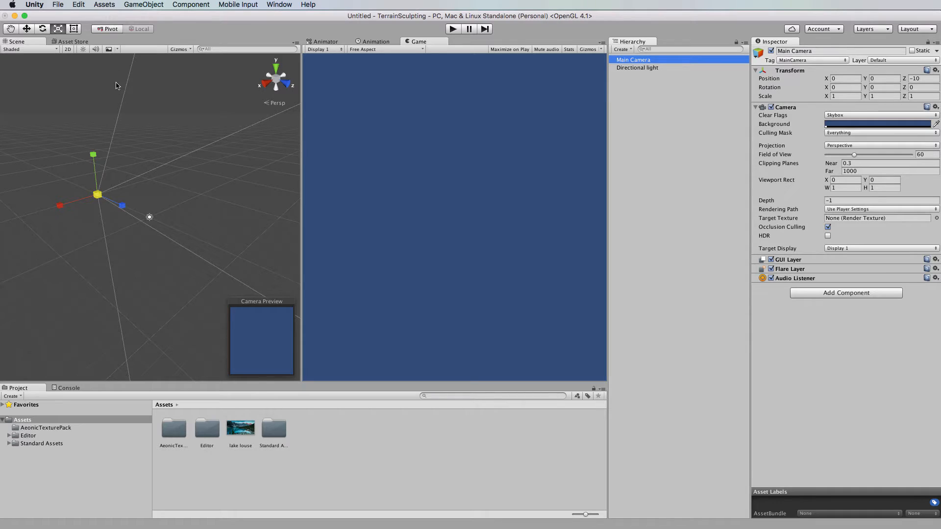
{"action": "left_click", "coordinate": [104, 4]}
{"action": "mouse_move", "coordinate": [147, 83]}
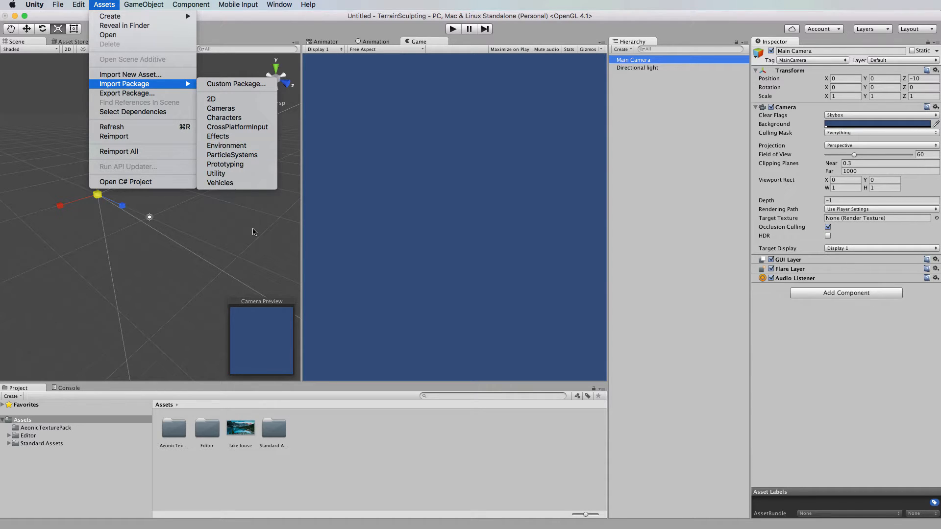
{"action": "left_click", "coordinate": [306, 398]}
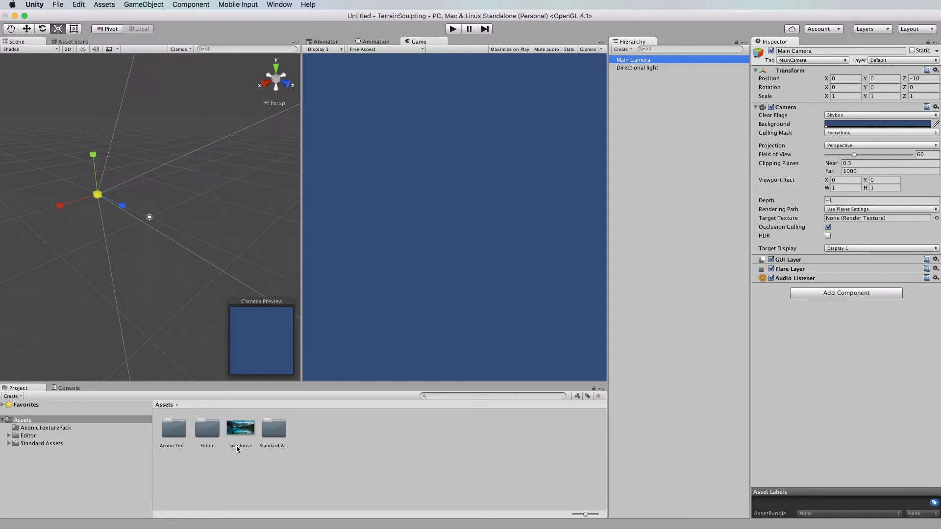
Look through the textures in the AeonicTexturePack folder and return to the main Assets folder.
{"action": "double_click", "coordinate": [173, 430]}
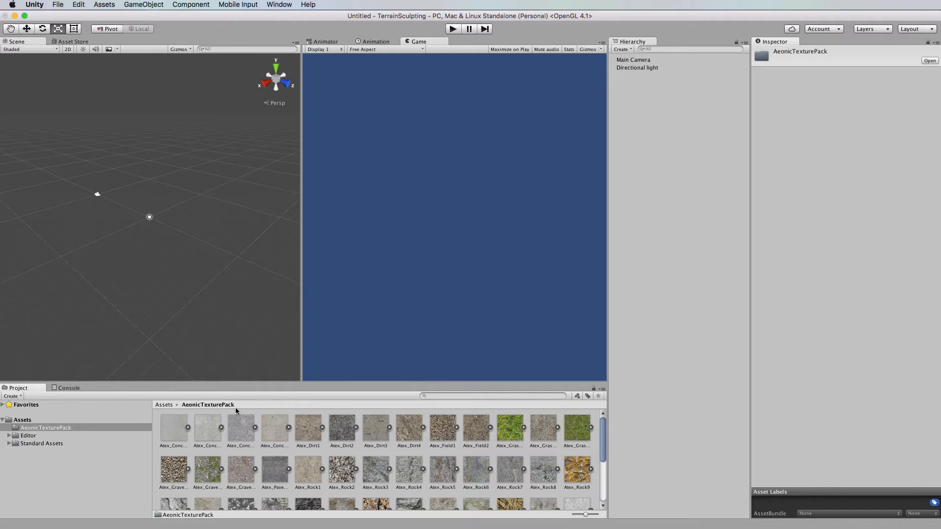
{"action": "scroll", "coordinate": [260, 423], "scroll_direction": "down", "scroll_amount": 1}
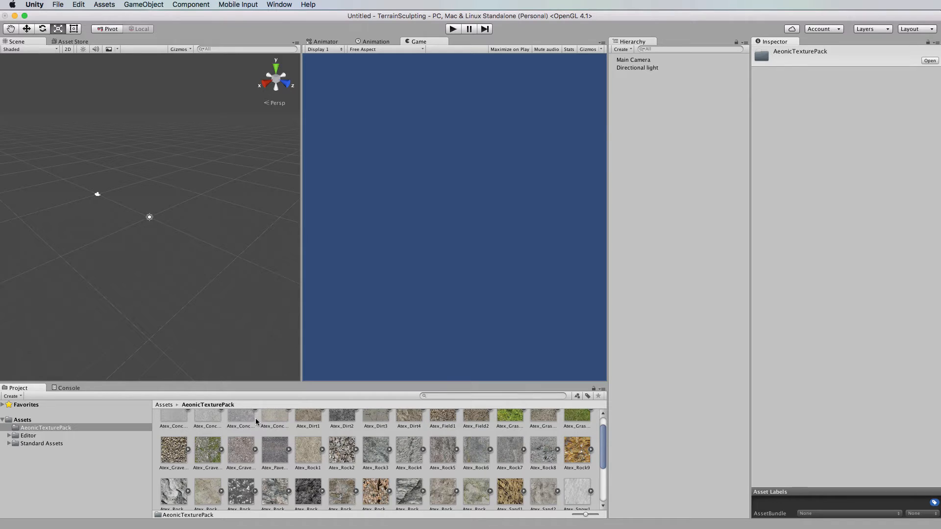
{"action": "scroll", "coordinate": [221, 414], "scroll_direction": "up", "scroll_amount": 1}
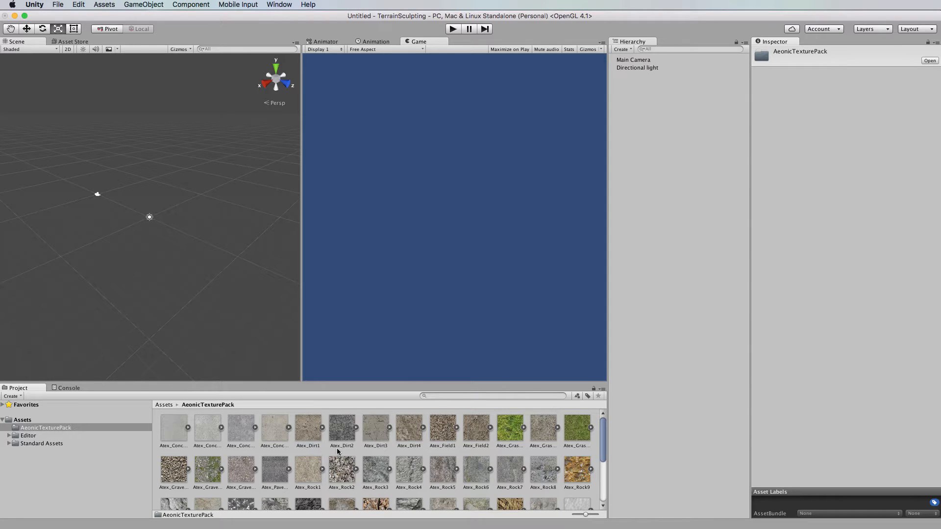
{"action": "scroll", "coordinate": [337, 448], "scroll_direction": "down", "scroll_amount": 1}
{"action": "scroll", "coordinate": [337, 450], "scroll_direction": "down", "scroll_amount": 10}
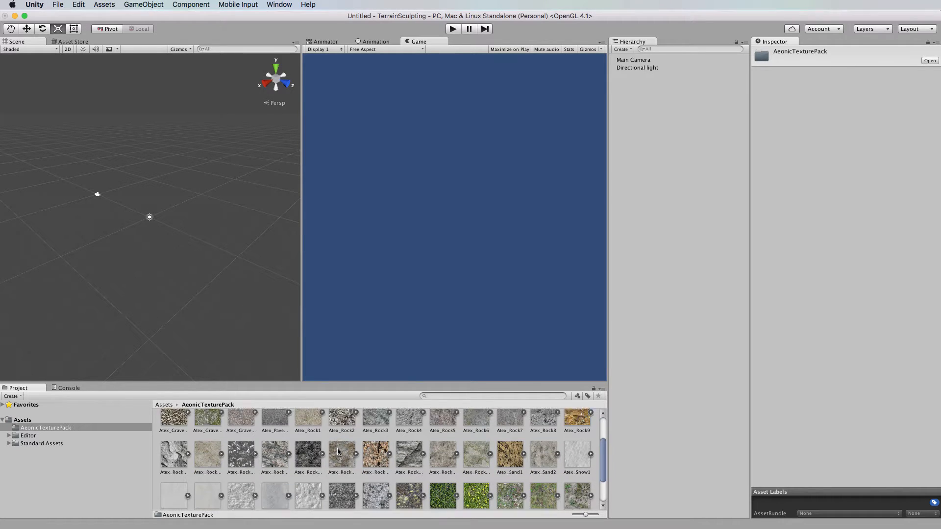
{"action": "scroll", "coordinate": [337, 451], "scroll_direction": "up", "scroll_amount": 10}
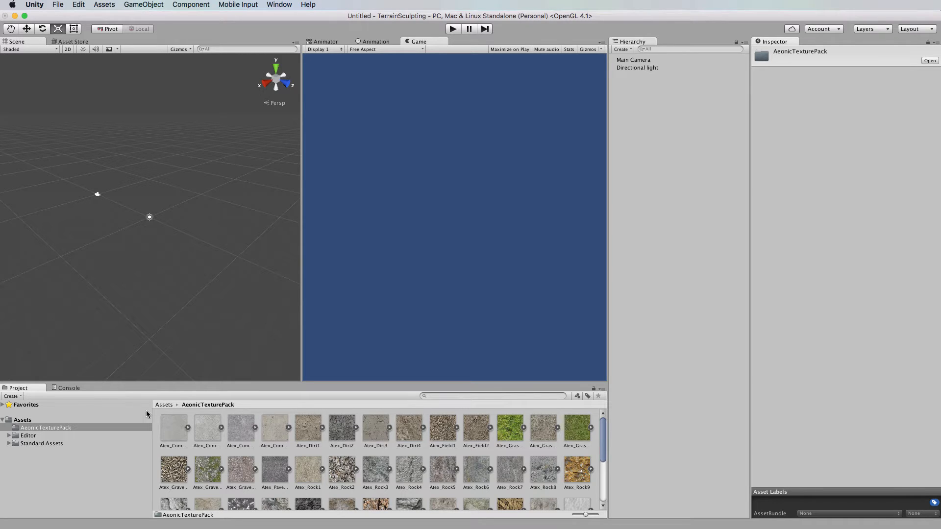
{"action": "left_click", "coordinate": [24, 422]}
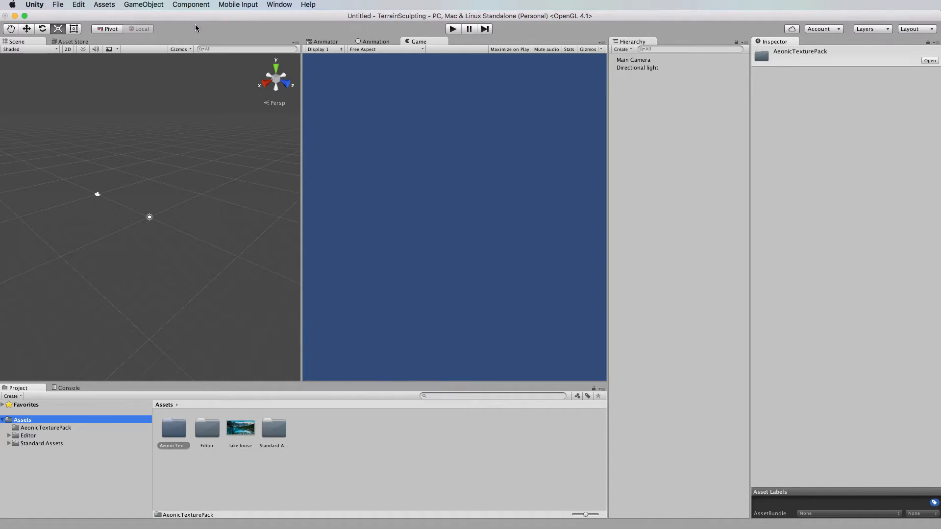
Add a 3D Terrain object to the scene and bring its whole surface into view.
{"action": "right_click", "coordinate": [646, 103]}
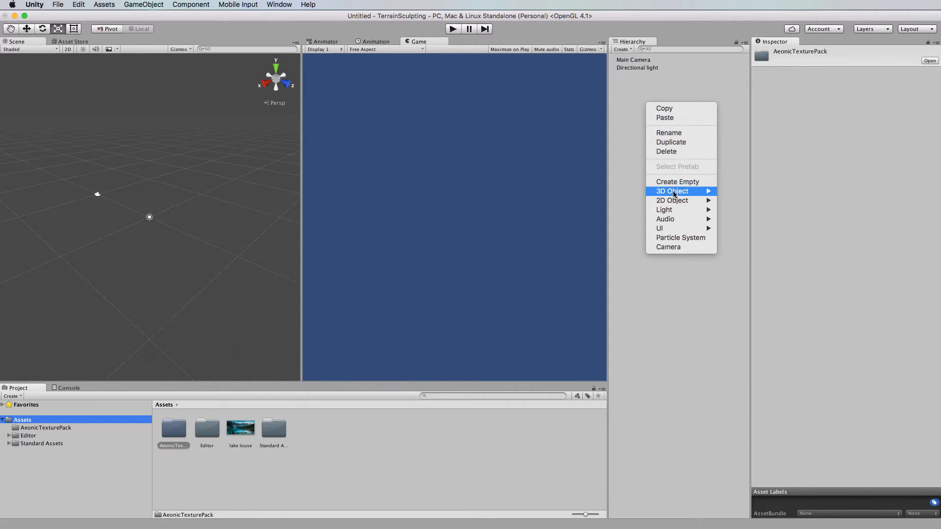
{"action": "mouse_move", "coordinate": [686, 191]}
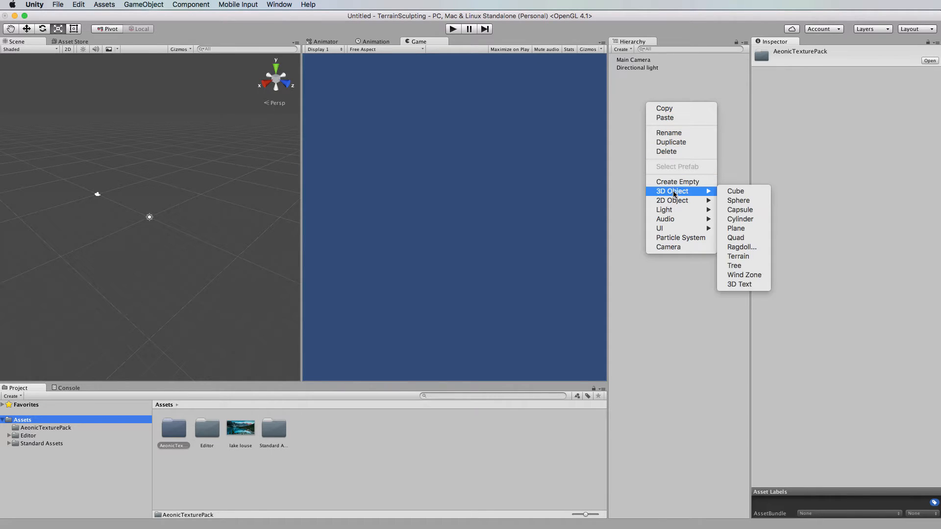
{"action": "left_click", "coordinate": [740, 260]}
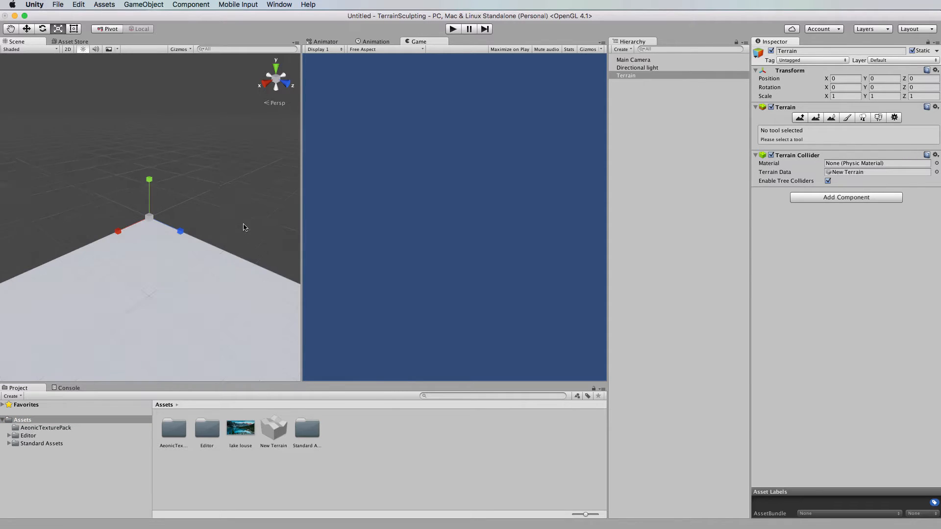
{"action": "scroll", "coordinate": [242, 227], "scroll_direction": "down", "scroll_amount": 5}
{"action": "scroll", "coordinate": [237, 226], "scroll_direction": "up", "scroll_amount": 2}
{"action": "scroll", "coordinate": [236, 227], "scroll_direction": "up", "scroll_amount": 2}
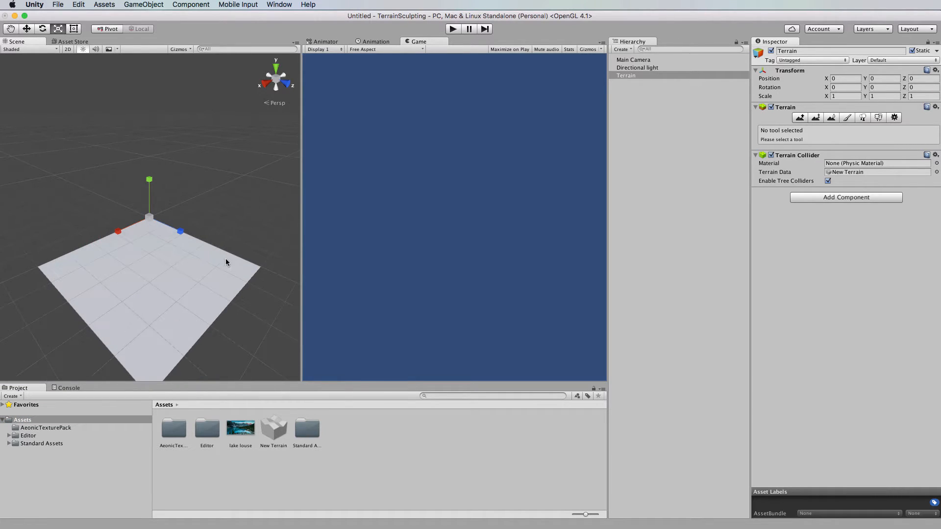
{"action": "left_click_drag", "start_coordinate": [190, 275], "coordinate": [177, 269], "text": "alt"}
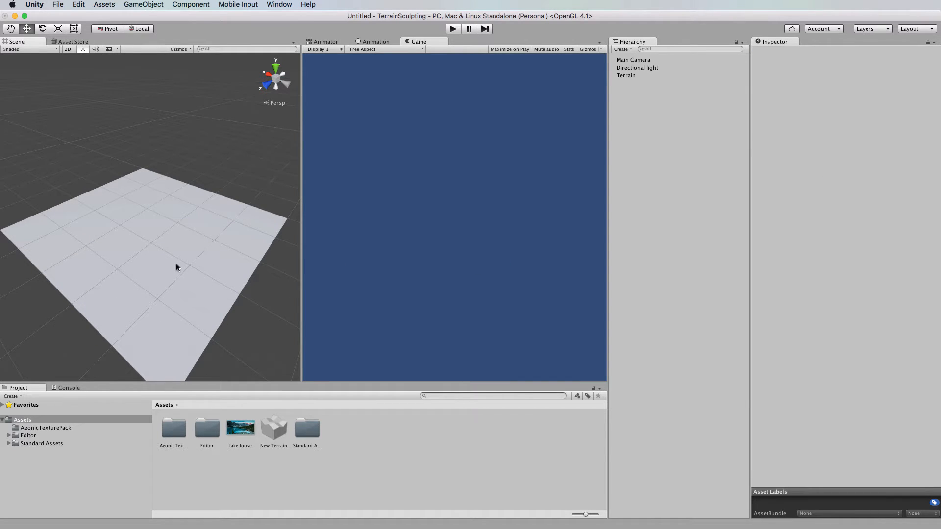
Add a 3D cube to the scene as a scale reference and focus the scene view on it.
{"action": "right_click", "coordinate": [654, 149]}
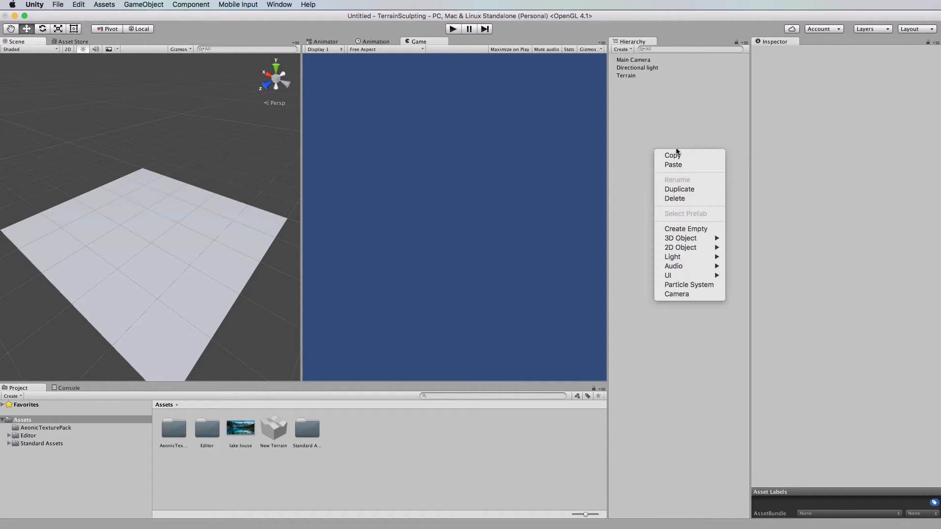
{"action": "mouse_move", "coordinate": [692, 239]}
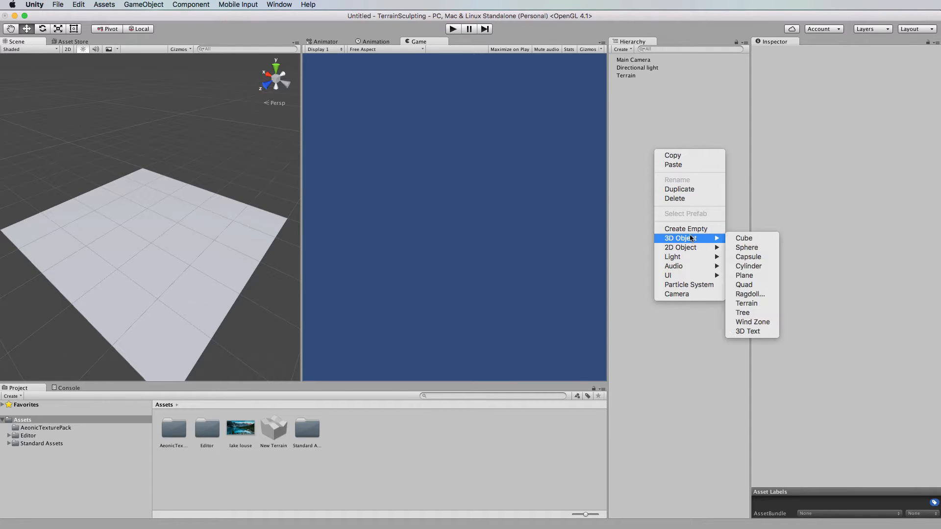
{"action": "left_click", "coordinate": [745, 238]}
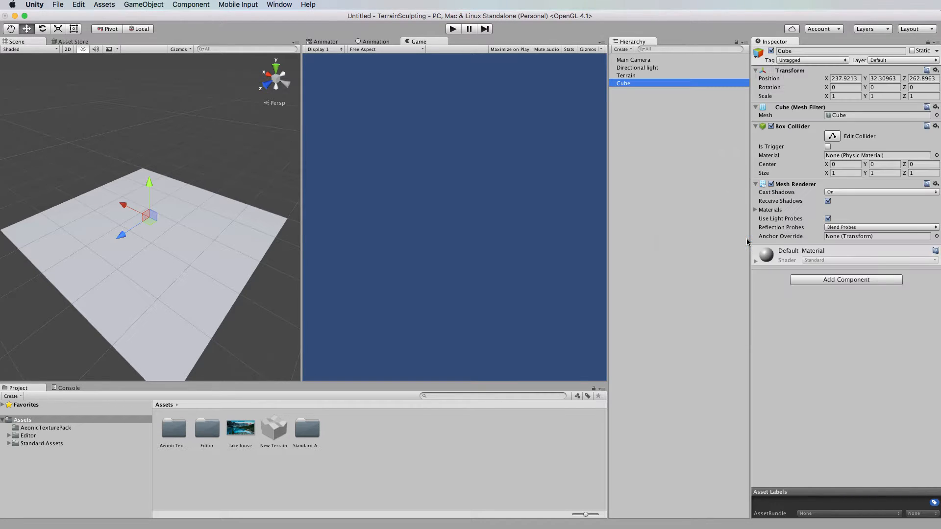
{"action": "double_click", "coordinate": [625, 83]}
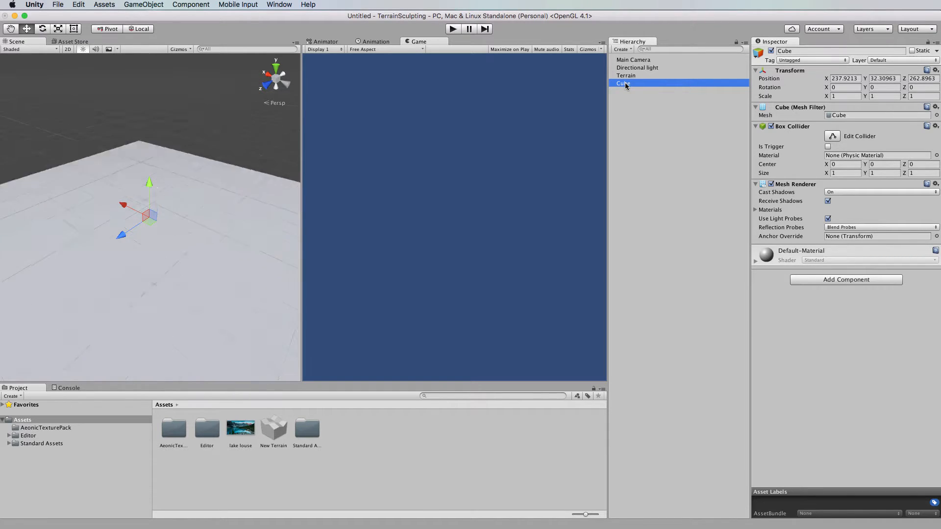
{"action": "scroll", "coordinate": [215, 211], "scroll_direction": "down", "scroll_amount": 3}
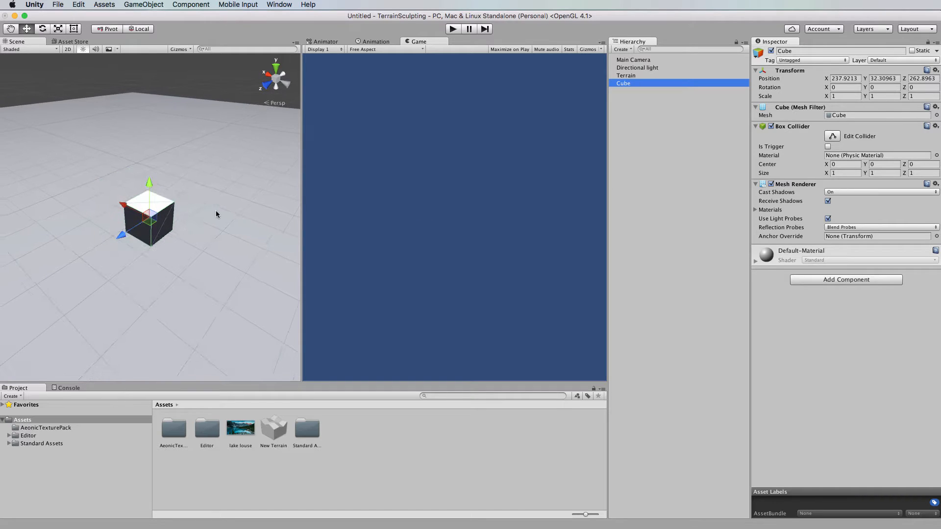
Lower the cube vertically toward the terrain surface, to a Y position of about 2.8.
{"action": "left_click", "coordinate": [150, 202]}
{"action": "left_click_drag", "start_coordinate": [151, 202], "coordinate": [182, 281]}
{"action": "scroll", "coordinate": [181, 281], "scroll_direction": "down", "scroll_amount": 3}
{"action": "scroll", "coordinate": [177, 280], "scroll_direction": "down", "scroll_amount": 3}
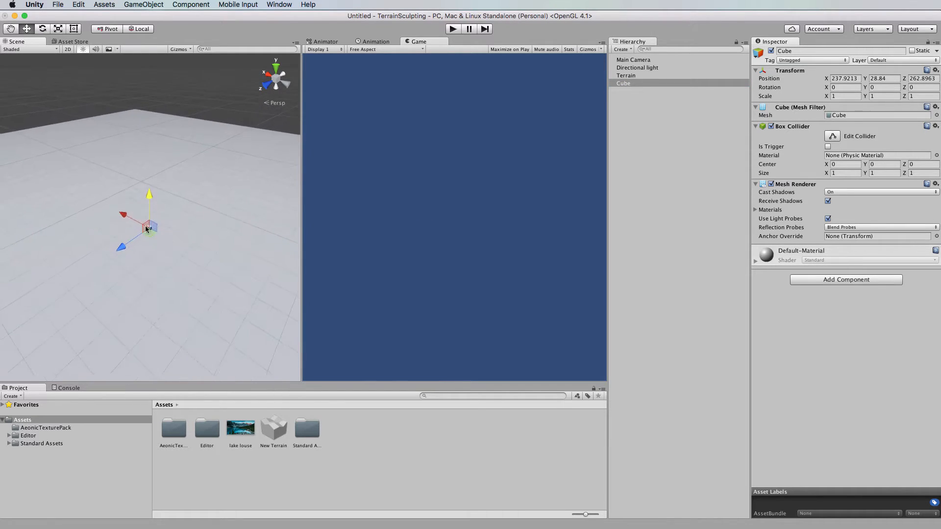
{"action": "left_click_drag", "start_coordinate": [149, 197], "coordinate": [152, 245]}
{"action": "scroll", "coordinate": [155, 283], "scroll_direction": "down", "scroll_amount": 3}
{"action": "scroll", "coordinate": [164, 281], "scroll_direction": "down", "scroll_amount": 3}
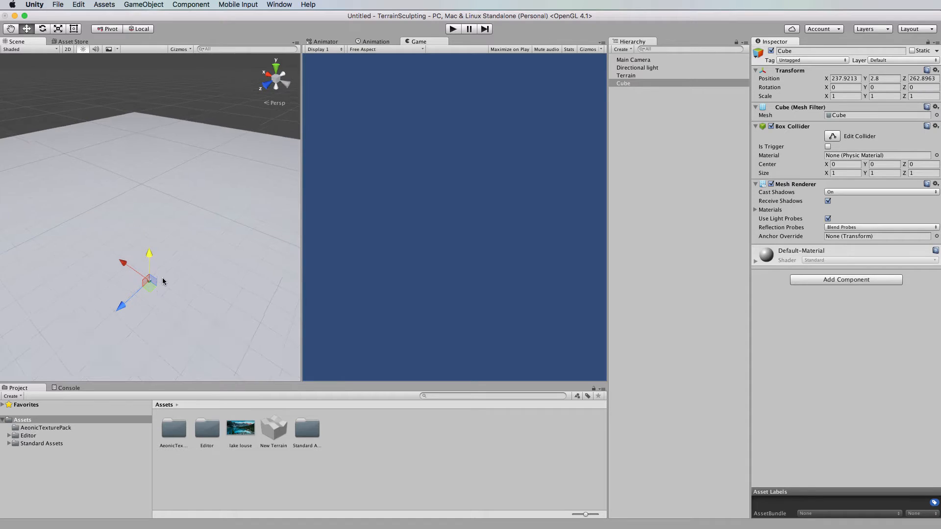
Compare the cube's size with the full extent of the terrain.
{"action": "left_click", "coordinate": [172, 301]}
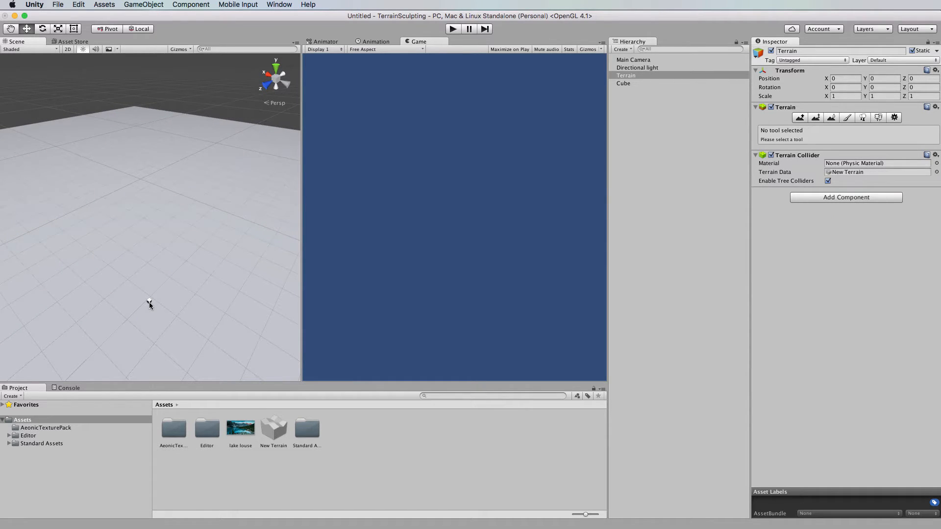
{"action": "scroll", "coordinate": [166, 271], "scroll_direction": "down", "scroll_amount": 5}
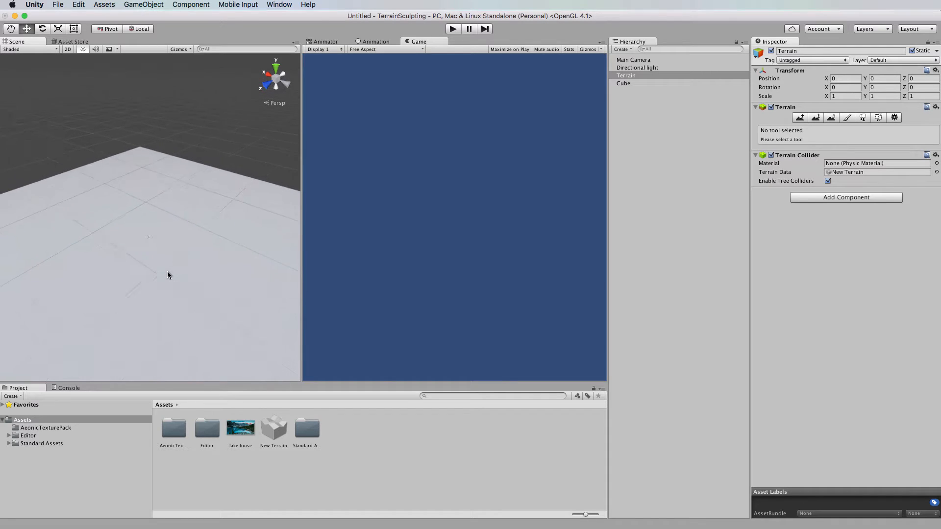
{"action": "scroll", "coordinate": [167, 271], "scroll_direction": "down", "scroll_amount": 5}
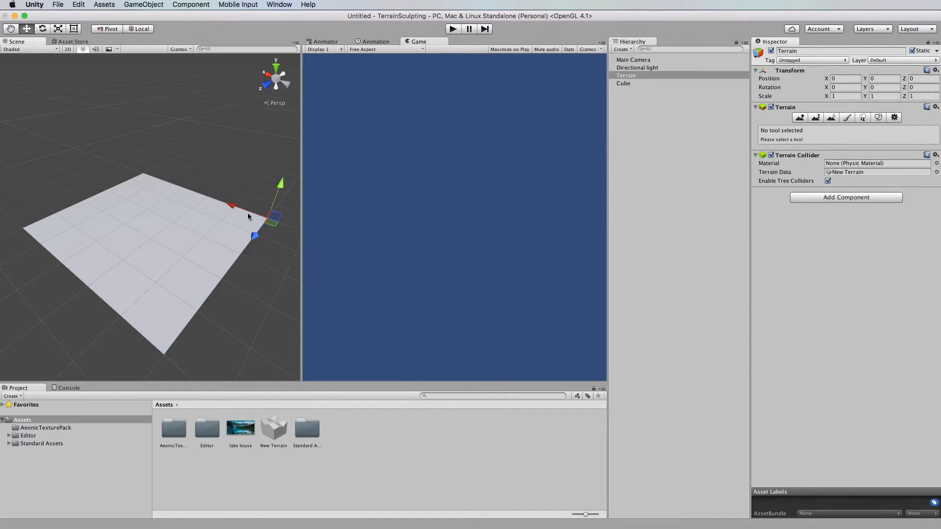
{"action": "scroll", "coordinate": [167, 263], "scroll_direction": "up", "scroll_amount": 5}
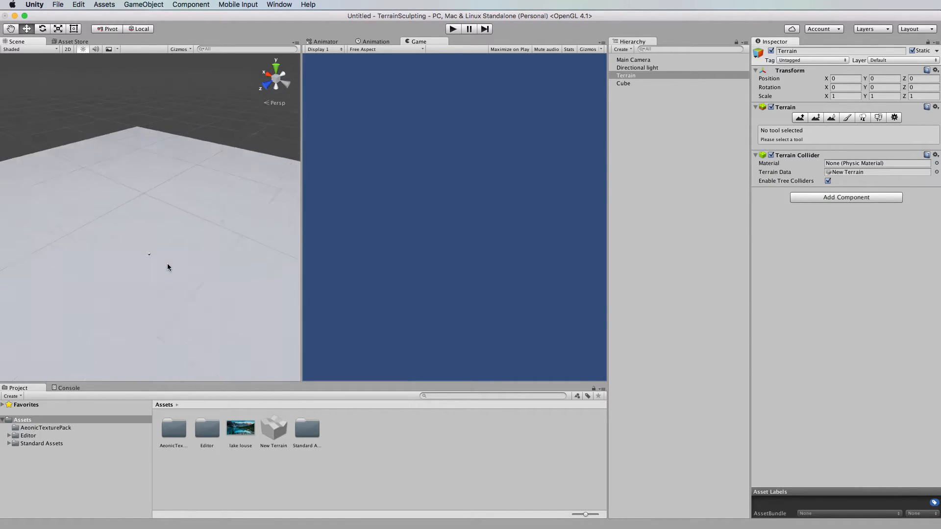
{"action": "scroll", "coordinate": [168, 266], "scroll_direction": "up", "scroll_amount": 2}
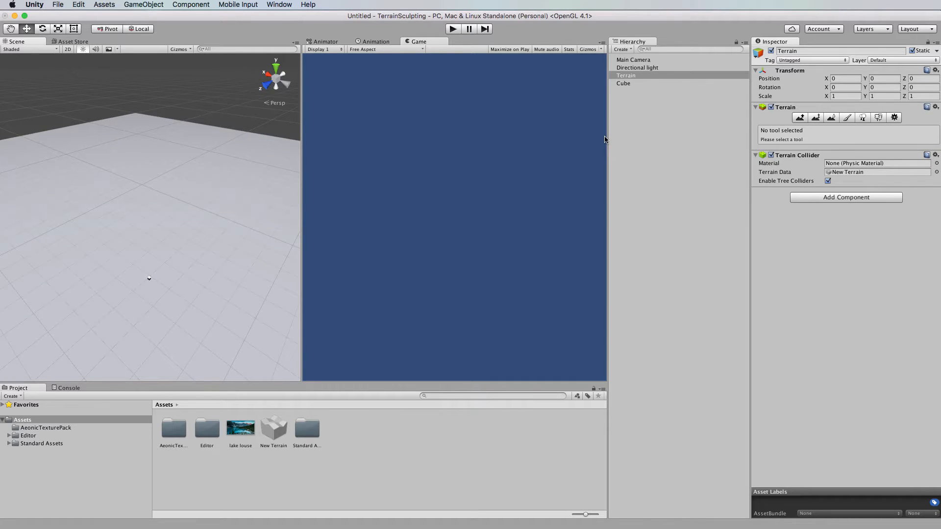
Open the terrain's Terrain Settings and review its options, including the Resolution values.
{"action": "left_click", "coordinate": [627, 76]}
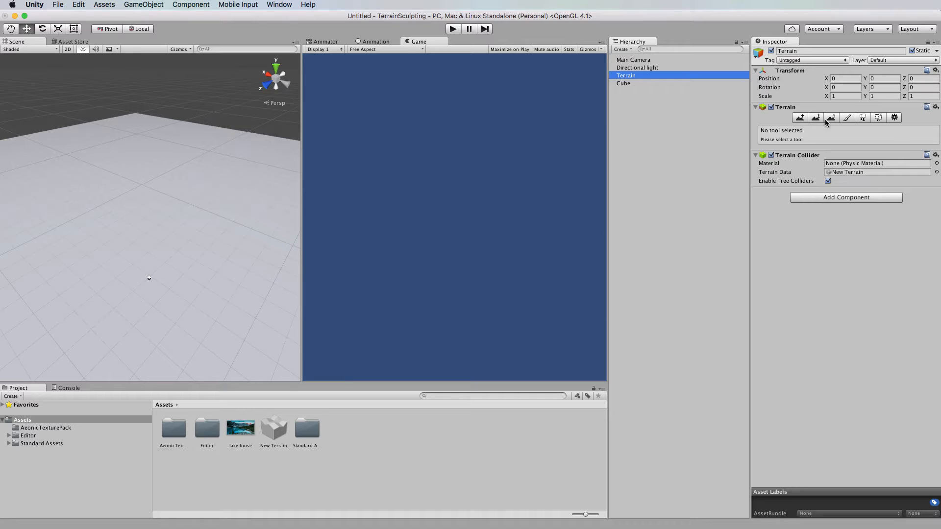
{"action": "left_click", "coordinate": [895, 118]}
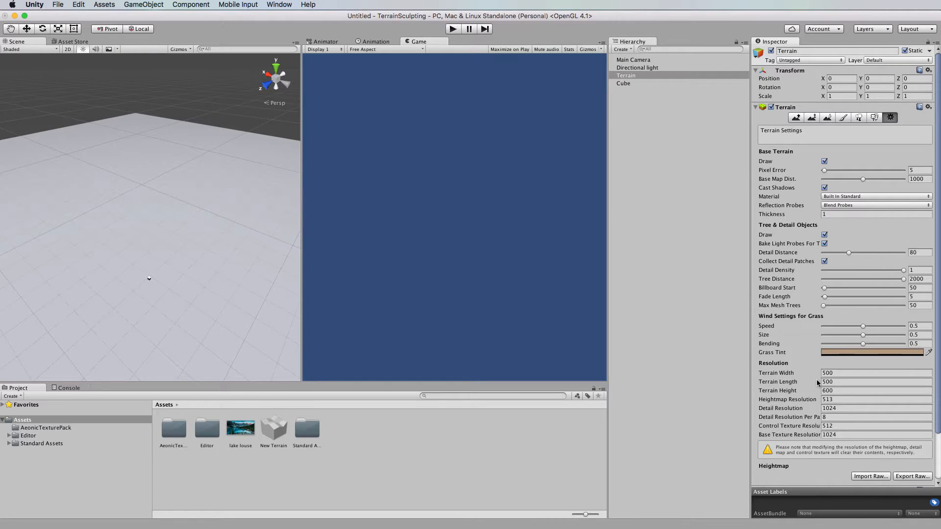
{"action": "scroll", "coordinate": [828, 383], "scroll_direction": "down", "scroll_amount": 2}
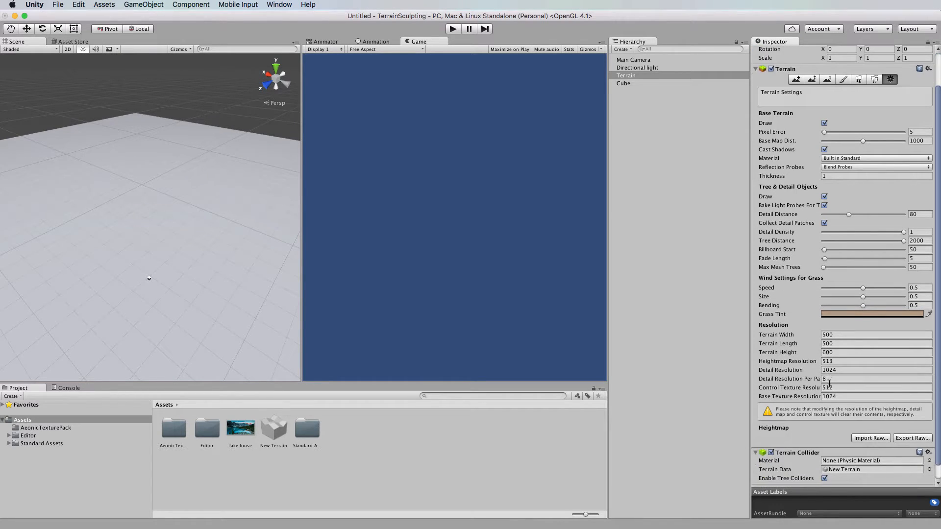
{"action": "scroll", "coordinate": [829, 384], "scroll_direction": "down", "scroll_amount": 1}
{"action": "scroll", "coordinate": [829, 383], "scroll_direction": "up", "scroll_amount": 3}
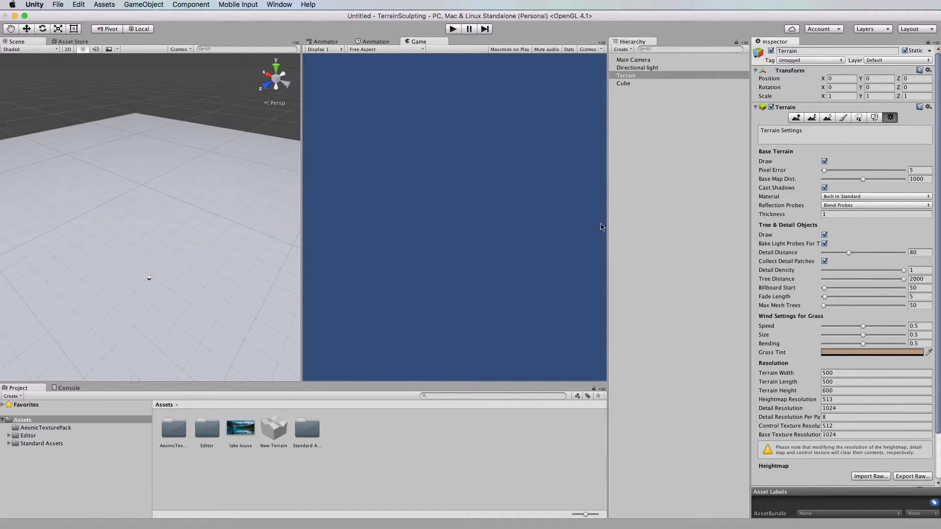
Delete the reference cube from the scene.
{"action": "left_click", "coordinate": [624, 83]}
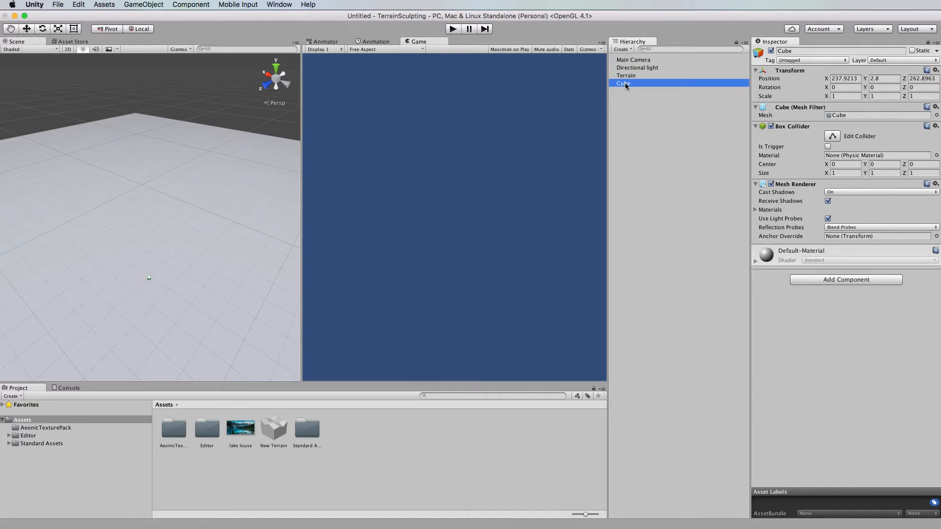
{"action": "key", "text": "super+BackSpace"}
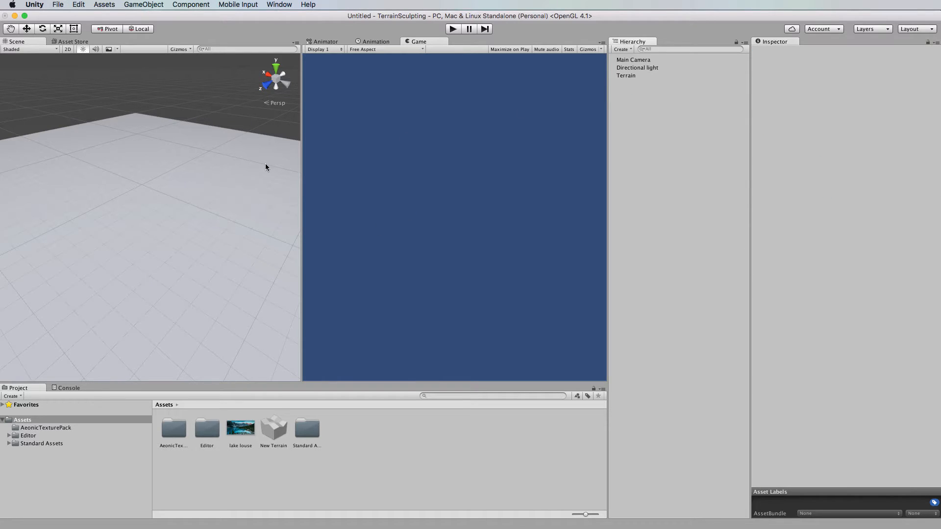
Align the Main Camera with the current scene view so it looks at the terrain.
{"action": "left_click", "coordinate": [642, 60]}
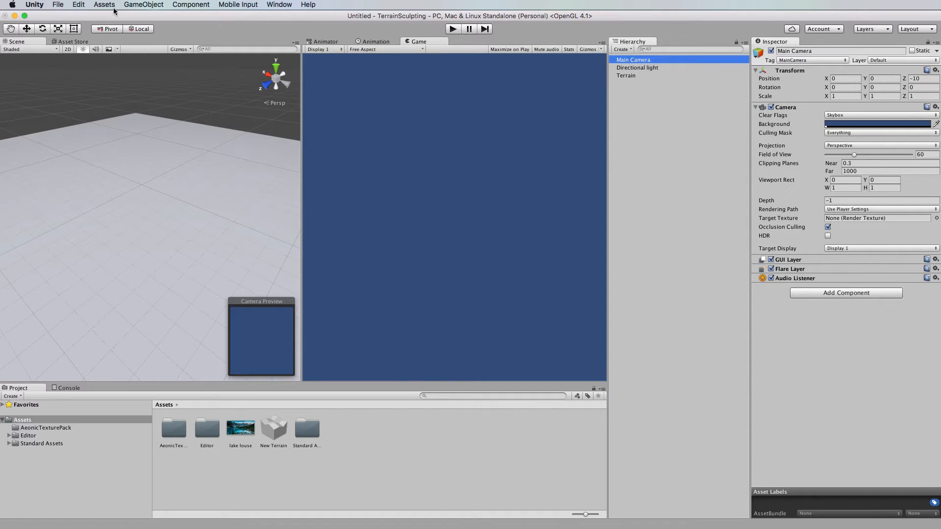
{"action": "left_click", "coordinate": [140, 4]}
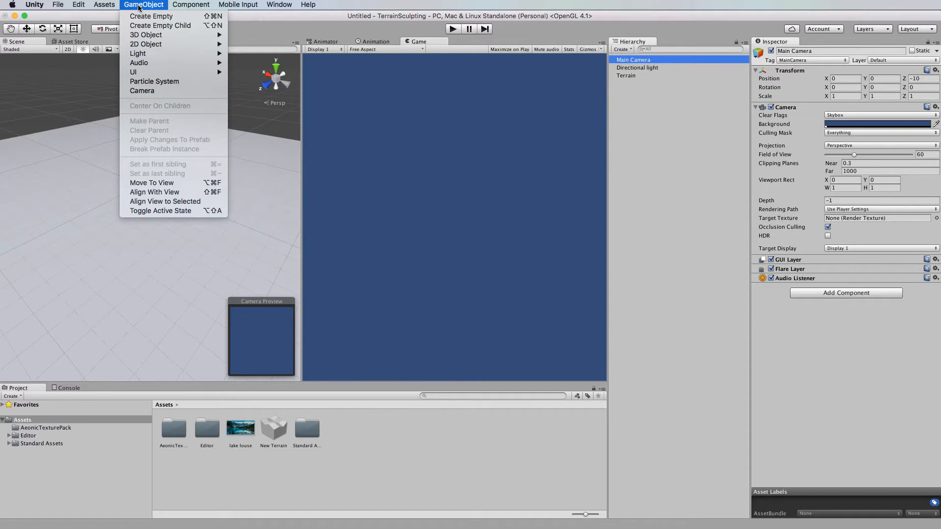
{"action": "left_click", "coordinate": [157, 193]}
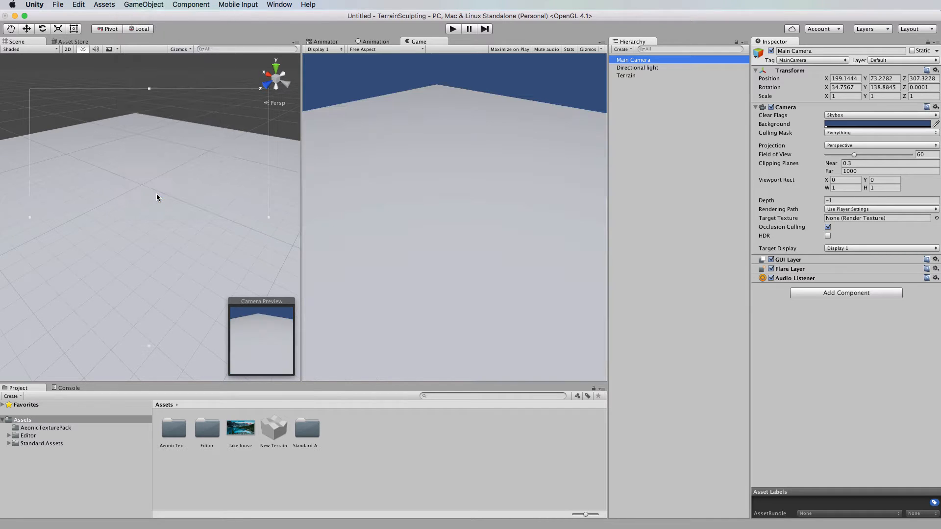
Widen the Scene view by narrowing the Game view beside it, with most of the terrain in sight.
{"action": "left_click_drag", "start_coordinate": [303, 247], "coordinate": [472, 256]}
{"action": "scroll", "coordinate": [298, 232], "scroll_direction": "down", "scroll_amount": 10}
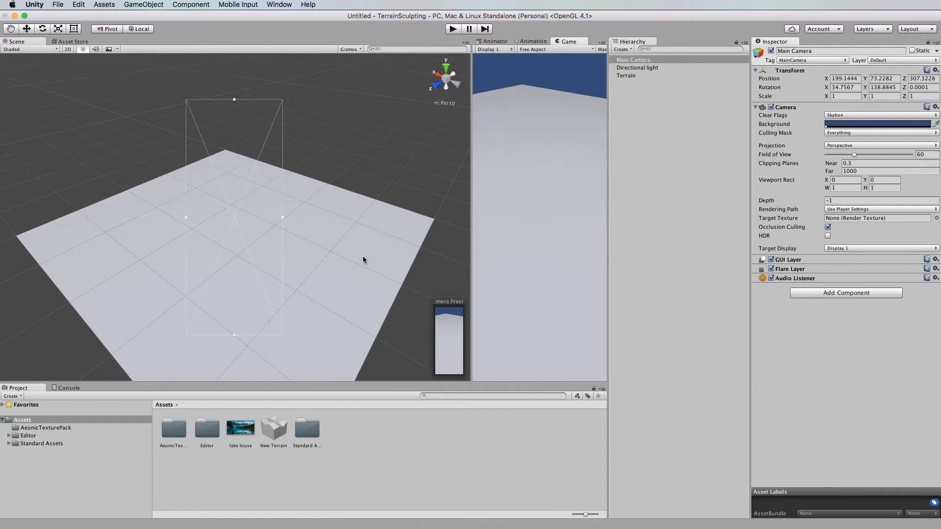
Select the lake louse image in the project assets to view the reference picture.
{"action": "middle_click_drag", "start_coordinate": [362, 260], "coordinate": [356, 289]}
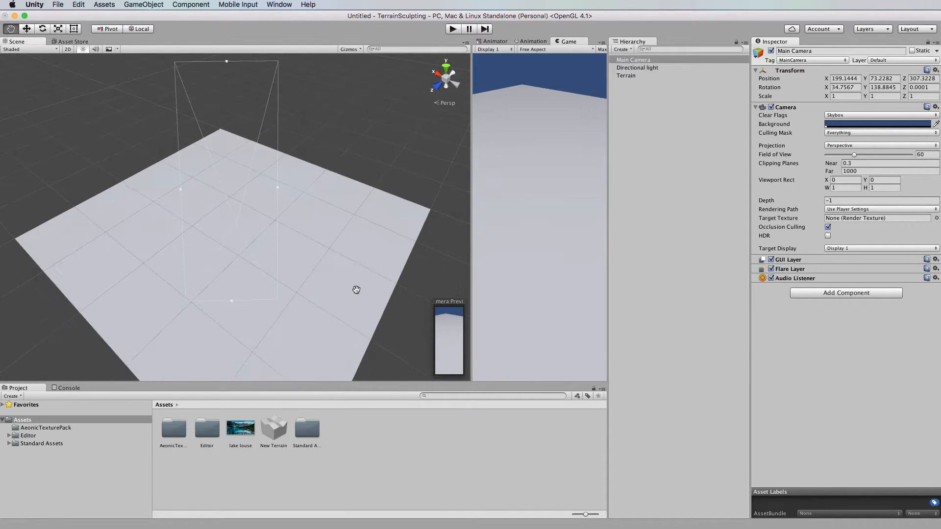
{"action": "left_click_drag", "start_coordinate": [356, 290], "coordinate": [300, 243]}
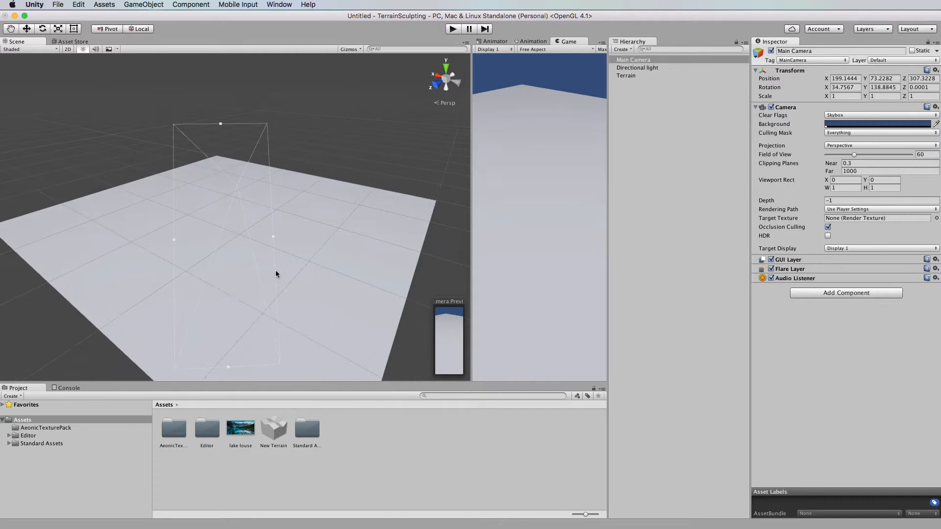
{"action": "scroll", "coordinate": [276, 270], "scroll_direction": "down", "scroll_amount": 3}
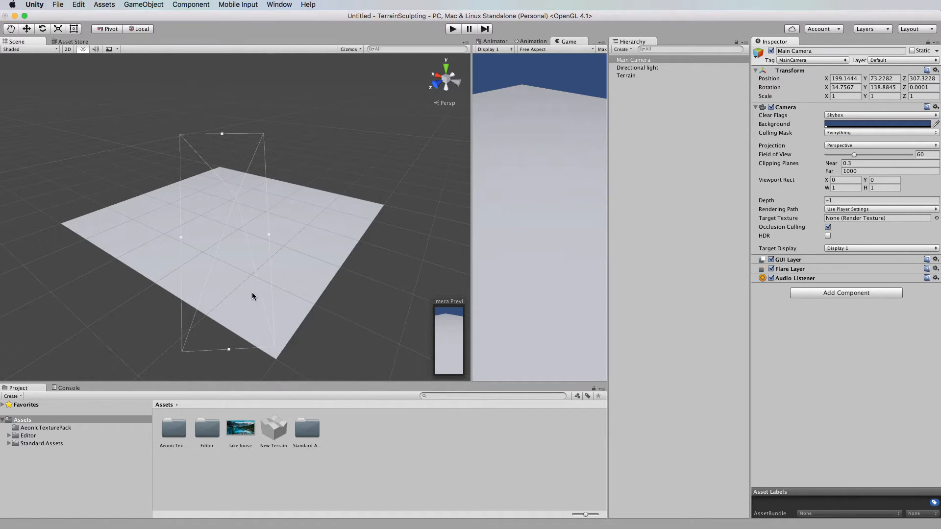
{"action": "left_click", "coordinate": [248, 438]}
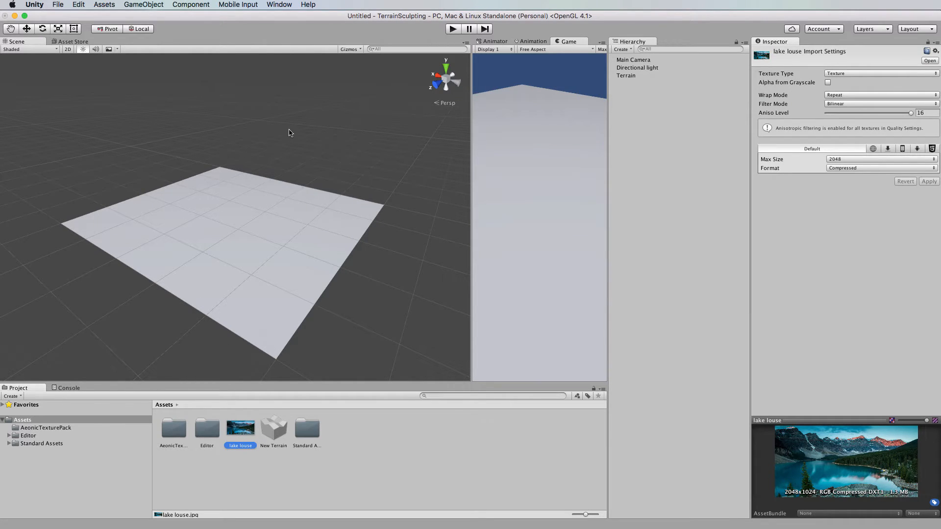
Add a 3D Quad object to the scene.
{"action": "right_click", "coordinate": [636, 152]}
{"action": "right_click", "coordinate": [631, 114]}
{"action": "right_click", "coordinate": [631, 114]}
{"action": "mouse_move", "coordinate": [669, 203]}
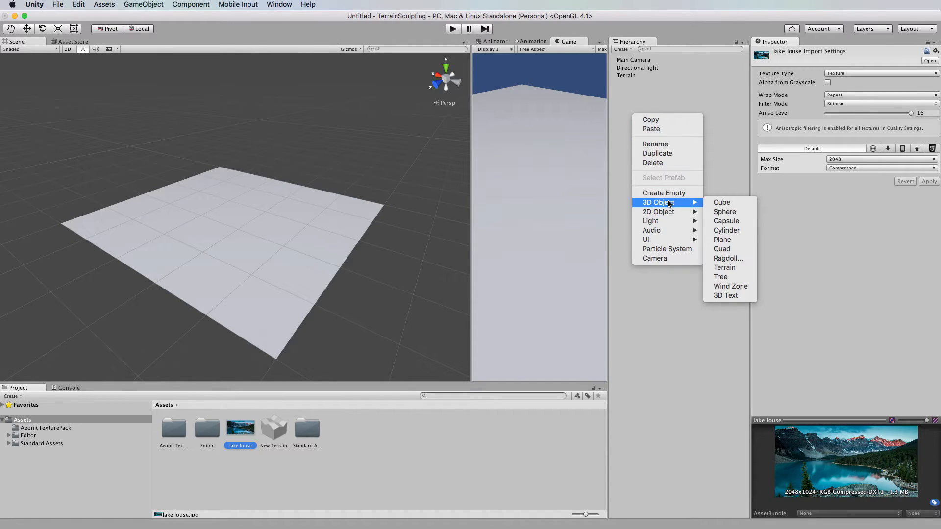
{"action": "left_click", "coordinate": [729, 249]}
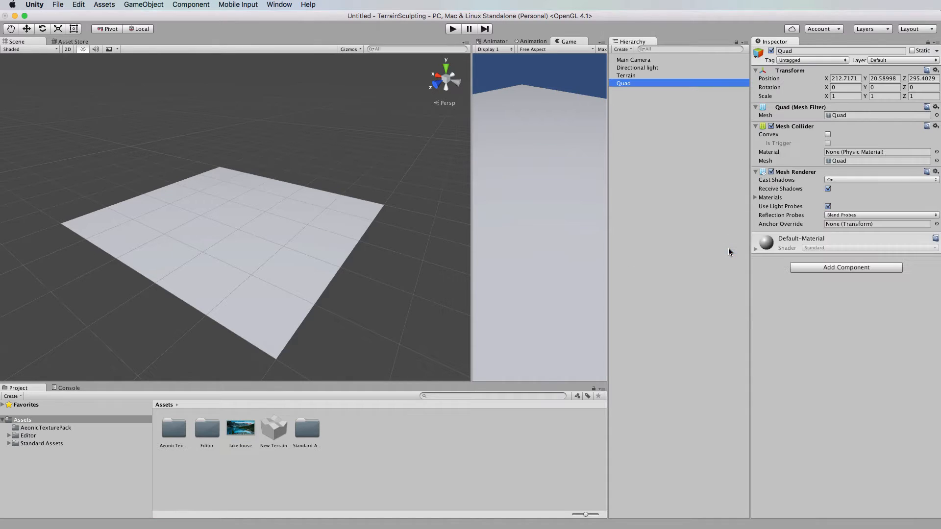
Raise the quad out of the terrain to about Y 21.1 and apply the lake louse image to it.
{"action": "double_click", "coordinate": [625, 83]}
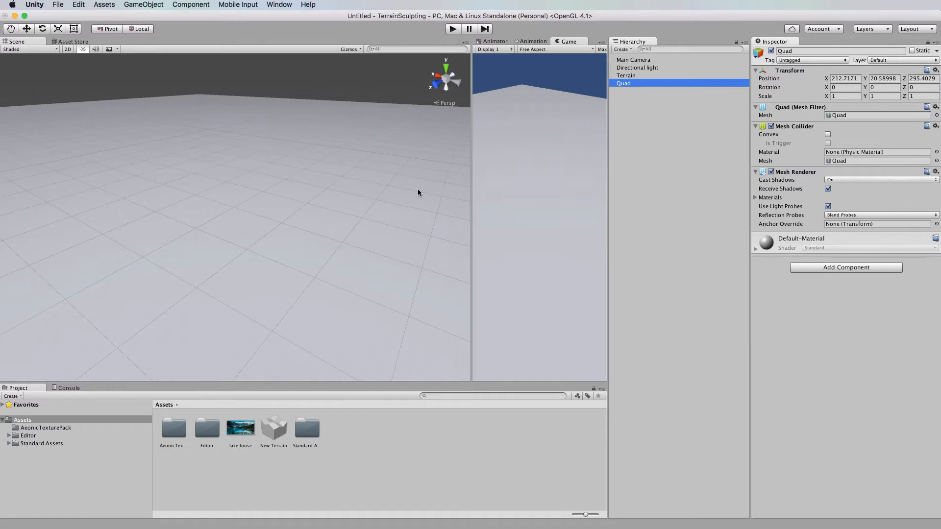
{"action": "key", "text": "w"}
{"action": "left_click_drag", "start_coordinate": [234, 180], "coordinate": [282, 279]}
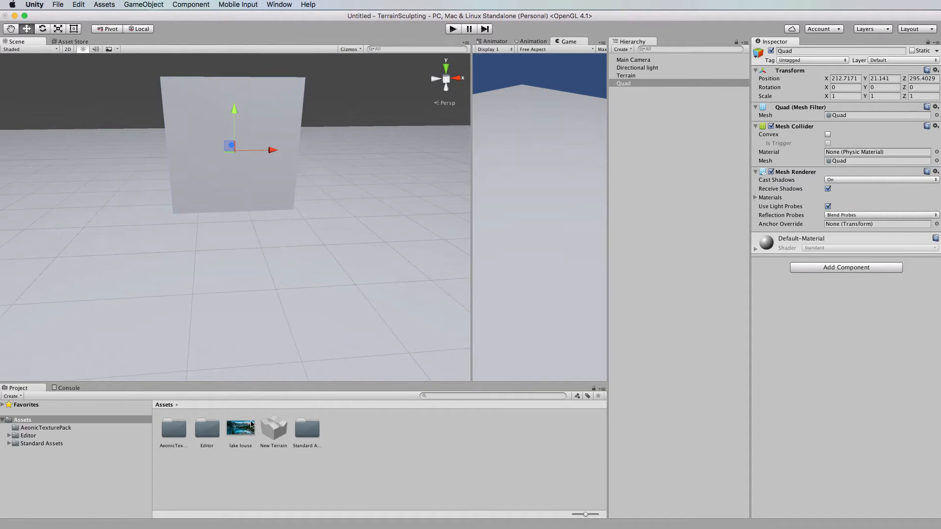
{"action": "left_click_drag", "start_coordinate": [243, 431], "coordinate": [241, 136]}
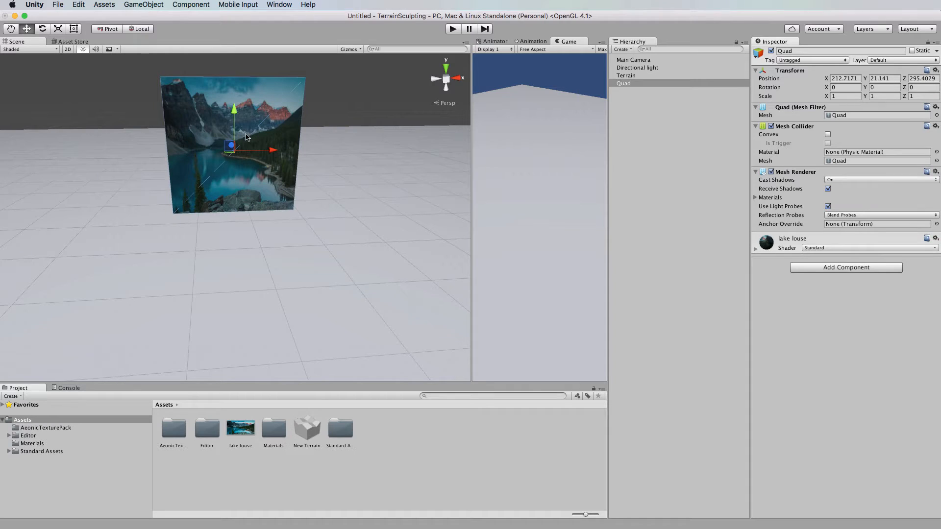
Scale the picture quad up to about 614 in X and 346 in Y to make it a large backdrop.
{"action": "key", "text": "r"}
{"action": "left_click_drag", "start_coordinate": [273, 150], "coordinate": [322, 151]}
{"action": "left_click_drag", "start_coordinate": [237, 110], "coordinate": [237, 101]}
{"action": "scroll", "coordinate": [242, 170], "scroll_direction": "down", "scroll_amount": 6}
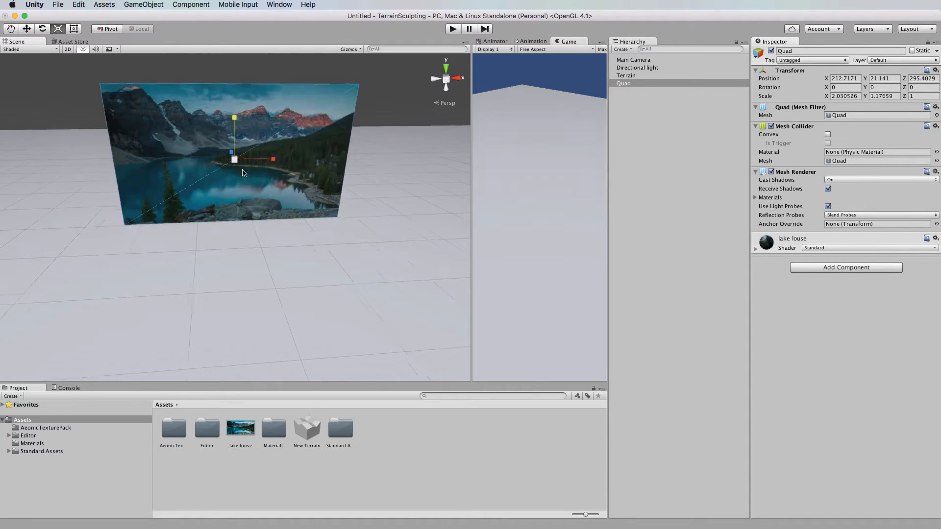
{"action": "left_click_drag", "start_coordinate": [234, 165], "coordinate": [234, 55]}
{"action": "left_click_drag", "start_coordinate": [293, 203], "coordinate": [441, 202]}
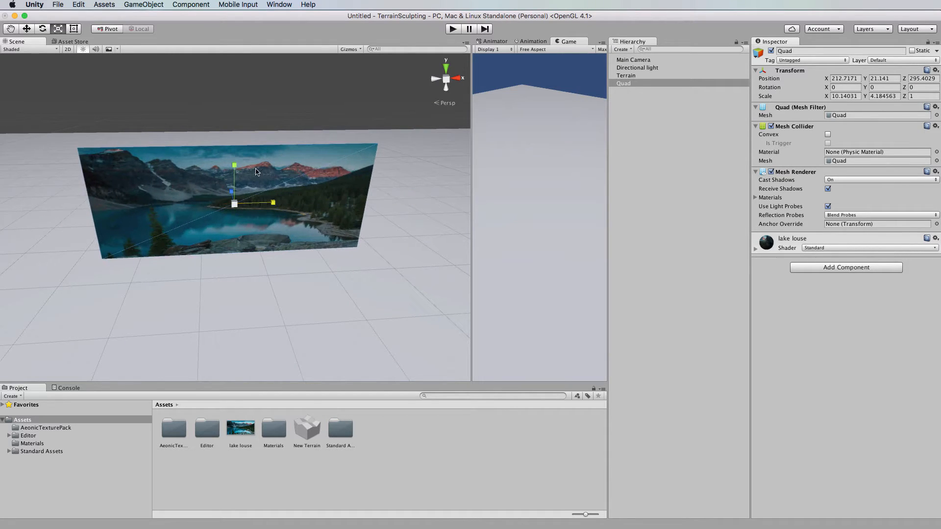
{"action": "left_click_drag", "start_coordinate": [235, 165], "coordinate": [233, 111]}
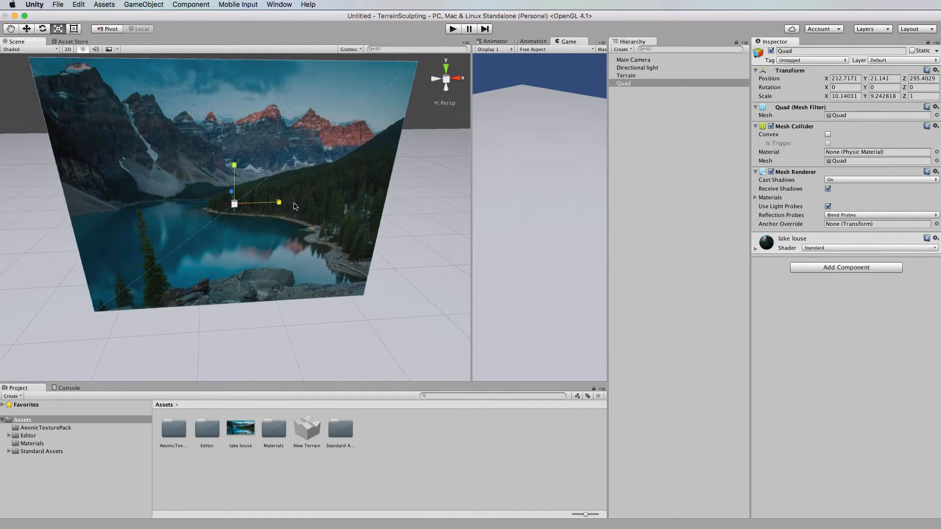
{"action": "left_click_drag", "start_coordinate": [273, 203], "coordinate": [313, 211]}
{"action": "scroll", "coordinate": [313, 212], "scroll_direction": "down", "scroll_amount": 10}
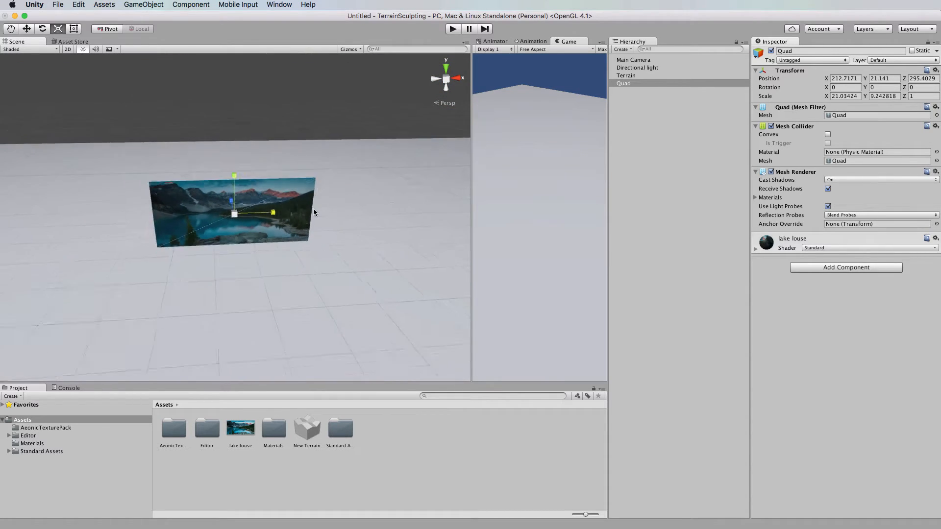
{"action": "left_click_drag", "start_coordinate": [273, 214], "coordinate": [473, 199]}
{"action": "left_click_drag", "start_coordinate": [232, 177], "coordinate": [235, 10]}
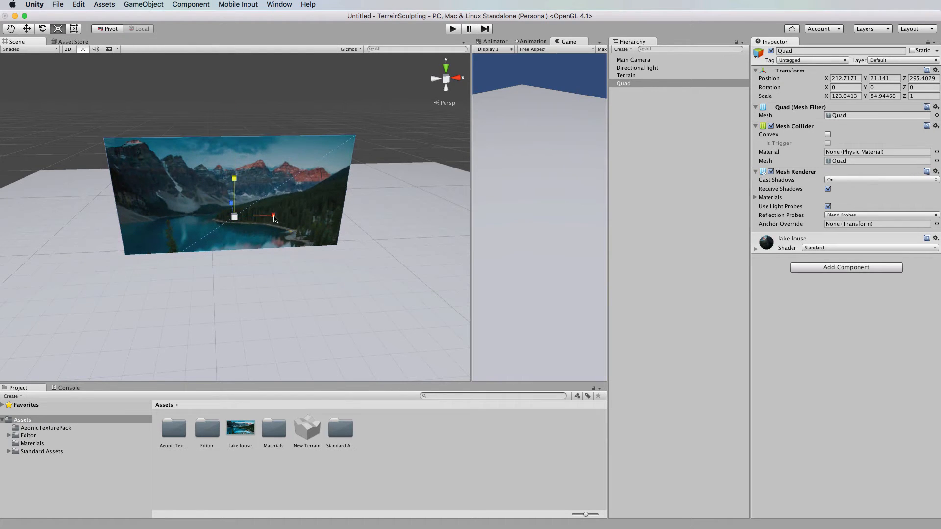
{"action": "left_click_drag", "start_coordinate": [273, 216], "coordinate": [365, 213]}
{"action": "scroll", "coordinate": [327, 234], "scroll_direction": "down", "scroll_amount": 4}
{"action": "scroll", "coordinate": [327, 231], "scroll_direction": "down", "scroll_amount": 3}
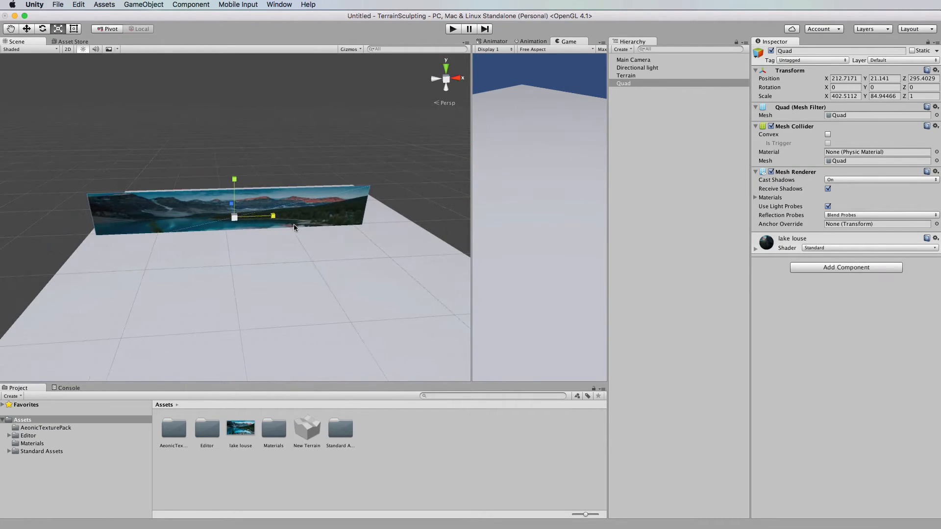
{"action": "left_click_drag", "start_coordinate": [273, 215], "coordinate": [294, 214]}
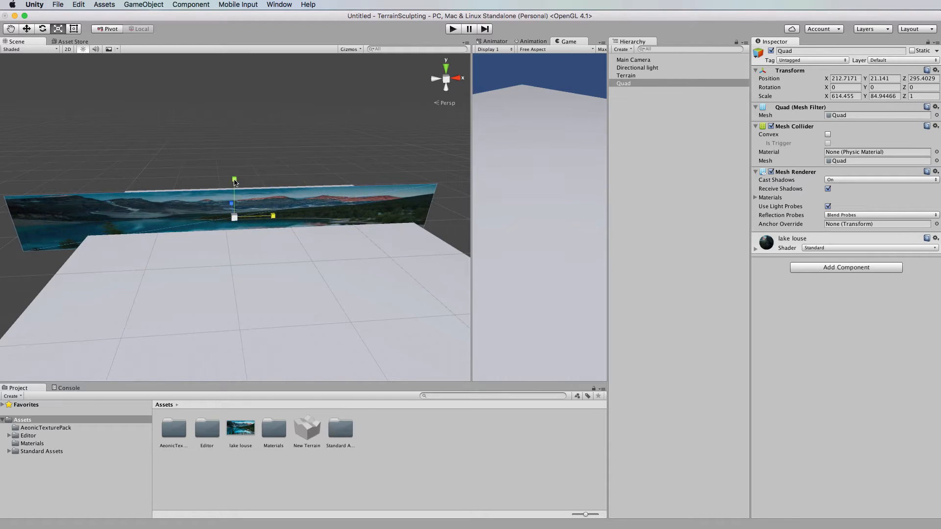
{"action": "left_click_drag", "start_coordinate": [234, 182], "coordinate": [231, 41]}
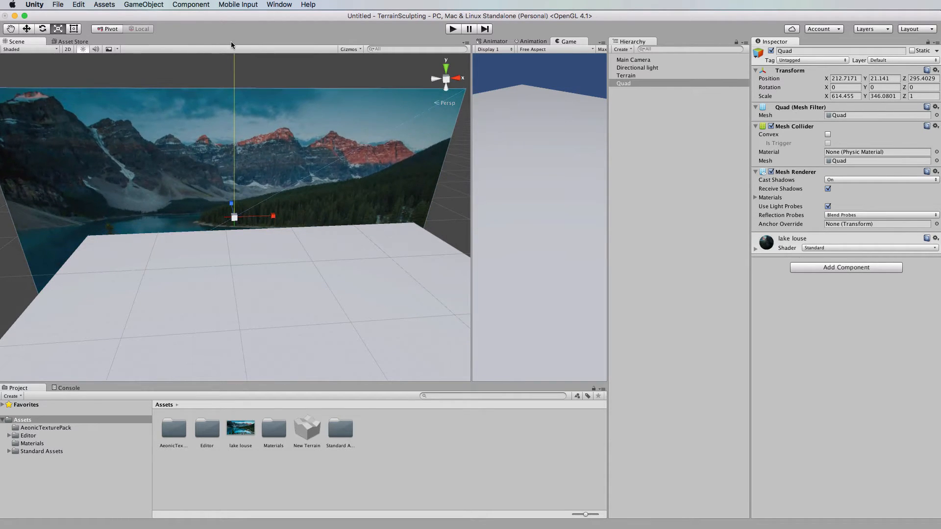
Move the picture quad behind the terrain's far edge and raise it, to about X 253, Y 149, Z 569.
{"action": "scroll", "coordinate": [238, 225], "scroll_direction": "down", "scroll_amount": 5}
{"action": "key", "text": "w"}
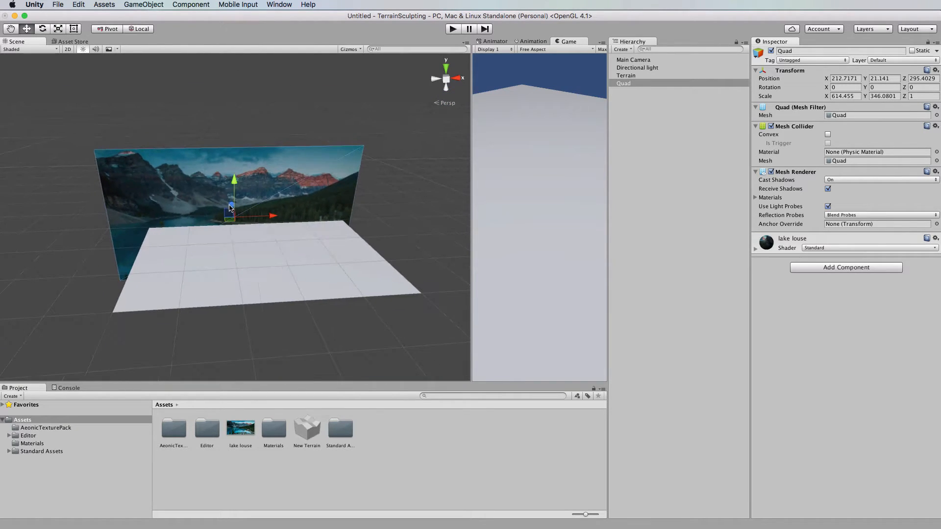
{"action": "left_click_drag", "start_coordinate": [230, 207], "coordinate": [277, 185]}
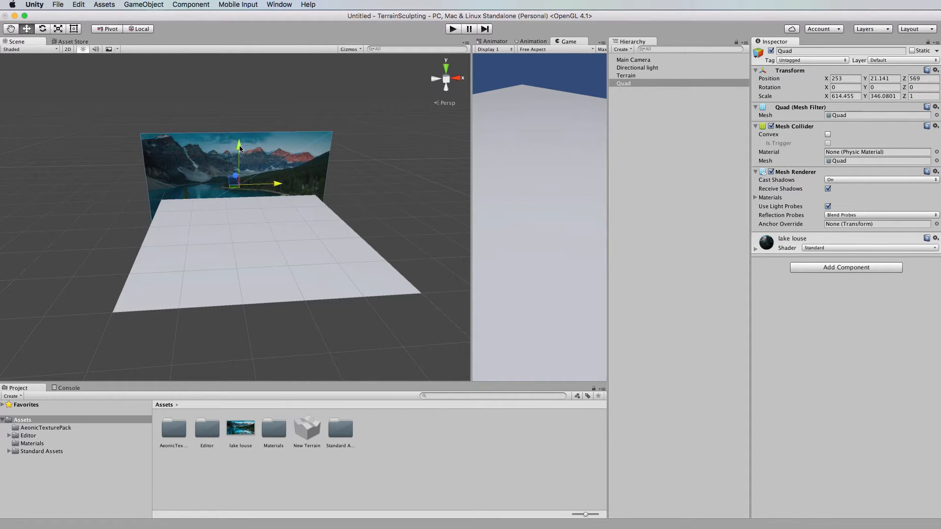
{"action": "left_click_drag", "start_coordinate": [240, 146], "coordinate": [239, 101]}
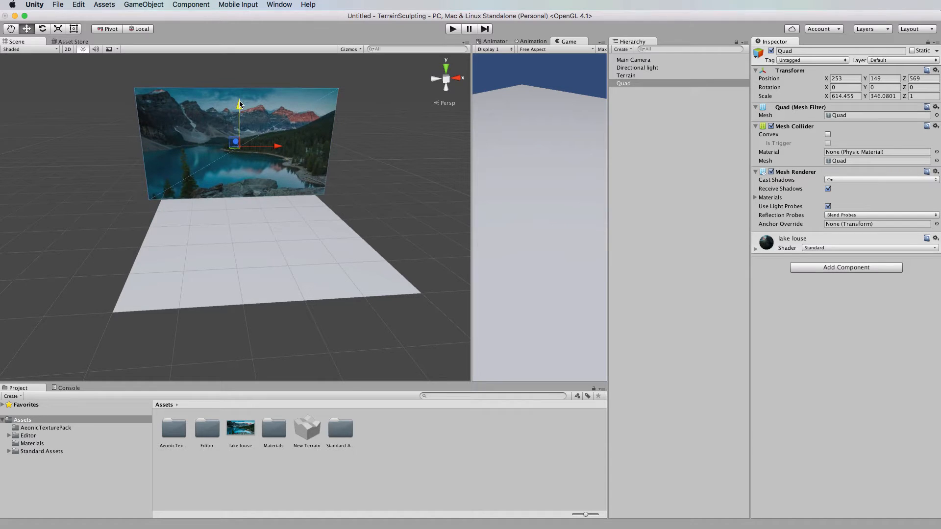
Change the shader of the quad's lake louse material to Unlit/Texture.
{"action": "left_click_drag", "start_coordinate": [389, 295], "coordinate": [348, 256], "text": "alt"}
{"action": "scroll", "coordinate": [348, 256], "scroll_direction": "up", "scroll_amount": 5, "text": "alt"}
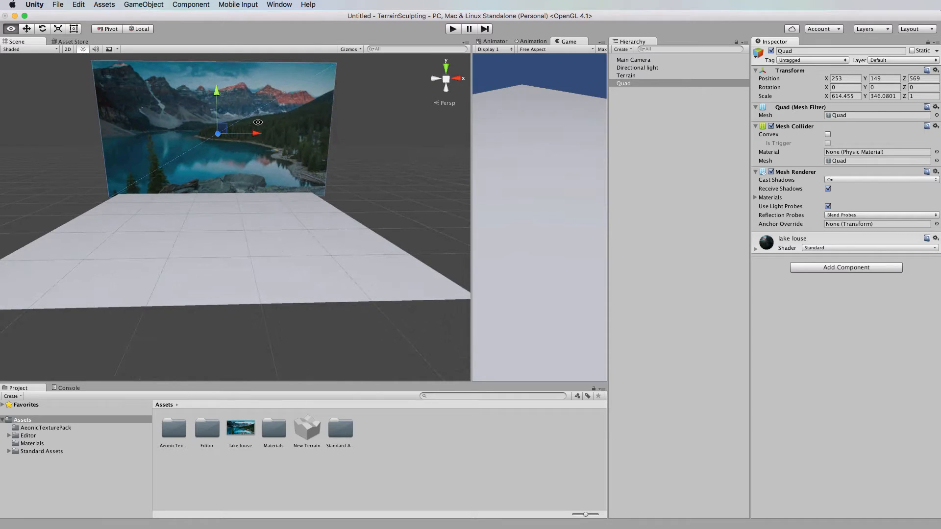
{"action": "scroll", "coordinate": [309, 158], "scroll_direction": "down", "scroll_amount": 2}
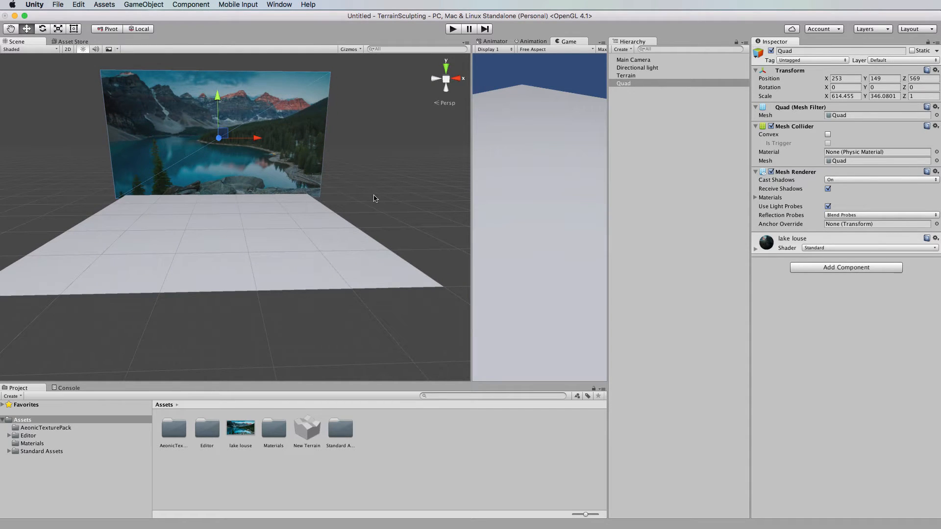
{"action": "left_click_drag", "start_coordinate": [361, 178], "coordinate": [328, 167], "text": "alt"}
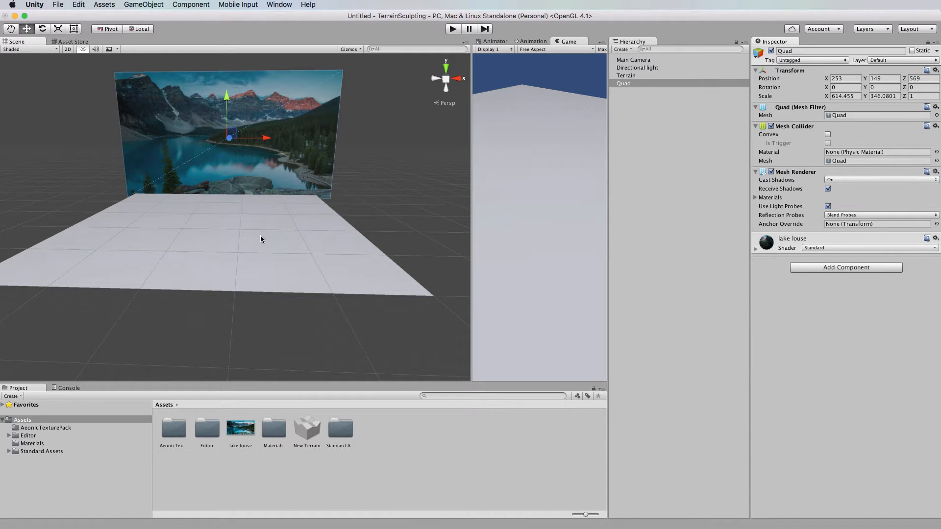
{"action": "scroll", "coordinate": [259, 241], "scroll_direction": "up", "scroll_amount": 5}
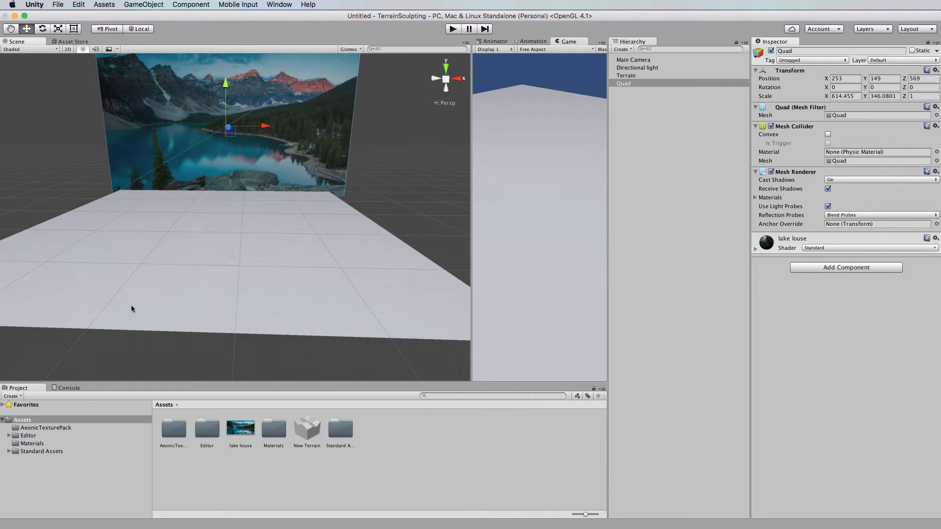
{"action": "scroll", "coordinate": [218, 283], "scroll_direction": "up", "scroll_amount": 3}
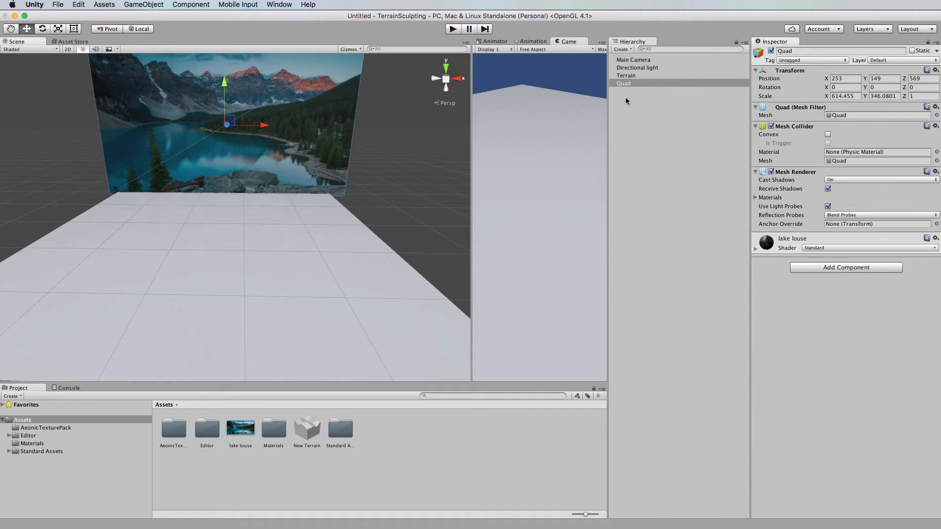
{"action": "left_click", "coordinate": [623, 84]}
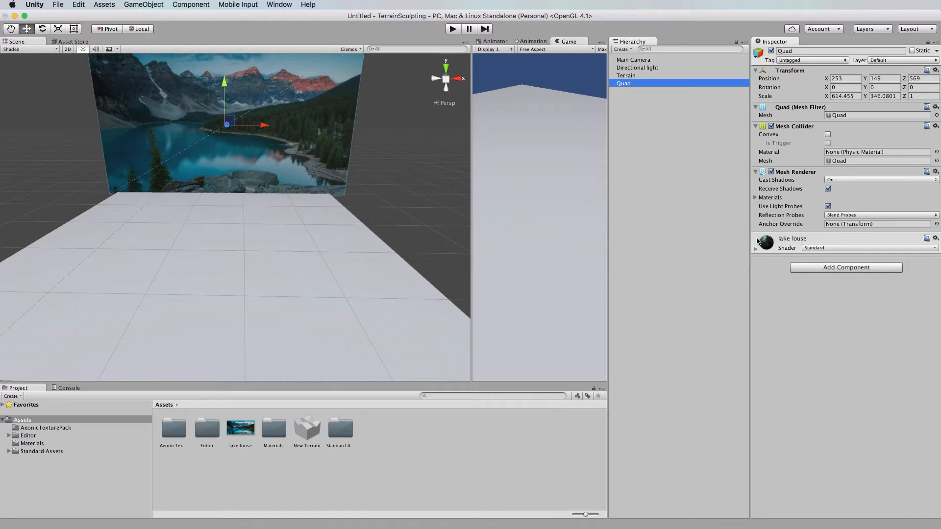
{"action": "left_click", "coordinate": [817, 248]}
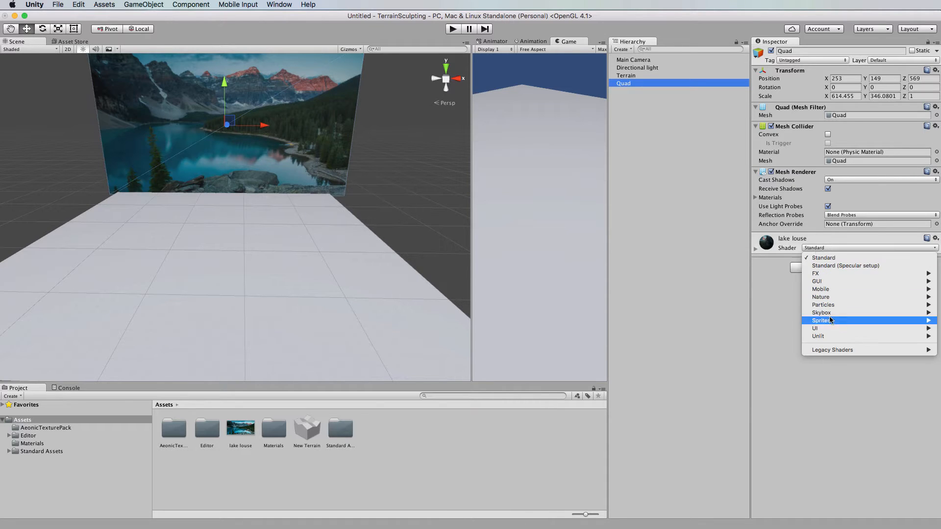
{"action": "mouse_move", "coordinate": [829, 336]}
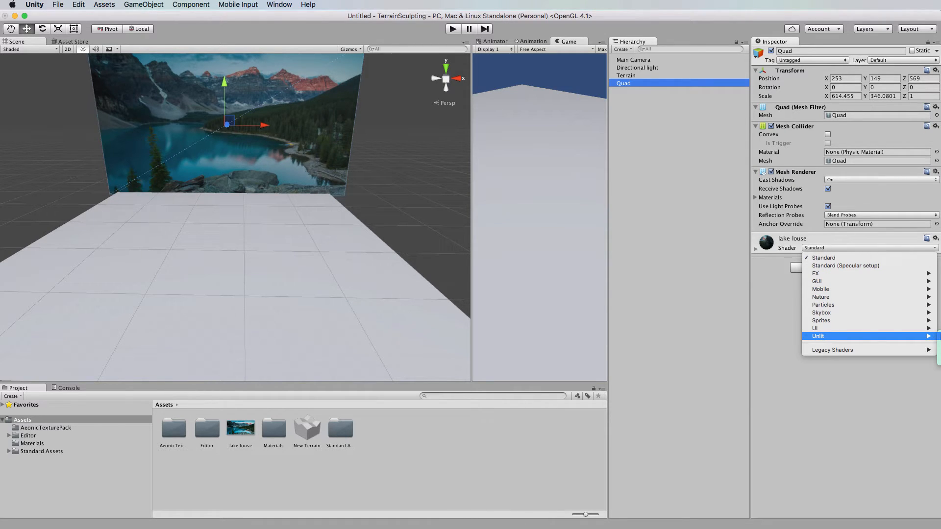
{"action": "left_click", "coordinate": [938, 344]}
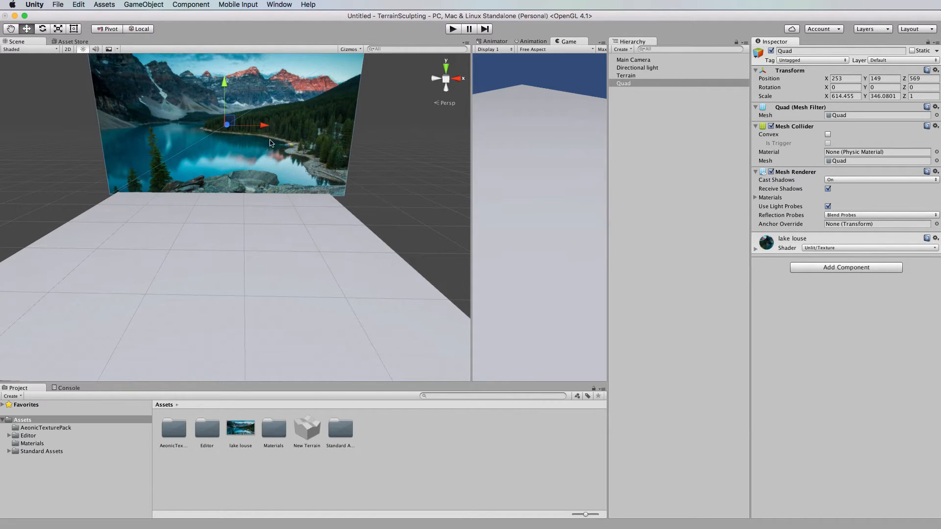
Select the directional light and examine the picture backdrop and terrain in the scene.
{"action": "left_click", "coordinate": [628, 69]}
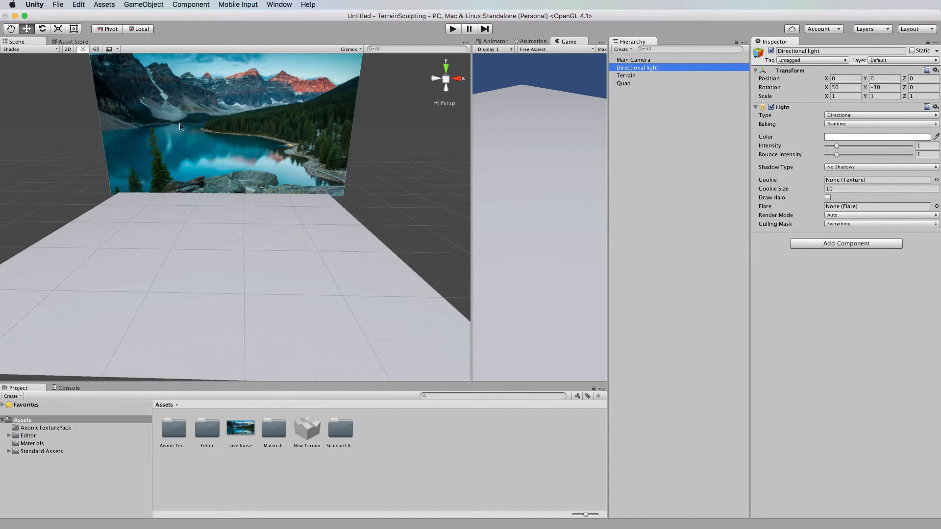
{"action": "scroll", "coordinate": [255, 134], "scroll_direction": "down", "scroll_amount": 4}
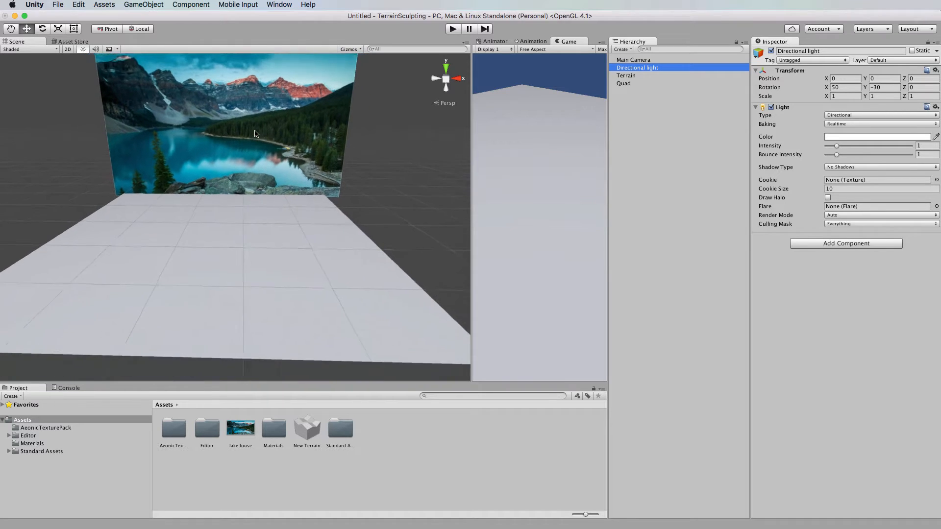
{"action": "scroll", "coordinate": [256, 133], "scroll_direction": "up", "scroll_amount": 3}
{"action": "scroll", "coordinate": [257, 134], "scroll_direction": "down", "scroll_amount": 5}
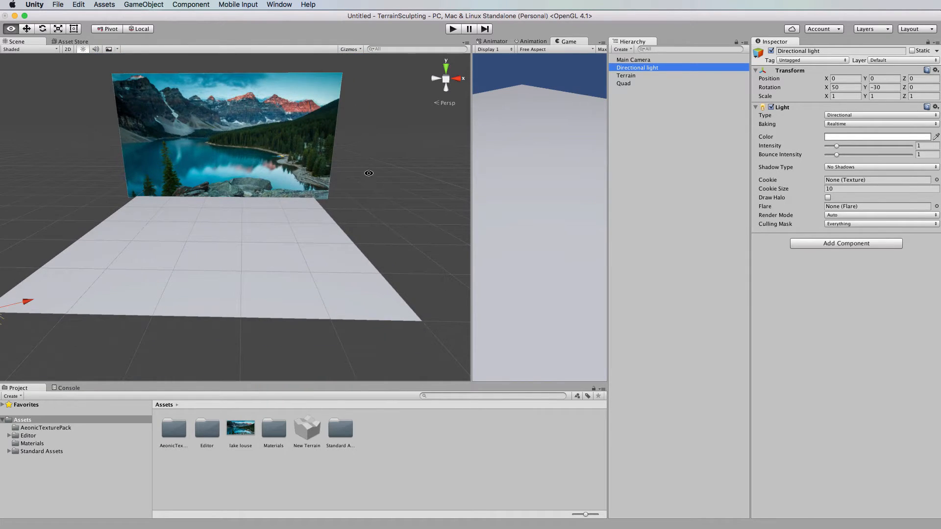
{"action": "mouse_move", "coordinate": [368, 173]}
{"action": "left_mouse_down", "text": "alt"}
{"action": "mouse_move", "coordinate": [422, 161]}
{"action": "mouse_move", "coordinate": [384, 166]}
{"action": "mouse_move", "coordinate": [414, 164]}
{"action": "mouse_move", "coordinate": [373, 190]}
{"action": "mouse_move", "coordinate": [380, 185]}
{"action": "left_mouse_up", "text": "alt"}
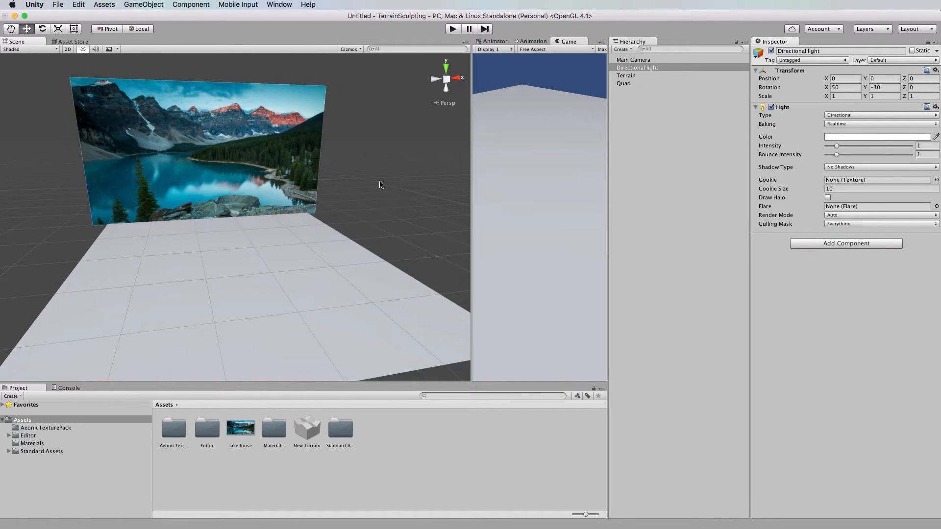
Raise star shapes mid-terrain using the Raise / Lower Terrain tool with the star brush at size 100, then lower the area back to flat.
{"action": "left_click", "coordinate": [631, 76]}
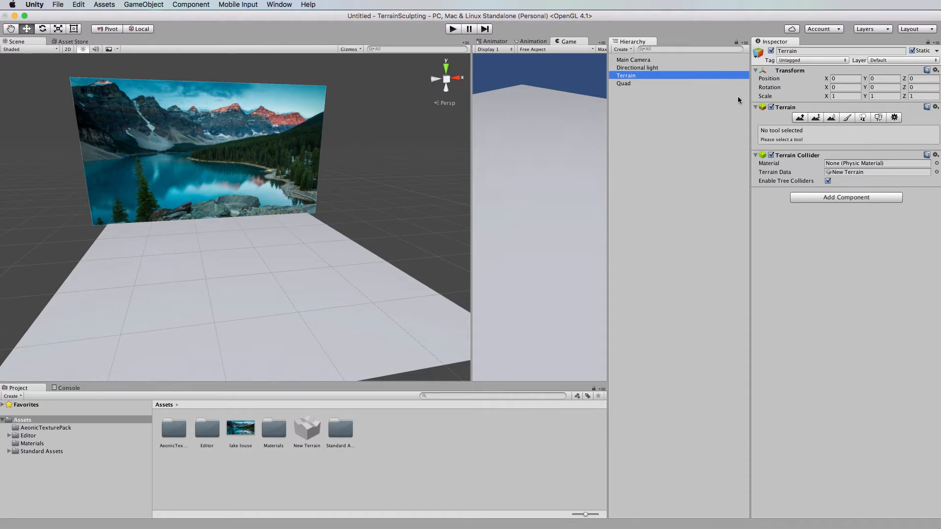
{"action": "left_click", "coordinate": [800, 118]}
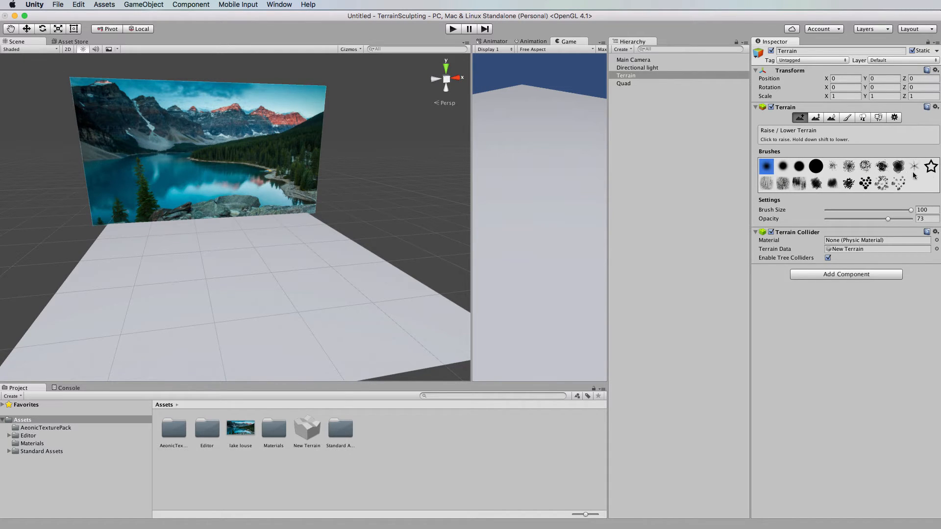
{"action": "left_click", "coordinate": [931, 167]}
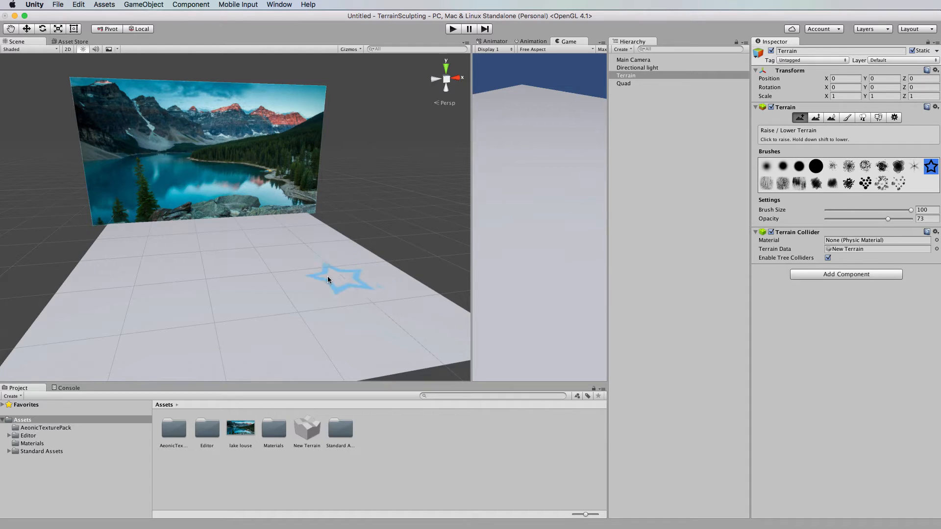
{"action": "left_click", "coordinate": [274, 300]}
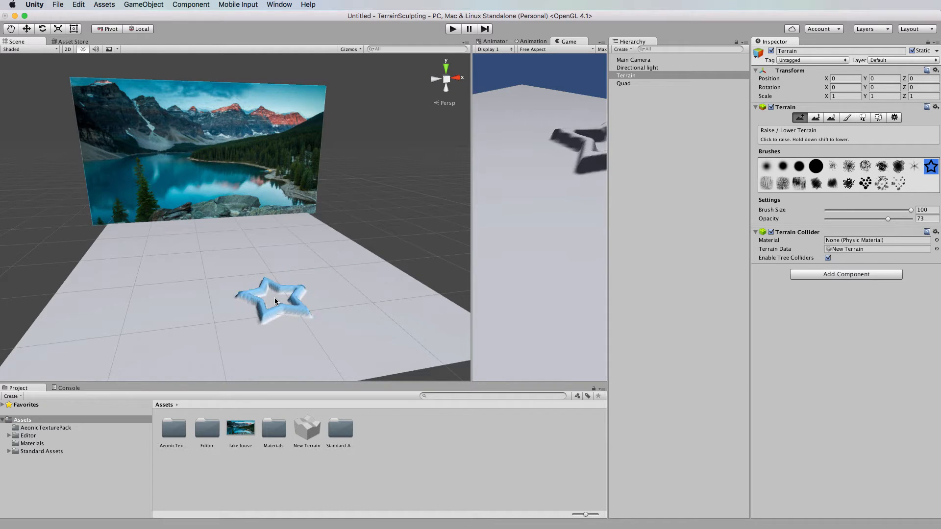
{"action": "left_click", "coordinate": [275, 298]}
{"action": "left_click", "coordinate": [274, 298]}
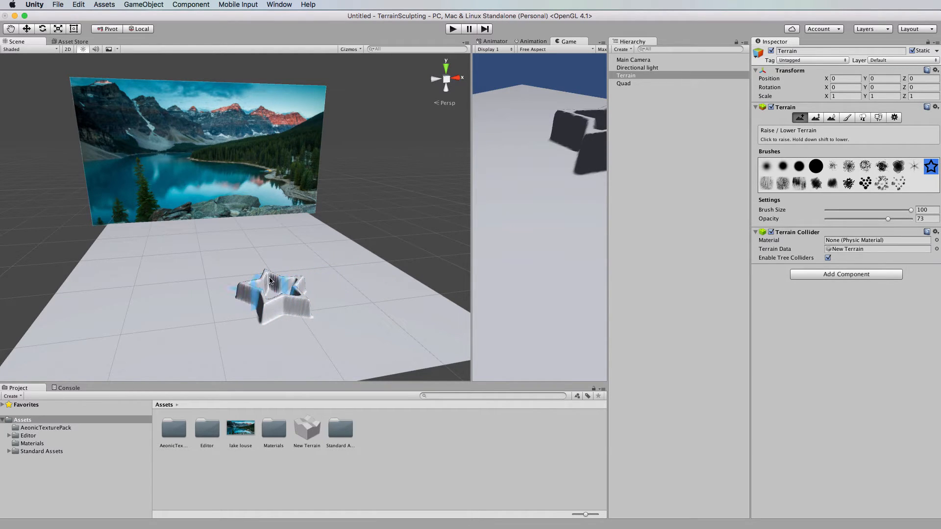
{"action": "left_click", "coordinate": [304, 276]}
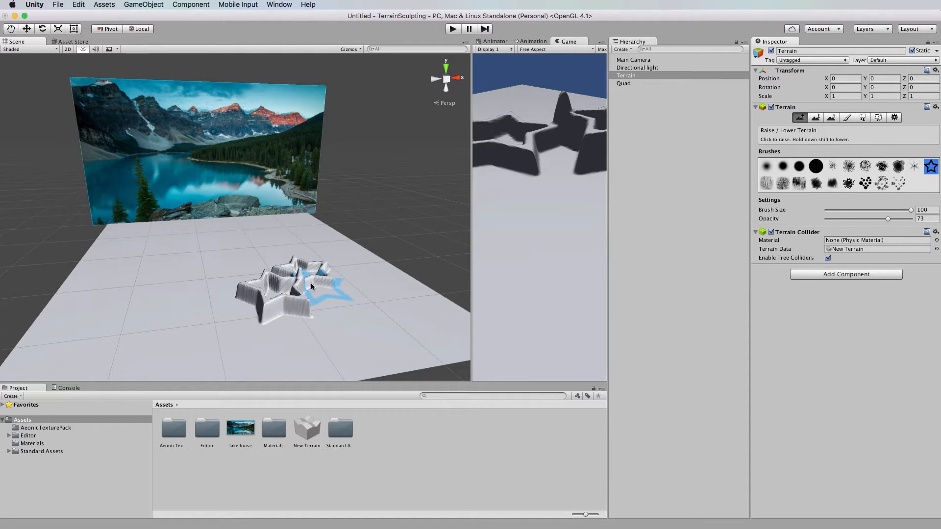
{"action": "mouse_move", "coordinate": [311, 283]}
{"action": "left_mouse_down", "text": "shift"}
{"action": "mouse_move", "coordinate": [264, 300]}
{"action": "mouse_move", "coordinate": [301, 298]}
{"action": "mouse_move", "coordinate": [297, 310]}
{"action": "mouse_move", "coordinate": [289, 281]}
{"action": "mouse_move", "coordinate": [309, 270]}
{"action": "mouse_move", "coordinate": [301, 273]}
{"action": "mouse_move", "coordinate": [310, 278]}
{"action": "mouse_move", "coordinate": [290, 284]}
{"action": "mouse_move", "coordinate": [319, 278]}
{"action": "mouse_move", "coordinate": [300, 281]}
{"action": "left_mouse_up", "text": "shift"}
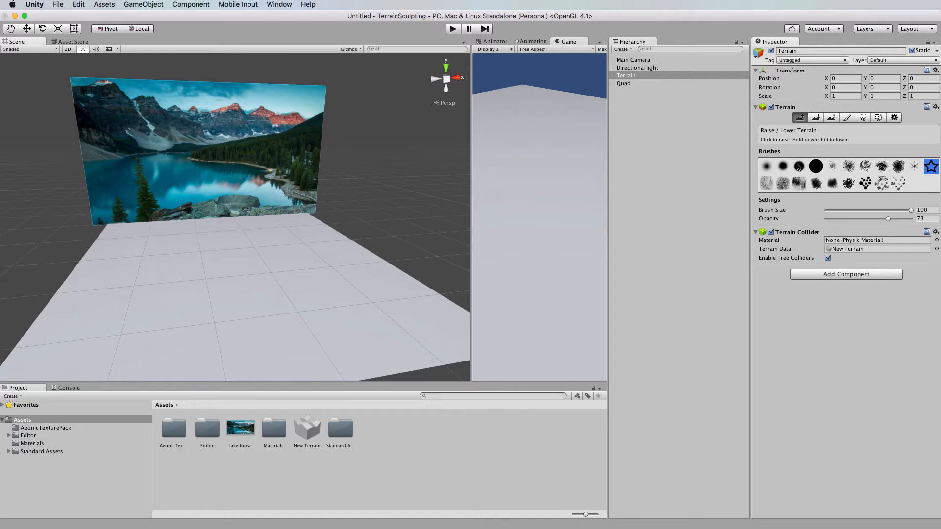
Raise low hills near the terrain's far edge with the soft round brush at size 100 and opacity 73.
{"action": "left_click", "coordinate": [767, 168]}
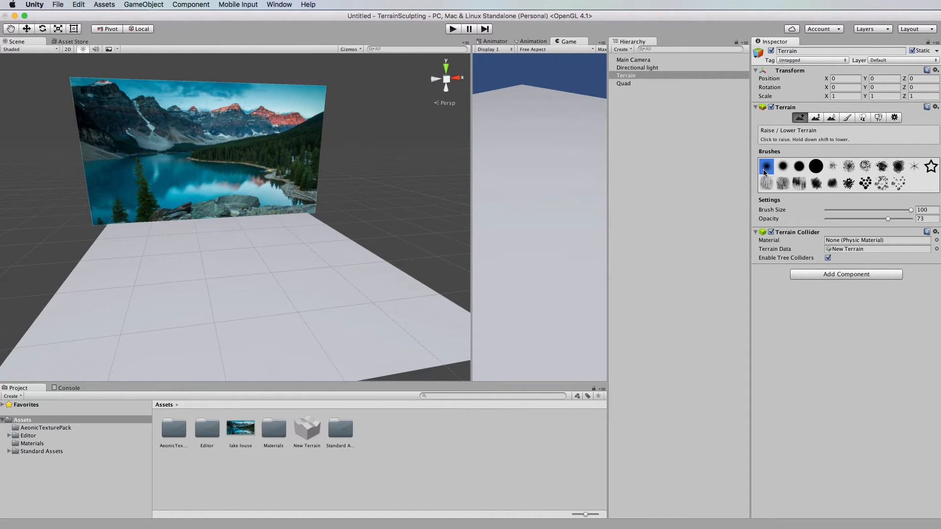
{"action": "left_click_drag", "start_coordinate": [281, 229], "coordinate": [273, 229]}
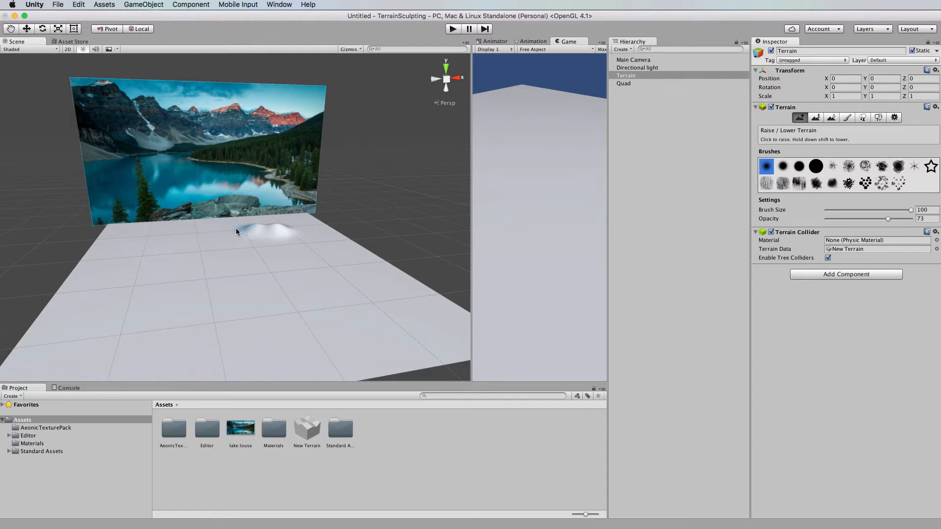
{"action": "left_click_drag", "start_coordinate": [210, 237], "coordinate": [167, 239]}
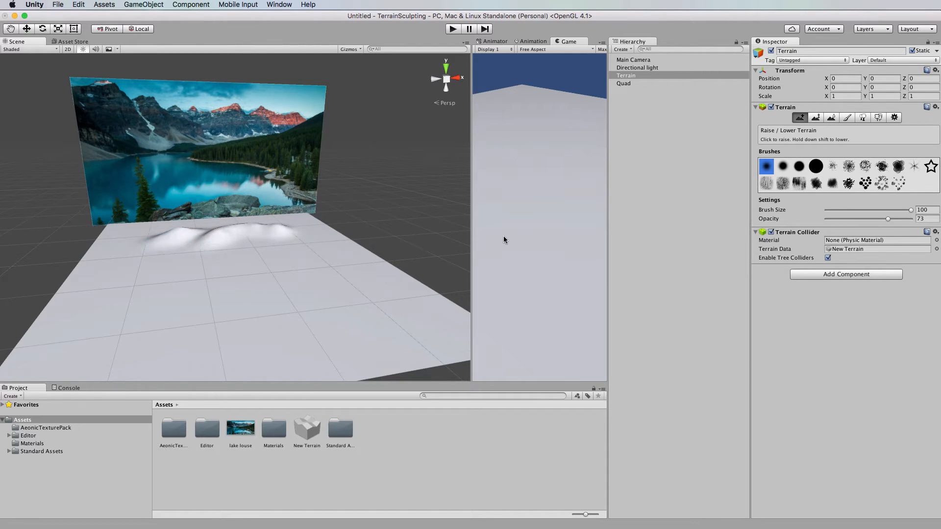
Try a brush size of 29, restore it to 100, and raise taller peaks across the middle of the terrain at maximum opacity.
{"action": "left_click_drag", "start_coordinate": [911, 211], "coordinate": [866, 210]}
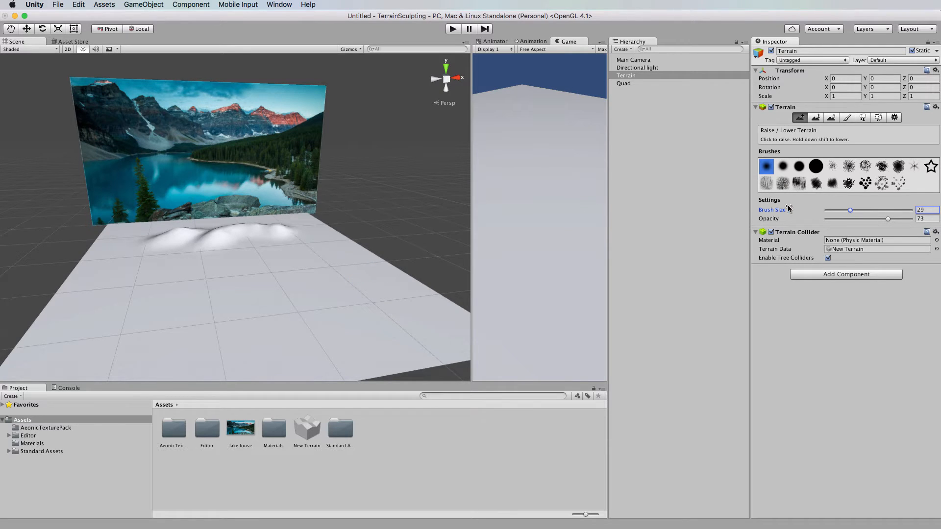
{"action": "left_click_drag", "start_coordinate": [849, 210], "coordinate": [911, 210]}
{"action": "left_click_drag", "start_coordinate": [888, 220], "coordinate": [917, 221]}
{"action": "mouse_move", "coordinate": [312, 261]}
{"action": "left_mouse_down"}
{"action": "mouse_move", "coordinate": [246, 267]}
{"action": "mouse_move", "coordinate": [287, 252]}
{"action": "mouse_move", "coordinate": [125, 251]}
{"action": "left_mouse_up"}
Lower the brush opacity to 5 and paint faint bumps beside the middle peaks.
{"action": "left_click_drag", "start_coordinate": [910, 219], "coordinate": [784, 219]}
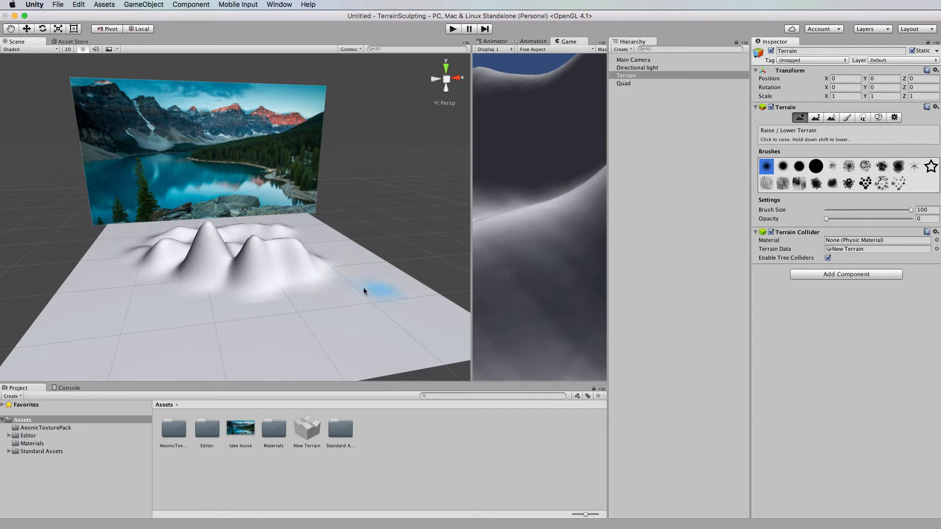
{"action": "left_click", "coordinate": [827, 220]}
{"action": "left_click_drag", "start_coordinate": [828, 220], "coordinate": [831, 219]}
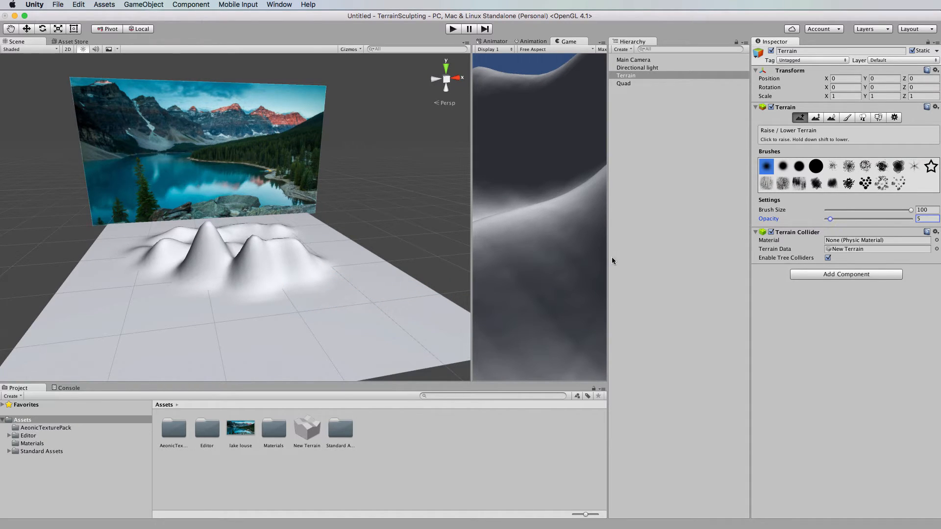
{"action": "mouse_move", "coordinate": [329, 293]}
{"action": "left_mouse_down"}
{"action": "mouse_move", "coordinate": [336, 298]}
{"action": "mouse_move", "coordinate": [361, 271]}
{"action": "mouse_move", "coordinate": [329, 281]}
{"action": "mouse_move", "coordinate": [338, 311]}
{"action": "mouse_move", "coordinate": [327, 302]}
{"action": "mouse_move", "coordinate": [356, 290]}
{"action": "mouse_move", "coordinate": [337, 296]}
{"action": "left_mouse_up"}
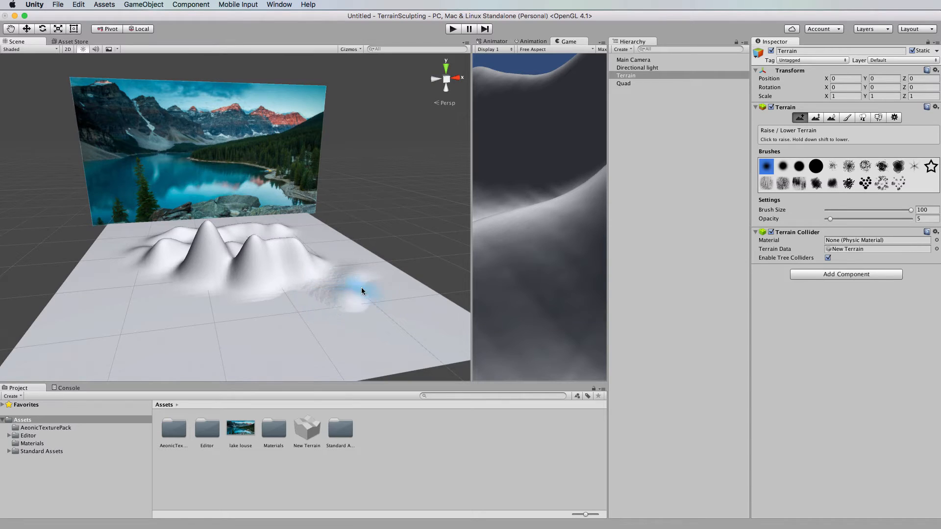
Flatten the whole terrain to a height of 28.7057 with the Paint Height tool and brush over its middle.
{"action": "left_click", "coordinate": [817, 118]}
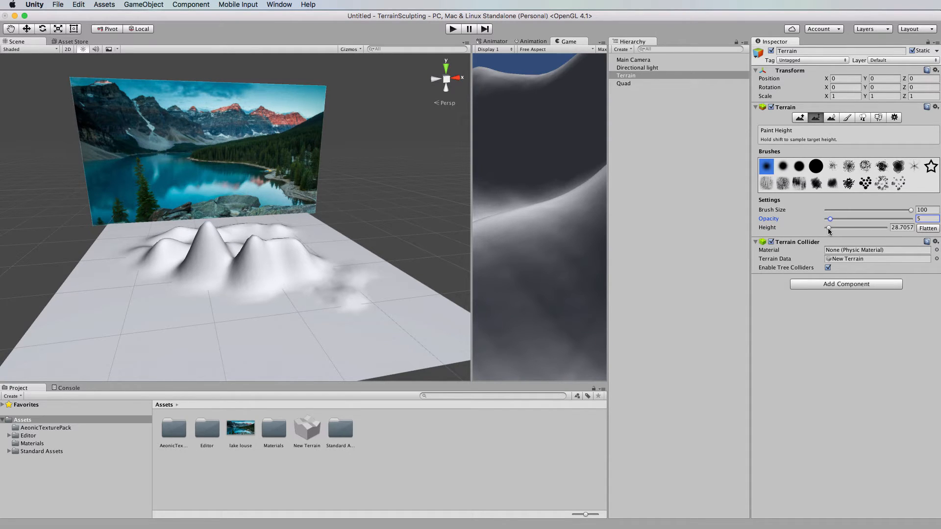
{"action": "left_click", "coordinate": [927, 228]}
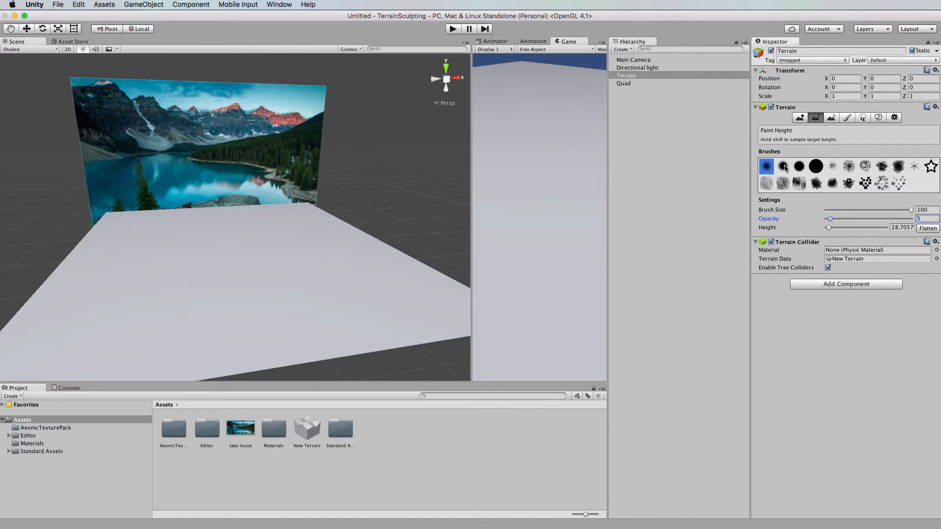
{"action": "left_click_drag", "start_coordinate": [329, 276], "coordinate": [288, 276]}
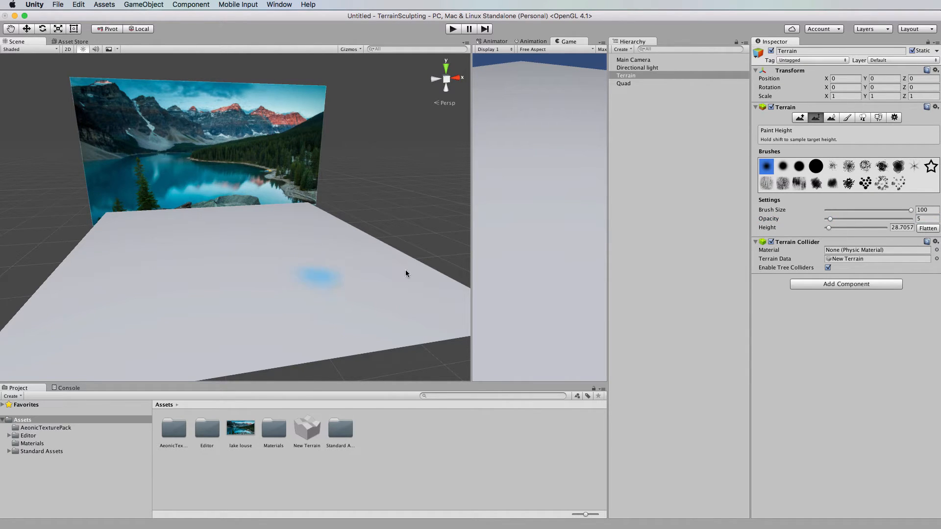
Set the Paint Height target to 295 and brush a soft raised area in the middle of the terrain.
{"action": "left_click_drag", "start_coordinate": [829, 227], "coordinate": [856, 226]}
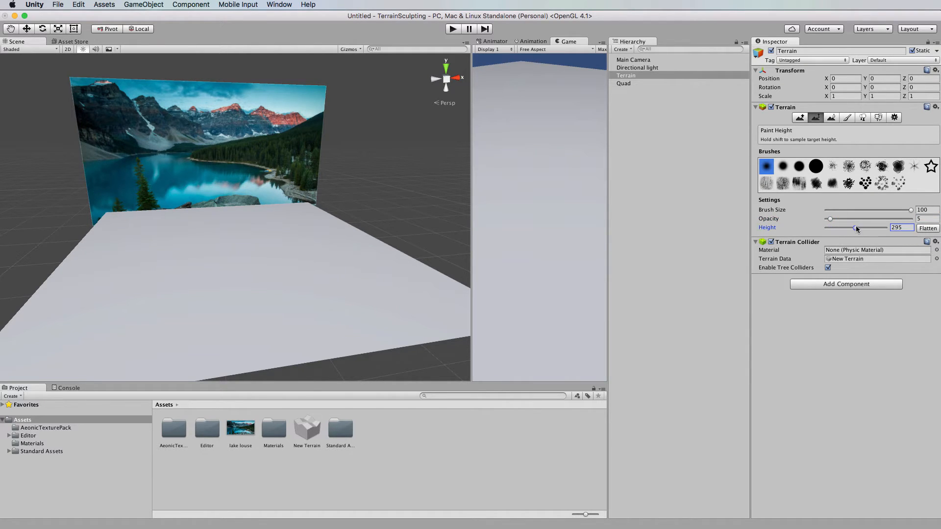
{"action": "mouse_move", "coordinate": [264, 283]}
{"action": "left_mouse_down"}
{"action": "mouse_move", "coordinate": [202, 280]}
{"action": "mouse_move", "coordinate": [239, 281]}
{"action": "left_mouse_up"}
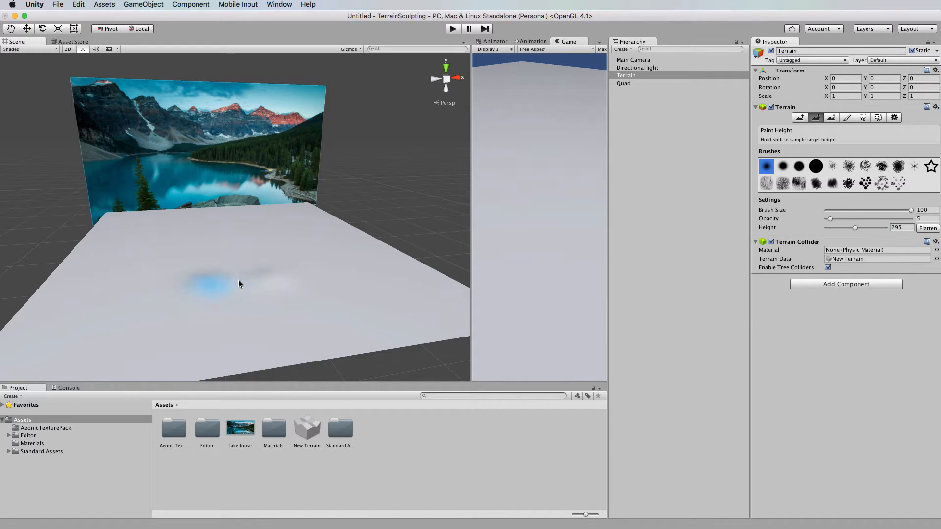
{"action": "left_click_drag", "start_coordinate": [165, 278], "coordinate": [154, 289]}
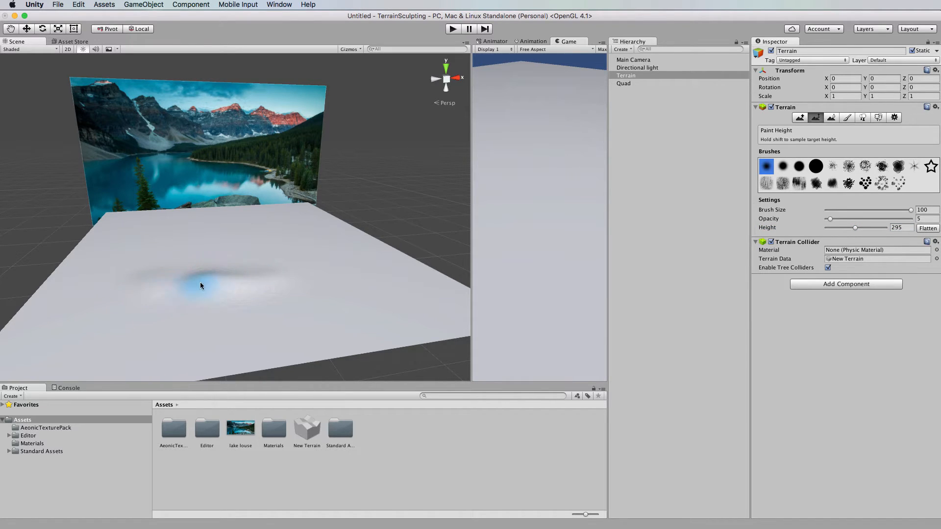
Sample a target height of about 33.17 beside the painted area and flatten the whole terrain to it.
{"action": "mouse_move", "coordinate": [299, 277]}
{"action": "left_mouse_down", "text": "shift"}
{"action": "mouse_move", "coordinate": [245, 281]}
{"action": "mouse_move", "coordinate": [321, 266]}
{"action": "left_mouse_up", "text": "shift"}
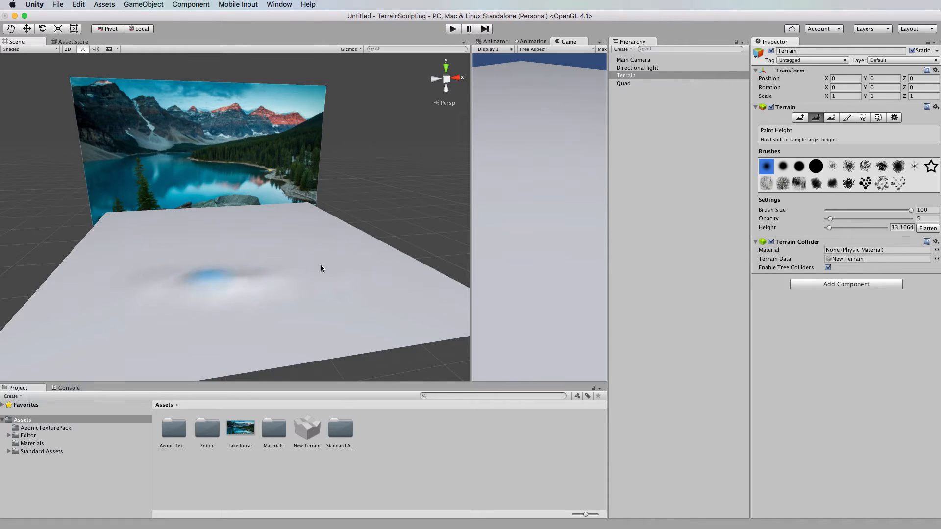
{"action": "left_click", "coordinate": [932, 230]}
Raise a tall peak in the terrain's far left corner using the Raise / Lower Terrain tool at opacity 84.
{"action": "left_click", "coordinate": [800, 118]}
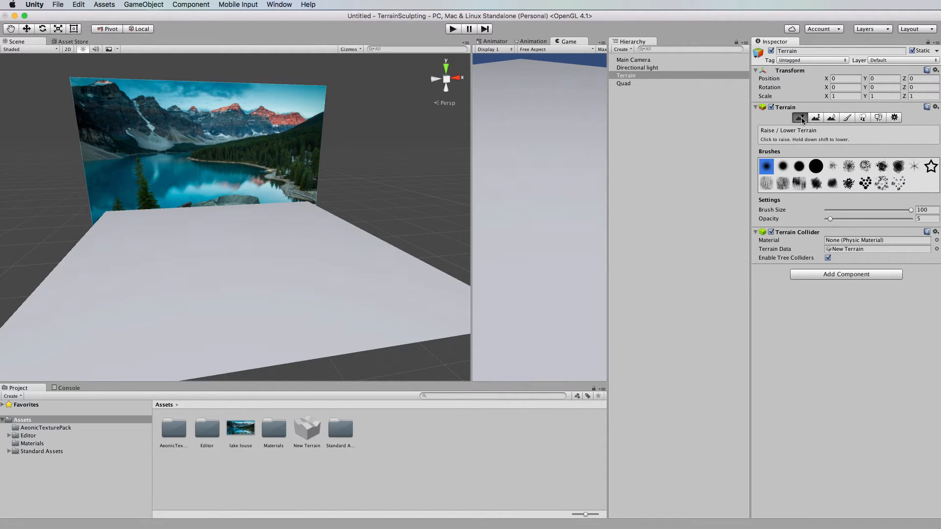
{"action": "scroll", "coordinate": [230, 248], "scroll_direction": "up", "scroll_amount": 5}
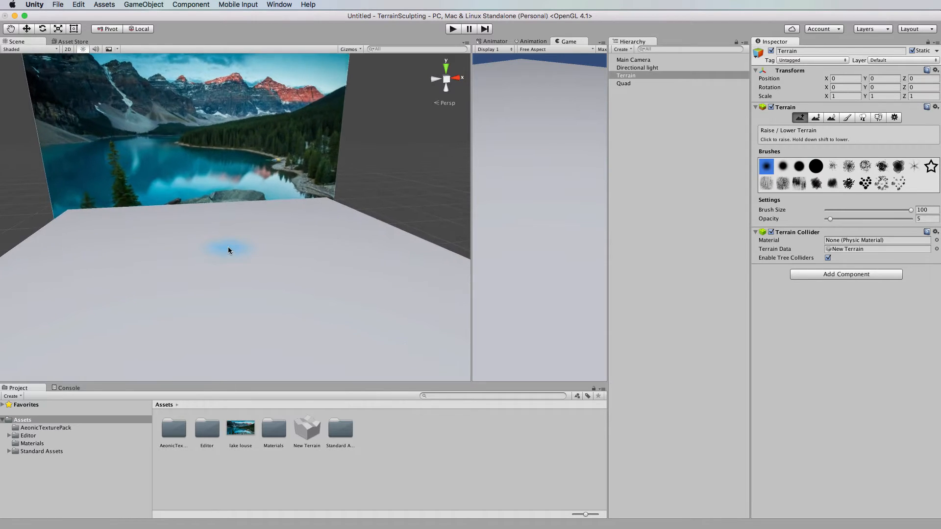
{"action": "scroll", "coordinate": [228, 248], "scroll_direction": "up", "scroll_amount": 1}
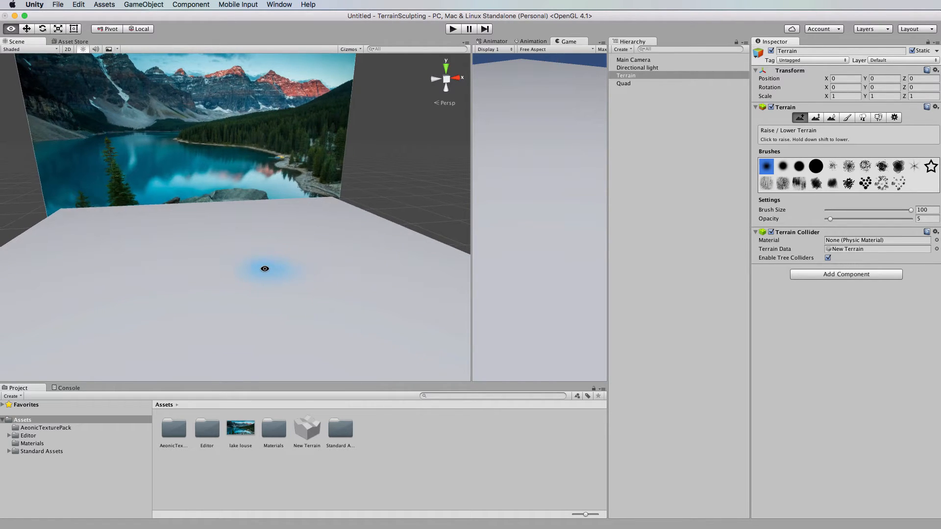
{"action": "scroll", "coordinate": [263, 268], "scroll_direction": "down", "scroll_amount": 3}
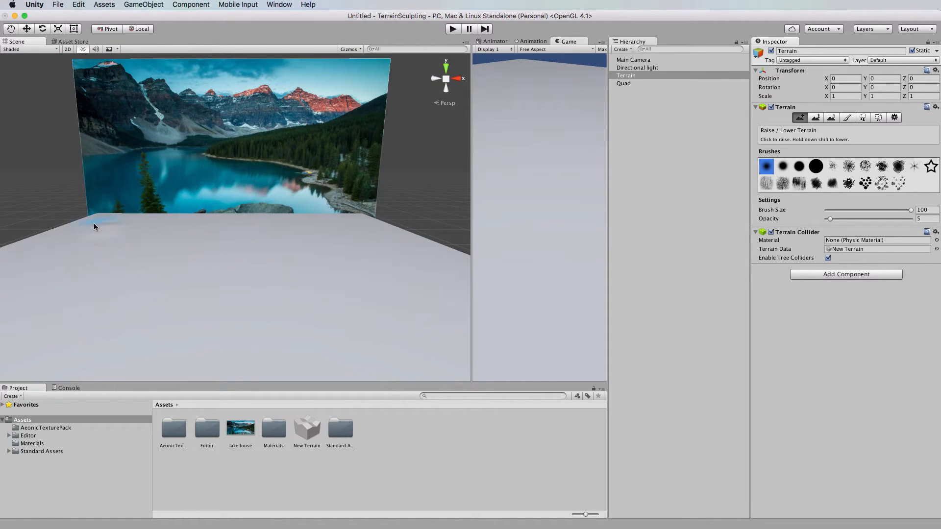
{"action": "left_click_drag", "start_coordinate": [858, 219], "coordinate": [897, 219]}
{"action": "mouse_move", "coordinate": [102, 233]}
{"action": "left_mouse_down"}
{"action": "mouse_move", "coordinate": [104, 219]}
{"action": "mouse_move", "coordinate": [91, 220]}
{"action": "left_mouse_up"}
{"action": "left_click_drag", "start_coordinate": [196, 241], "coordinate": [216, 276], "text": "alt"}
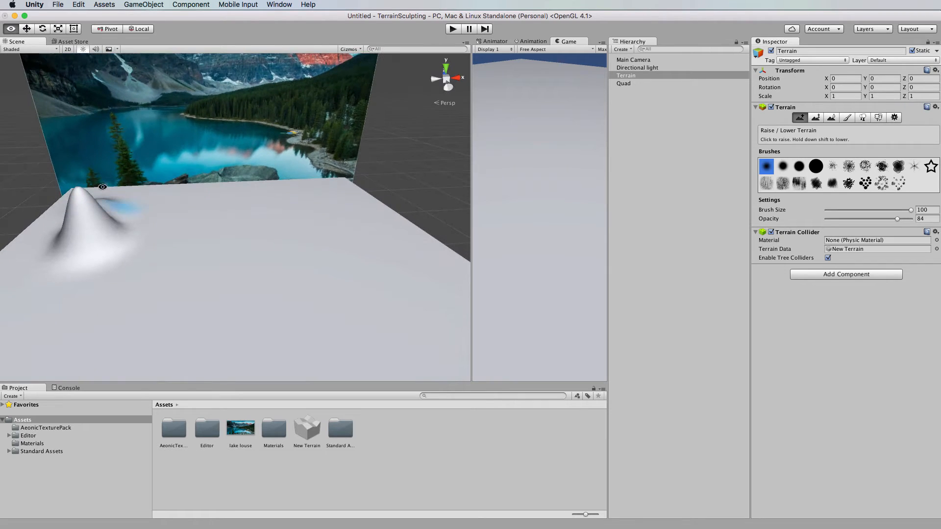
{"action": "left_click_drag", "start_coordinate": [93, 196], "coordinate": [54, 196]}
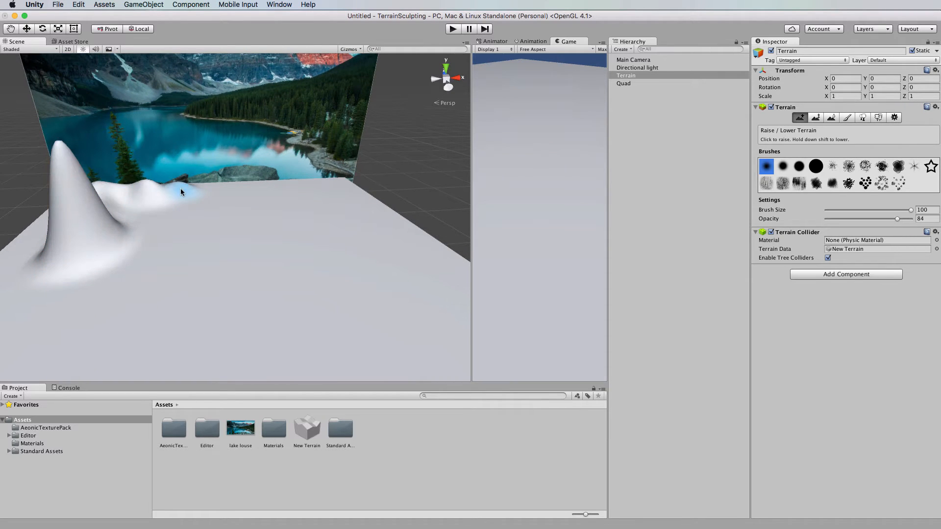
Sculpt a mountain ridge along the terrain's far edge from the corner peak and lower the ground in front of it.
{"action": "left_click_drag", "start_coordinate": [181, 188], "coordinate": [239, 183]}
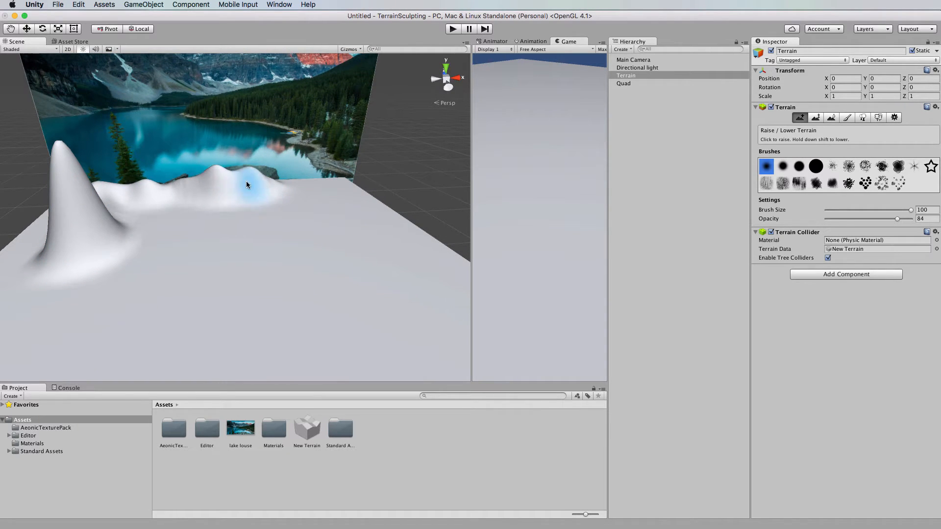
{"action": "middle_click_drag", "start_coordinate": [246, 184], "coordinate": [287, 229]}
{"action": "mouse_move", "coordinate": [159, 229]}
{"action": "left_mouse_down", "text": "alt"}
{"action": "mouse_move", "coordinate": [130, 193]}
{"action": "mouse_move", "coordinate": [134, 238]}
{"action": "mouse_move", "coordinate": [161, 221]}
{"action": "mouse_move", "coordinate": [137, 204]}
{"action": "mouse_move", "coordinate": [143, 198]}
{"action": "mouse_move", "coordinate": [195, 195]}
{"action": "mouse_move", "coordinate": [193, 235]}
{"action": "mouse_move", "coordinate": [205, 240]}
{"action": "left_mouse_up", "text": "alt"}
{"action": "left_click_drag", "start_coordinate": [392, 207], "coordinate": [316, 228], "text": "alt"}
{"action": "mouse_move", "coordinate": [202, 172]}
{"action": "left_mouse_down"}
{"action": "mouse_move", "coordinate": [179, 165]}
{"action": "mouse_move", "coordinate": [260, 175]}
{"action": "mouse_move", "coordinate": [288, 191]}
{"action": "left_mouse_up"}
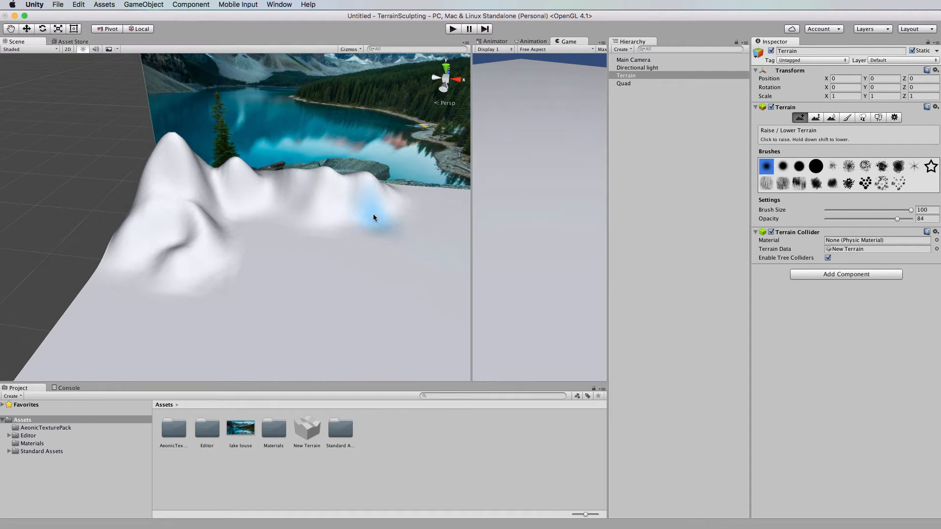
{"action": "mouse_move", "coordinate": [374, 213]}
{"action": "left_mouse_down", "text": "shift"}
{"action": "mouse_move", "coordinate": [372, 196]}
{"action": "mouse_move", "coordinate": [407, 210]}
{"action": "mouse_move", "coordinate": [382, 212]}
{"action": "mouse_move", "coordinate": [396, 208]}
{"action": "left_mouse_up", "text": "shift"}
Build up mountains along the terrain's right side and heighten the far ridge, reducing the brush opacity to 67.
{"action": "mouse_move", "coordinate": [310, 202]}
{"action": "left_mouse_down", "text": "alt"}
{"action": "mouse_move", "coordinate": [343, 184]}
{"action": "mouse_move", "coordinate": [345, 141]}
{"action": "mouse_move", "coordinate": [355, 138]}
{"action": "left_mouse_up", "text": "alt"}
{"action": "scroll", "coordinate": [342, 283], "scroll_direction": "down", "scroll_amount": 10}
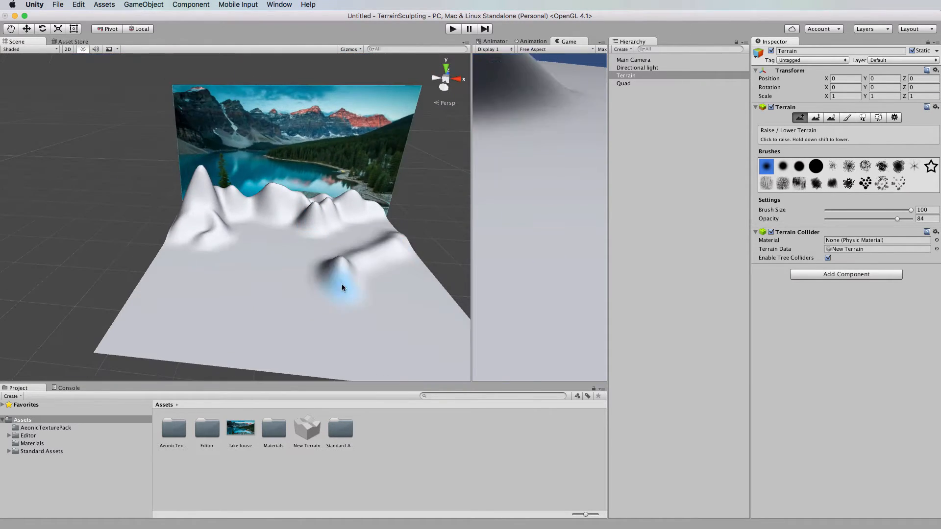
{"action": "left_click_drag", "start_coordinate": [897, 219], "coordinate": [883, 219]}
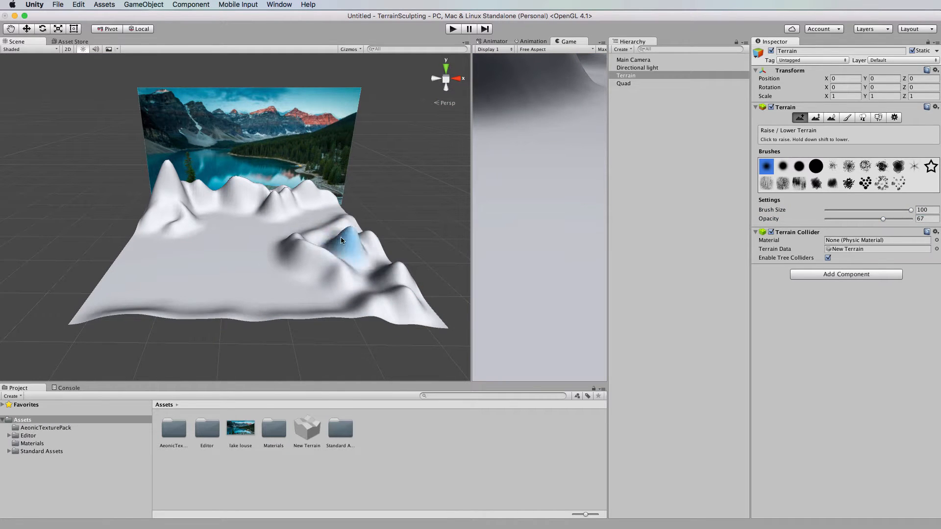
{"action": "left_click_drag", "start_coordinate": [345, 255], "coordinate": [383, 269]}
{"action": "left_click_drag", "start_coordinate": [319, 208], "coordinate": [276, 277], "text": "alt"}
{"action": "mouse_move", "coordinate": [222, 211]}
{"action": "left_mouse_down", "text": "alt"}
{"action": "mouse_move", "coordinate": [216, 165]}
{"action": "mouse_move", "coordinate": [166, 199]}
{"action": "mouse_move", "coordinate": [220, 158]}
{"action": "mouse_move", "coordinate": [272, 166]}
{"action": "left_mouse_up", "text": "alt"}
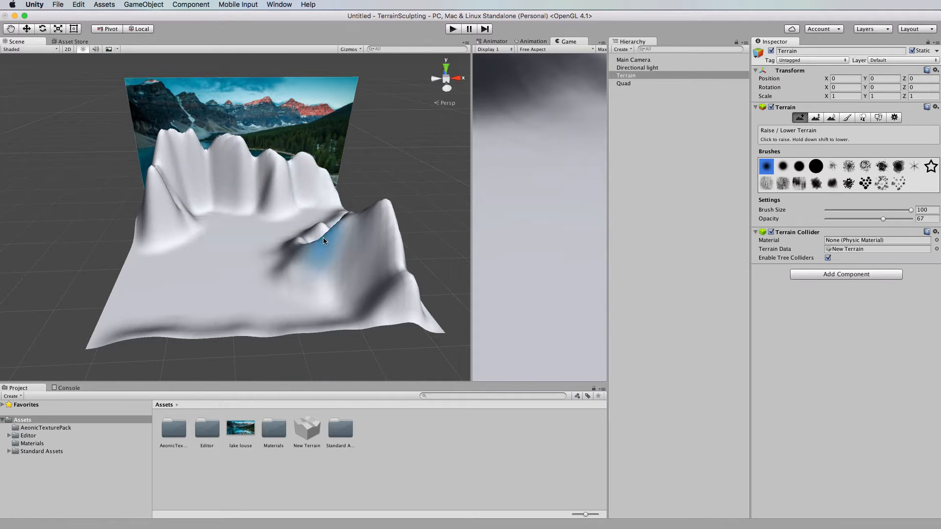
Set the brush opacity to 17 and raise gentle slopes below the peaks on the terrain's left side.
{"action": "left_click_drag", "start_coordinate": [322, 237], "coordinate": [320, 221], "text": "alt"}
{"action": "scroll", "coordinate": [190, 225], "scroll_direction": "up", "scroll_amount": 5}
{"action": "left_click_drag", "start_coordinate": [883, 218], "coordinate": [840, 226]}
{"action": "mouse_move", "coordinate": [193, 216]}
{"action": "left_mouse_down"}
{"action": "mouse_move", "coordinate": [245, 216]}
{"action": "mouse_move", "coordinate": [157, 243]}
{"action": "left_mouse_up"}
{"action": "mouse_move", "coordinate": [158, 243]}
{"action": "left_mouse_down"}
{"action": "mouse_move", "coordinate": [188, 198]}
{"action": "mouse_move", "coordinate": [231, 233]}
{"action": "mouse_move", "coordinate": [334, 192]}
{"action": "mouse_move", "coordinate": [209, 202]}
{"action": "mouse_move", "coordinate": [114, 234]}
{"action": "mouse_move", "coordinate": [304, 190]}
{"action": "mouse_move", "coordinate": [141, 207]}
{"action": "mouse_move", "coordinate": [121, 300]}
{"action": "mouse_move", "coordinate": [206, 304]}
{"action": "left_mouse_up"}
Build up soft slopes across the terrain's foreground and along the foot of the right-hand mountain with the low-opacity brush.
{"action": "scroll", "coordinate": [275, 272], "scroll_direction": "down", "scroll_amount": 8}
{"action": "scroll", "coordinate": [275, 271], "scroll_direction": "up", "scroll_amount": 2}
{"action": "mouse_move", "coordinate": [275, 284]}
{"action": "left_mouse_down"}
{"action": "mouse_move", "coordinate": [92, 338]}
{"action": "mouse_move", "coordinate": [318, 318]}
{"action": "left_mouse_up"}
{"action": "mouse_move", "coordinate": [319, 319]}
{"action": "left_mouse_down", "text": "alt"}
{"action": "mouse_move", "coordinate": [323, 276]}
{"action": "mouse_move", "coordinate": [326, 314]}
{"action": "left_mouse_up", "text": "alt"}
{"action": "mouse_move", "coordinate": [338, 245]}
{"action": "left_mouse_down"}
{"action": "mouse_move", "coordinate": [345, 224]}
{"action": "mouse_move", "coordinate": [316, 263]}
{"action": "mouse_move", "coordinate": [274, 216]}
{"action": "left_mouse_up"}
{"action": "scroll", "coordinate": [223, 223], "scroll_direction": "up", "scroll_amount": 5}
{"action": "scroll", "coordinate": [358, 225], "scroll_direction": "down", "scroll_amount": 5}
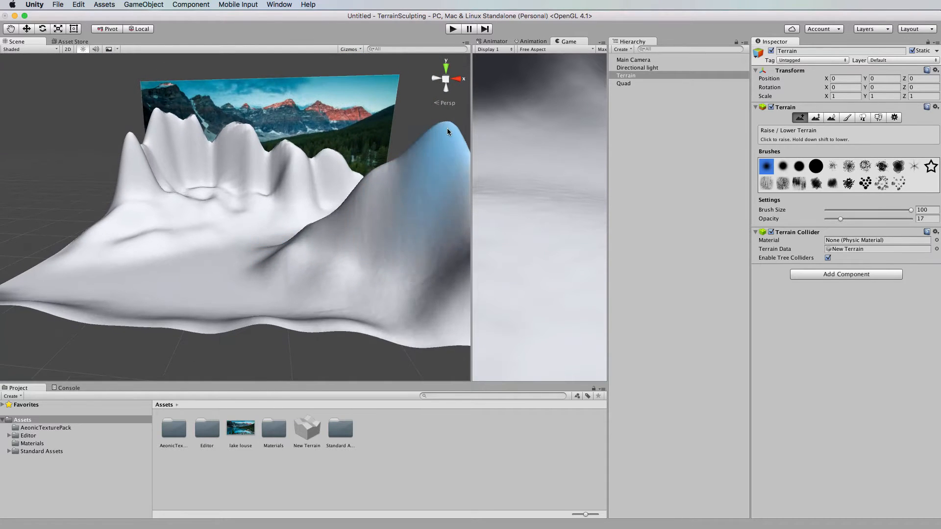
Set the terrain brush opacity to 6 and review the sculpted mountains against the picture backdrop.
{"action": "mouse_move", "coordinate": [384, 181]}
{"action": "left_mouse_down", "text": "alt"}
{"action": "mouse_move", "coordinate": [372, 225]}
{"action": "mouse_move", "coordinate": [413, 260]}
{"action": "mouse_move", "coordinate": [339, 290]}
{"action": "mouse_move", "coordinate": [294, 255]}
{"action": "left_mouse_up", "text": "alt"}
{"action": "left_click", "coordinate": [924, 219]}
{"action": "type", "text": "6"}
{"action": "scroll", "coordinate": [333, 250], "scroll_direction": "up", "scroll_amount": 3}
{"action": "middle_click_drag", "start_coordinate": [350, 244], "coordinate": [340, 252]}
{"action": "left_click_drag", "start_coordinate": [340, 252], "coordinate": [335, 230], "text": "alt"}
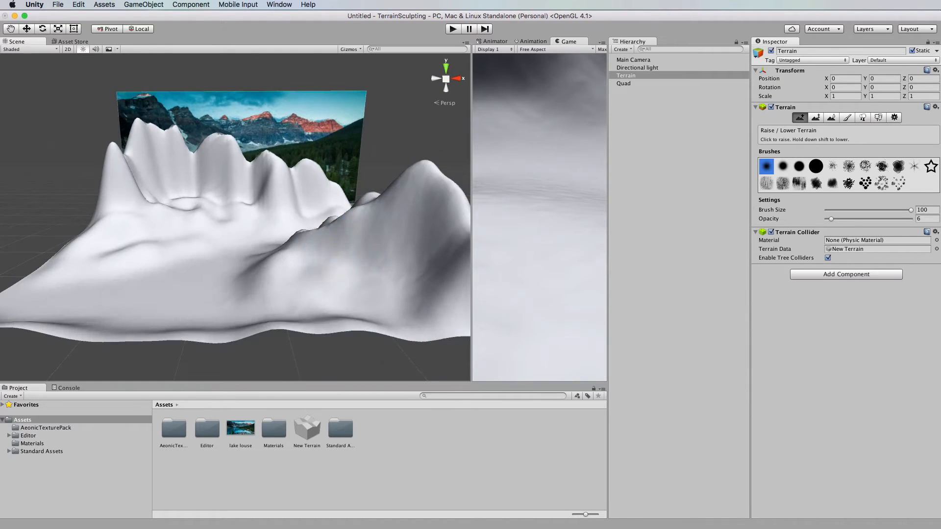
{"action": "scroll", "coordinate": [313, 186], "scroll_direction": "down", "scroll_amount": 2}
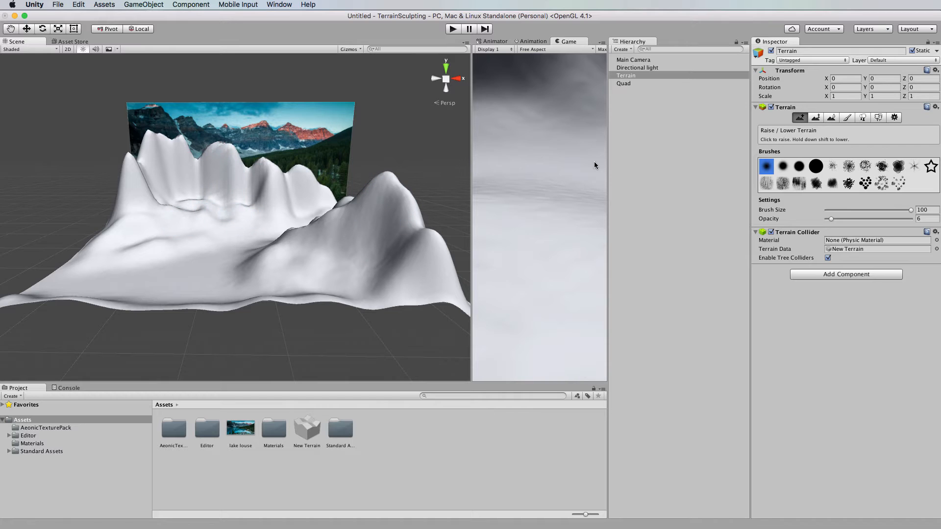
Smooth the terrain heights across the slopes and around the basin at the foot of the far peaks with the Smooth Height tool.
{"action": "left_click", "coordinate": [832, 117]}
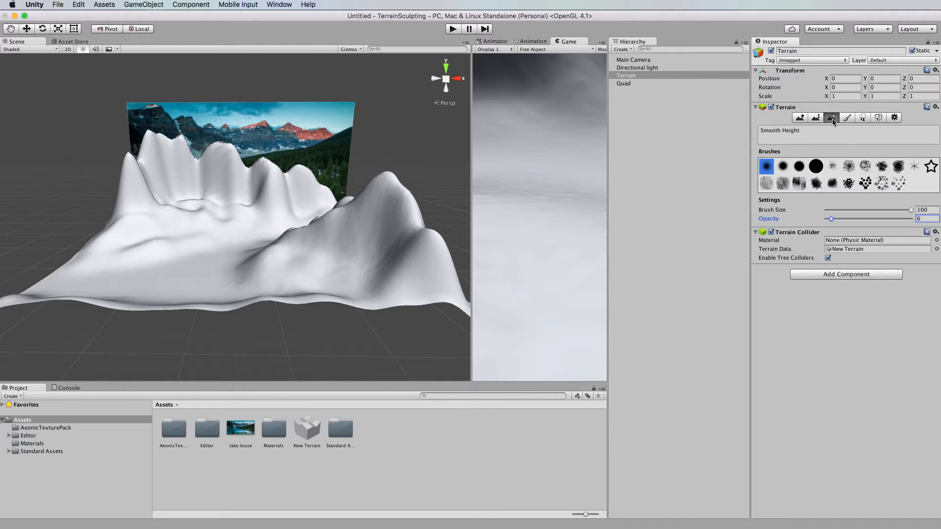
{"action": "mouse_move", "coordinate": [404, 247]}
{"action": "left_mouse_down"}
{"action": "mouse_move", "coordinate": [367, 263]}
{"action": "mouse_move", "coordinate": [278, 246]}
{"action": "mouse_move", "coordinate": [254, 266]}
{"action": "mouse_move", "coordinate": [151, 240]}
{"action": "mouse_move", "coordinate": [162, 201]}
{"action": "left_mouse_up"}
{"action": "scroll", "coordinate": [168, 207], "scroll_direction": "up", "scroll_amount": 6}
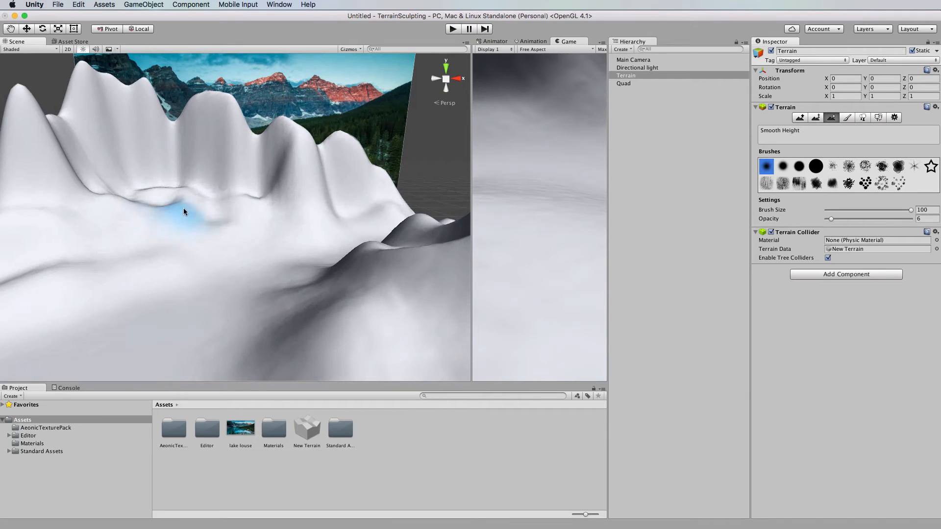
{"action": "left_click_drag", "start_coordinate": [184, 212], "coordinate": [163, 208]}
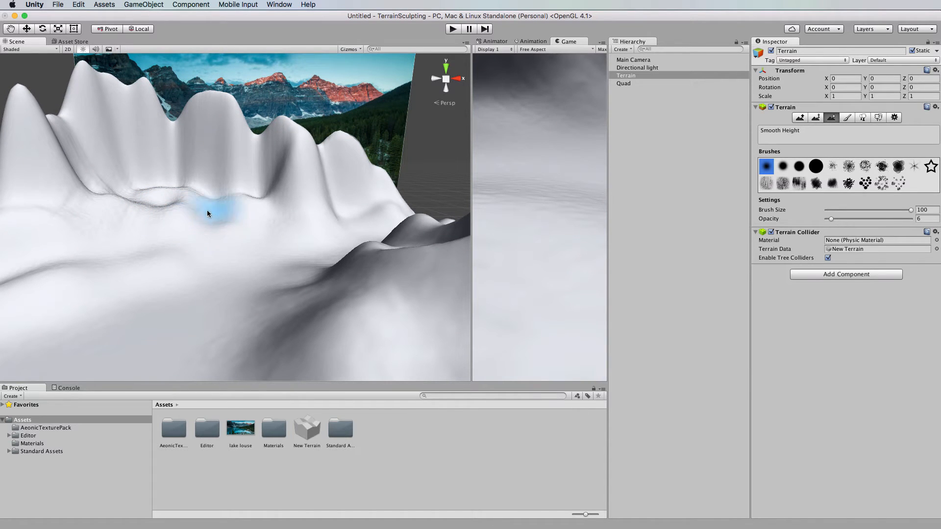
Raise rough, rocky detail across the valley floor below the far peaks with the speckled brush at opacity 6.
{"action": "left_click", "coordinate": [833, 167]}
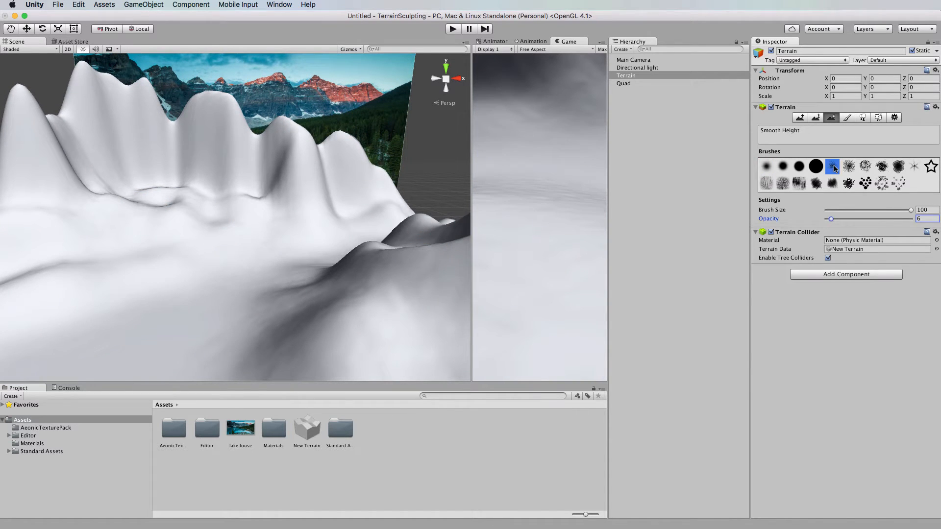
{"action": "left_click", "coordinate": [800, 117]}
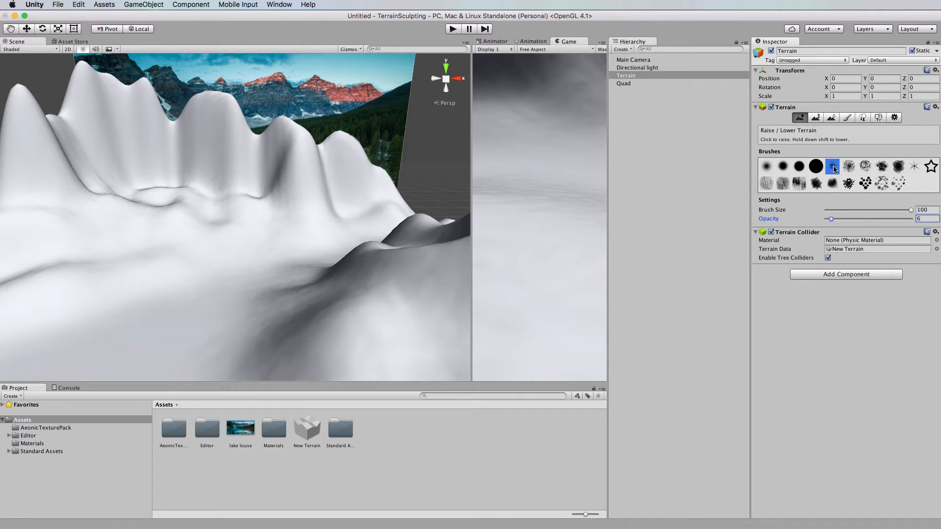
{"action": "mouse_move", "coordinate": [171, 273]}
{"action": "left_mouse_down"}
{"action": "mouse_move", "coordinate": [143, 273]}
{"action": "mouse_move", "coordinate": [243, 248]}
{"action": "mouse_move", "coordinate": [75, 282]}
{"action": "mouse_move", "coordinate": [159, 318]}
{"action": "mouse_move", "coordinate": [198, 263]}
{"action": "mouse_move", "coordinate": [251, 243]}
{"action": "mouse_move", "coordinate": [178, 267]}
{"action": "left_mouse_up"}
{"action": "left_click_drag", "start_coordinate": [97, 286], "coordinate": [195, 259]}
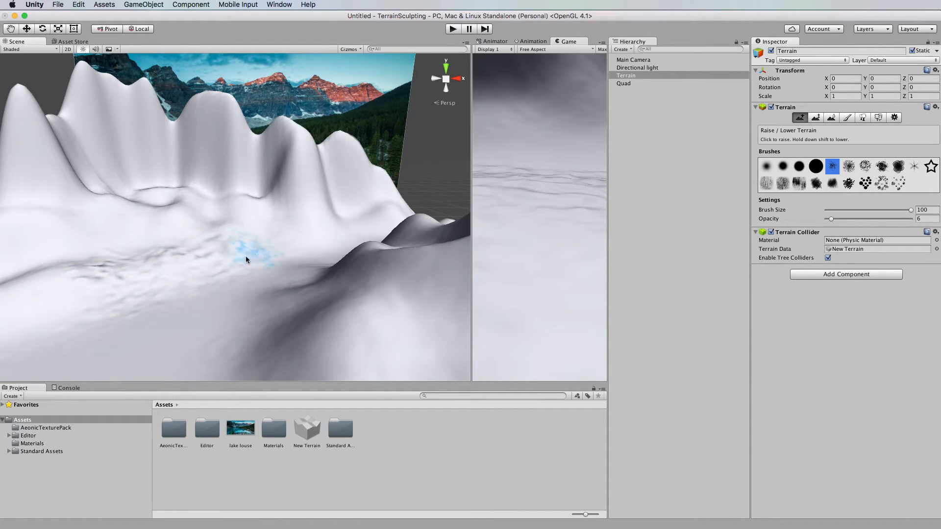
{"action": "scroll", "coordinate": [166, 289], "scroll_direction": "up", "scroll_amount": 5}
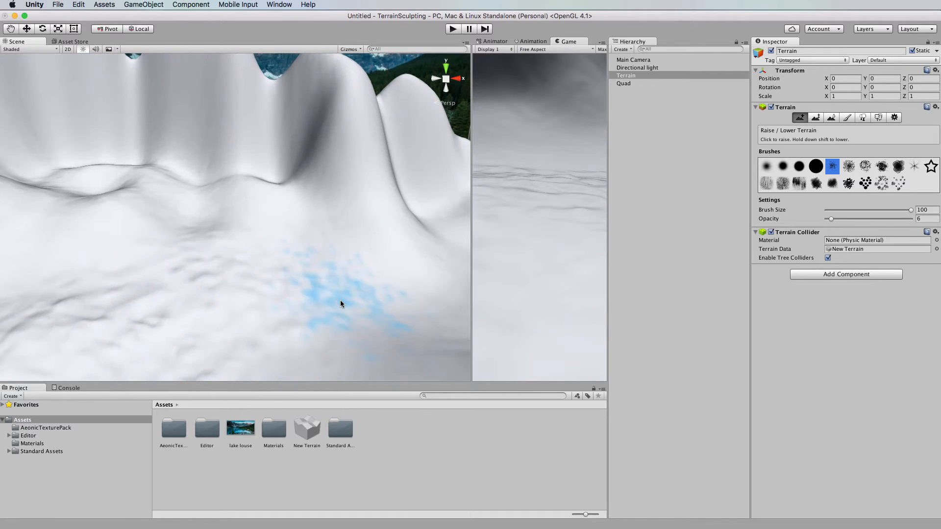
Smooth the roughened valley floor with a soft round brush, increasing the Smooth Height opacity to 61.
{"action": "scroll", "coordinate": [340, 300], "scroll_direction": "down", "scroll_amount": 3}
{"action": "left_click", "coordinate": [831, 118]}
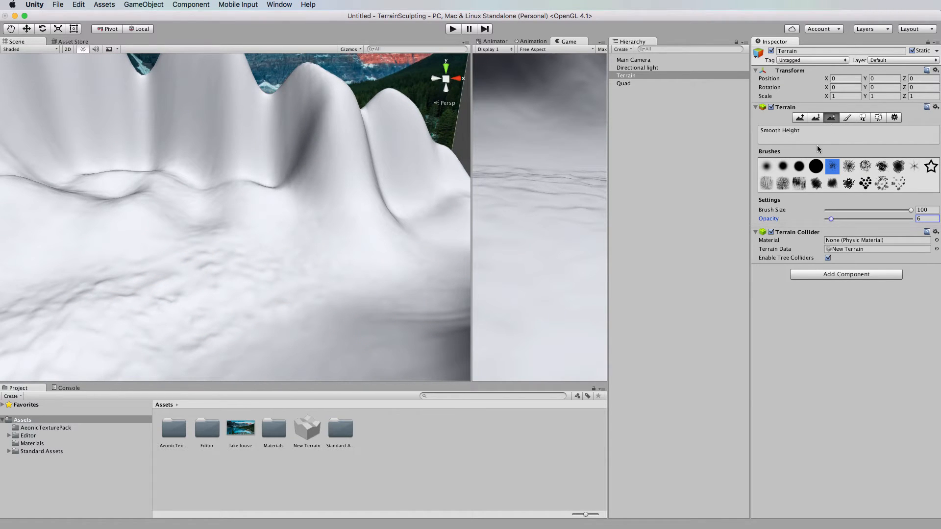
{"action": "left_click", "coordinate": [782, 166]}
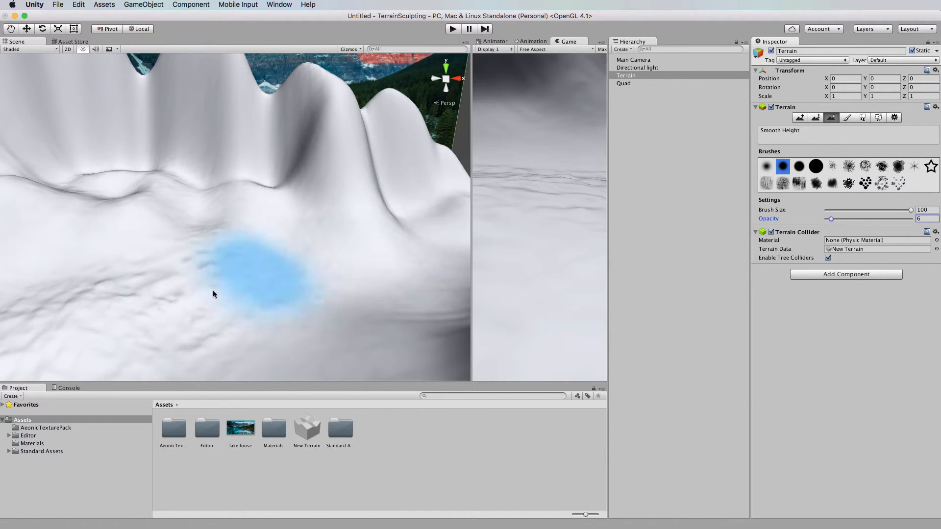
{"action": "mouse_move", "coordinate": [212, 291]}
{"action": "left_mouse_down"}
{"action": "mouse_move", "coordinate": [212, 272]}
{"action": "mouse_move", "coordinate": [230, 260]}
{"action": "mouse_move", "coordinate": [175, 293]}
{"action": "left_mouse_up"}
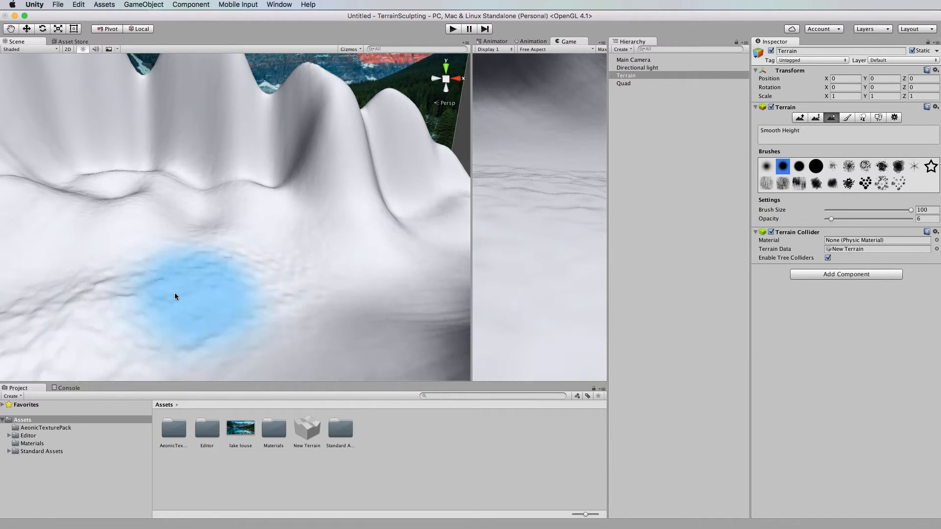
{"action": "left_click_drag", "start_coordinate": [866, 222], "coordinate": [877, 219]}
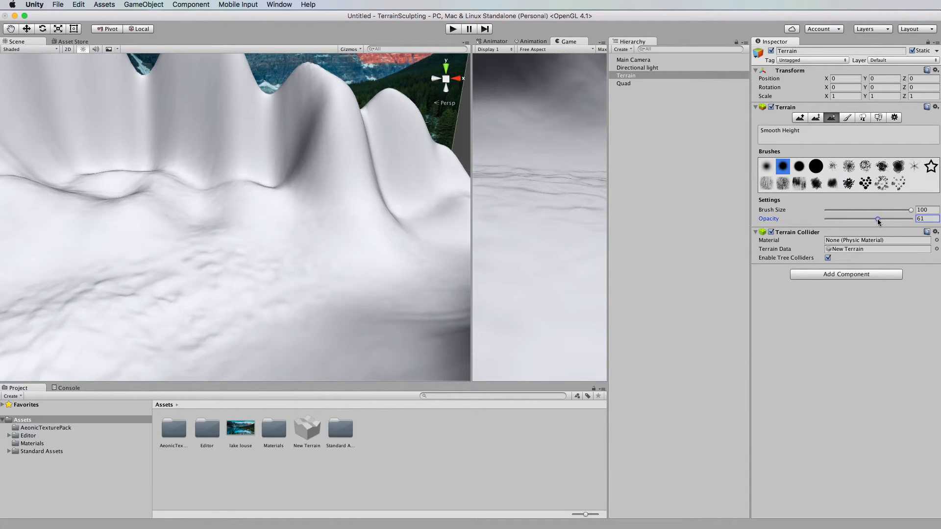
{"action": "mouse_move", "coordinate": [204, 293]}
{"action": "left_mouse_down"}
{"action": "mouse_move", "coordinate": [257, 269]}
{"action": "mouse_move", "coordinate": [206, 262]}
{"action": "mouse_move", "coordinate": [98, 320]}
{"action": "left_mouse_up"}
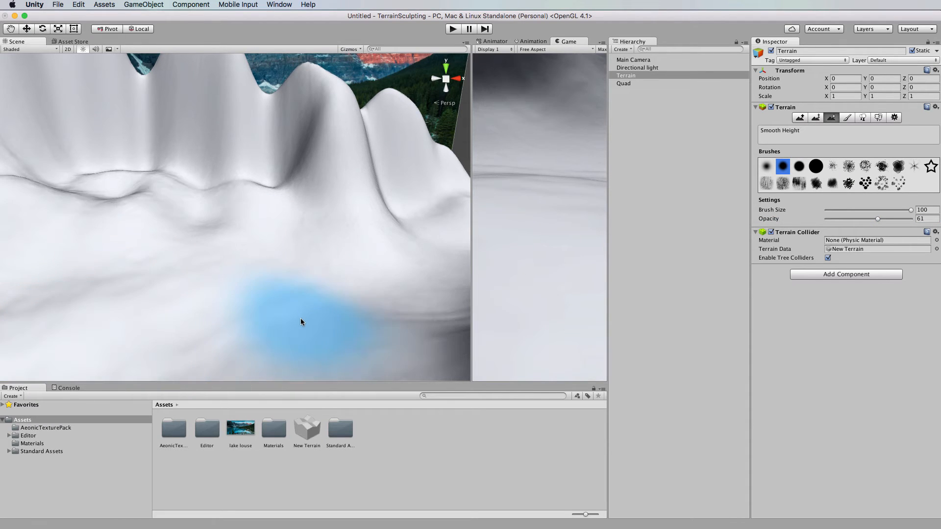
{"action": "scroll", "coordinate": [300, 318], "scroll_direction": "down", "scroll_amount": 5}
{"action": "mouse_move", "coordinate": [157, 294]}
{"action": "left_mouse_down"}
{"action": "mouse_move", "coordinate": [80, 269]}
{"action": "mouse_move", "coordinate": [103, 298]}
{"action": "mouse_move", "coordinate": [229, 270]}
{"action": "left_mouse_up"}
{"action": "scroll", "coordinate": [228, 269], "scroll_direction": "down", "scroll_amount": 10}
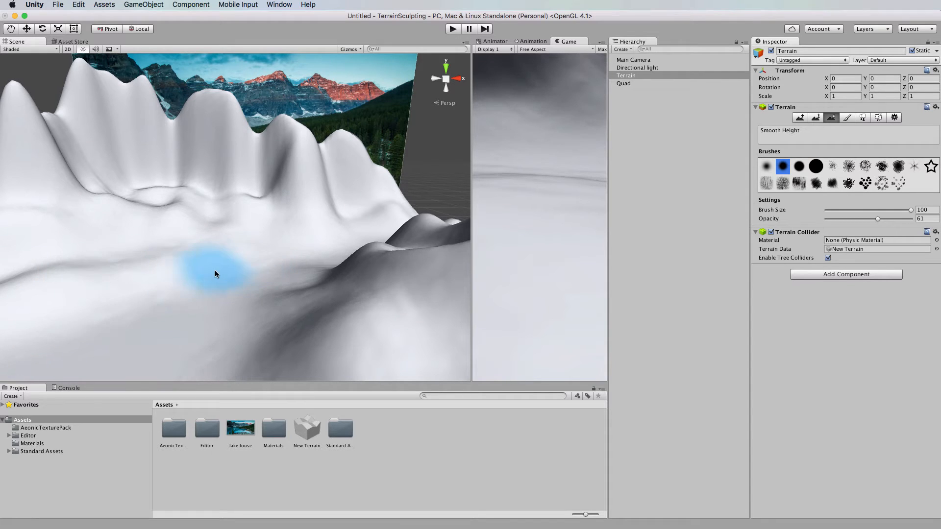
{"action": "scroll", "coordinate": [198, 241], "scroll_direction": "up", "scroll_amount": 10}
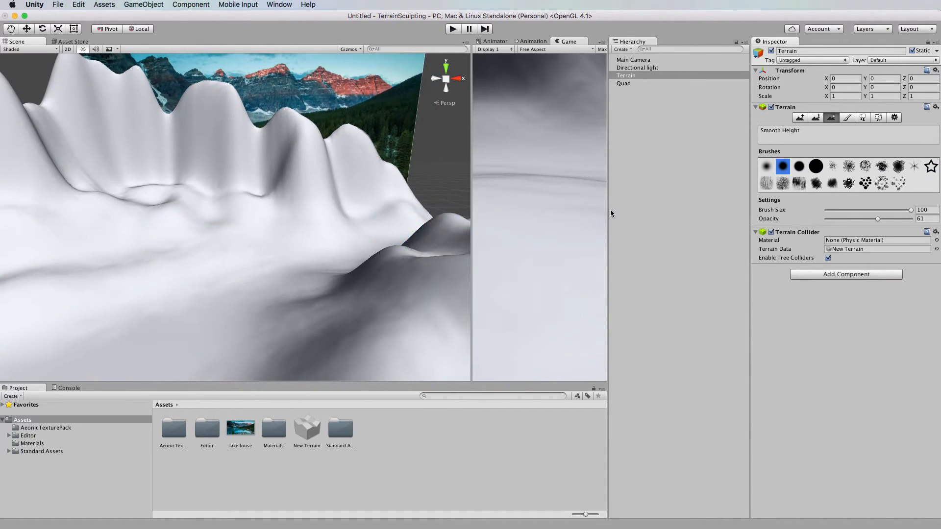
Raise rocky detail over the faces of the far mountain ridge with the speckled brush at opacity 61.
{"action": "left_click", "coordinate": [799, 117]}
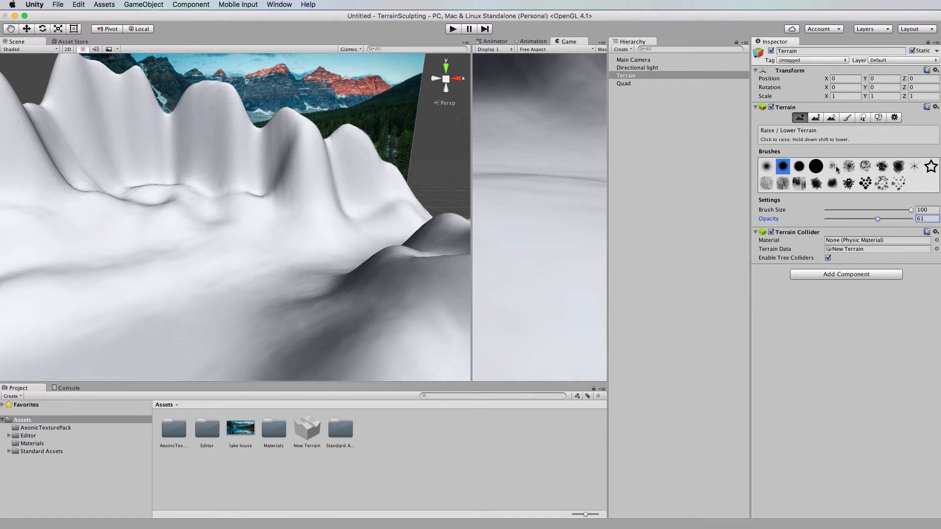
{"action": "left_click", "coordinate": [833, 167]}
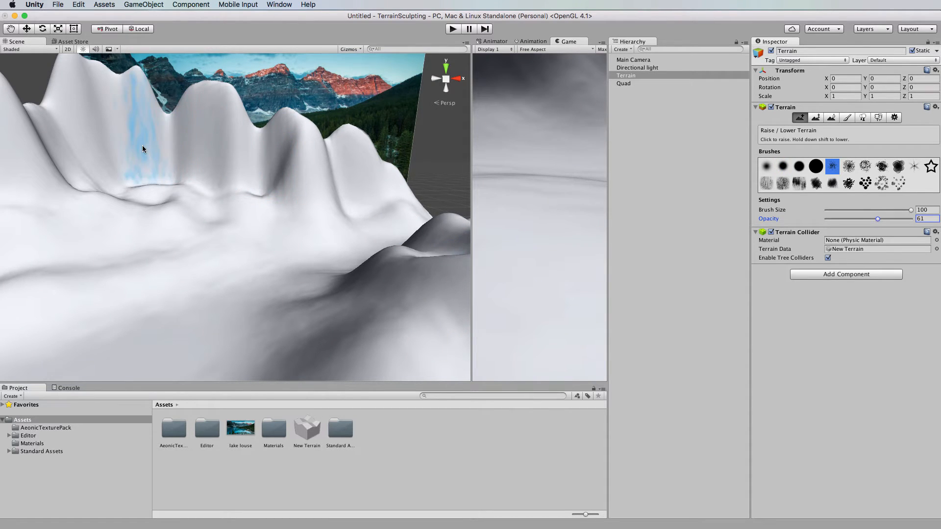
{"action": "mouse_move", "coordinate": [140, 146]}
{"action": "left_mouse_down"}
{"action": "mouse_move", "coordinate": [104, 152]}
{"action": "mouse_move", "coordinate": [291, 164]}
{"action": "mouse_move", "coordinate": [372, 183]}
{"action": "left_mouse_up"}
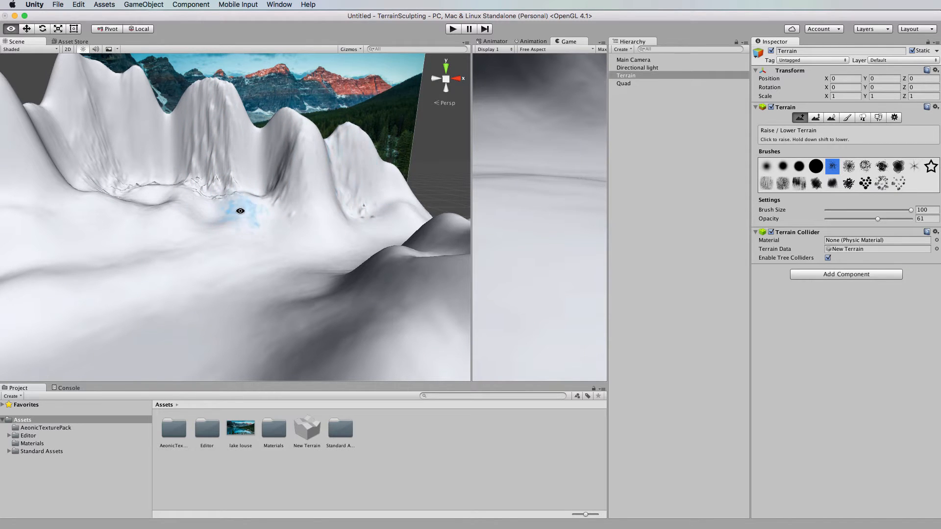
{"action": "left_click_drag", "start_coordinate": [240, 210], "coordinate": [248, 286], "text": "alt"}
{"action": "left_click_drag", "start_coordinate": [276, 219], "coordinate": [75, 184], "text": "alt"}
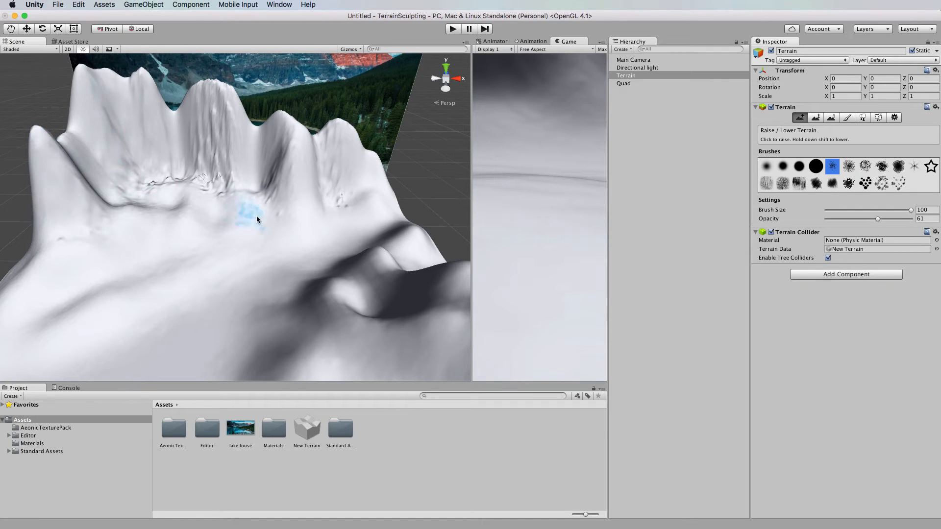
Extend the rocky detail to the left peak's foot and the right-hand peaks of the far ridge, checking the terrain from several angles.
{"action": "left_click_drag", "start_coordinate": [263, 225], "coordinate": [255, 141], "text": "alt"}
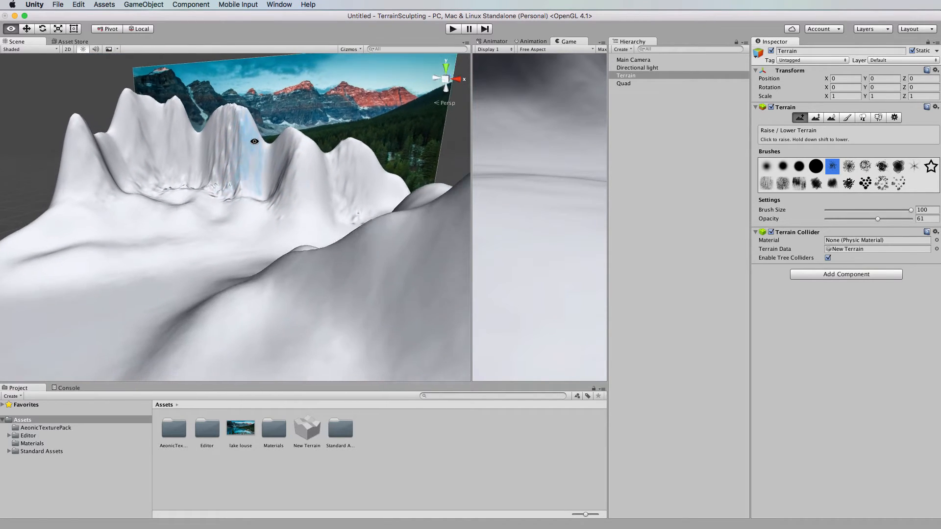
{"action": "scroll", "coordinate": [374, 280], "scroll_direction": "down", "scroll_amount": 5}
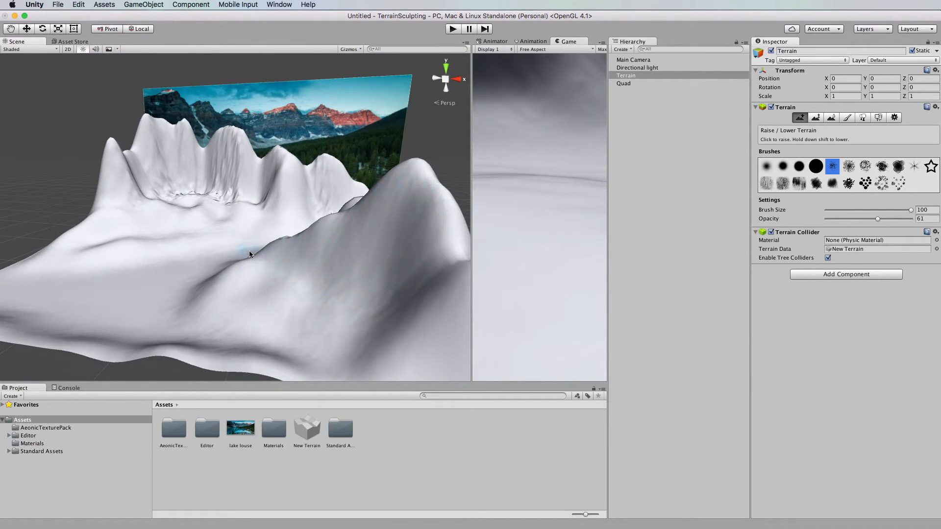
{"action": "left_click_drag", "start_coordinate": [218, 210], "coordinate": [234, 269], "text": "alt"}
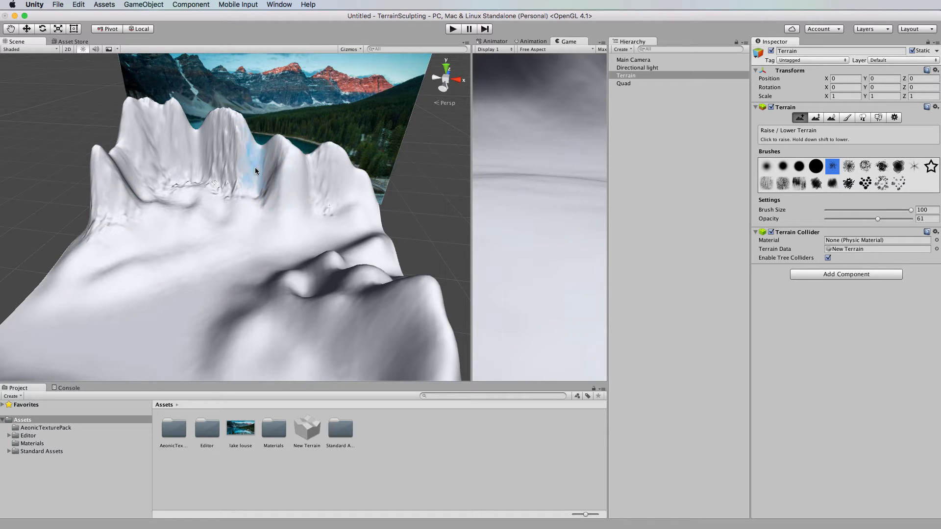
{"action": "mouse_move", "coordinate": [343, 175]}
{"action": "left_mouse_down"}
{"action": "mouse_move", "coordinate": [351, 186]}
{"action": "mouse_move", "coordinate": [299, 177]}
{"action": "left_mouse_up"}
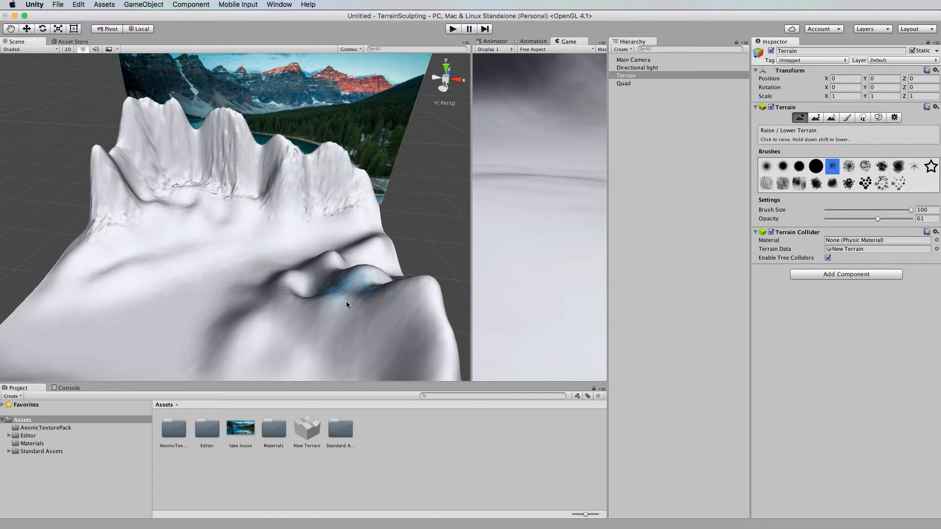
{"action": "mouse_move", "coordinate": [347, 301]}
{"action": "left_mouse_down", "text": "alt"}
{"action": "mouse_move", "coordinate": [406, 211]}
{"action": "mouse_move", "coordinate": [462, 238]}
{"action": "mouse_move", "coordinate": [380, 250]}
{"action": "mouse_move", "coordinate": [392, 257]}
{"action": "mouse_move", "coordinate": [416, 244]}
{"action": "left_mouse_up", "text": "alt"}
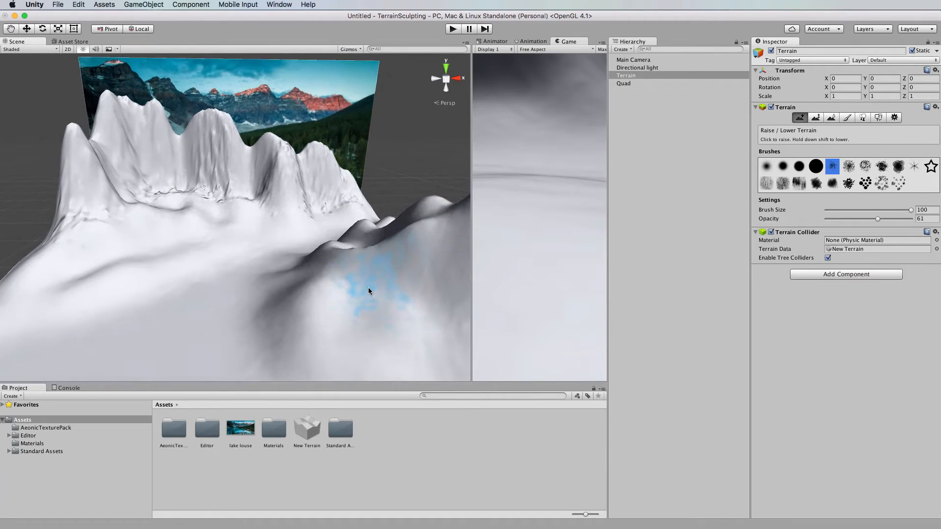
{"action": "mouse_move", "coordinate": [367, 287]}
{"action": "left_mouse_down", "text": "alt"}
{"action": "mouse_move", "coordinate": [278, 275]}
{"action": "mouse_move", "coordinate": [384, 291]}
{"action": "left_mouse_up", "text": "alt"}
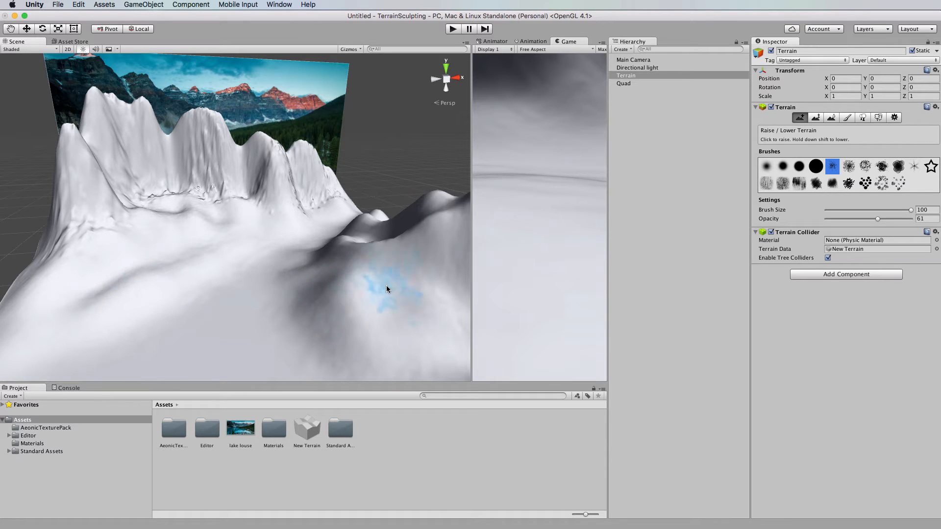
{"action": "key", "text": "alt"}
{"action": "left_click_drag", "start_coordinate": [399, 293], "coordinate": [326, 292], "text": "alt"}
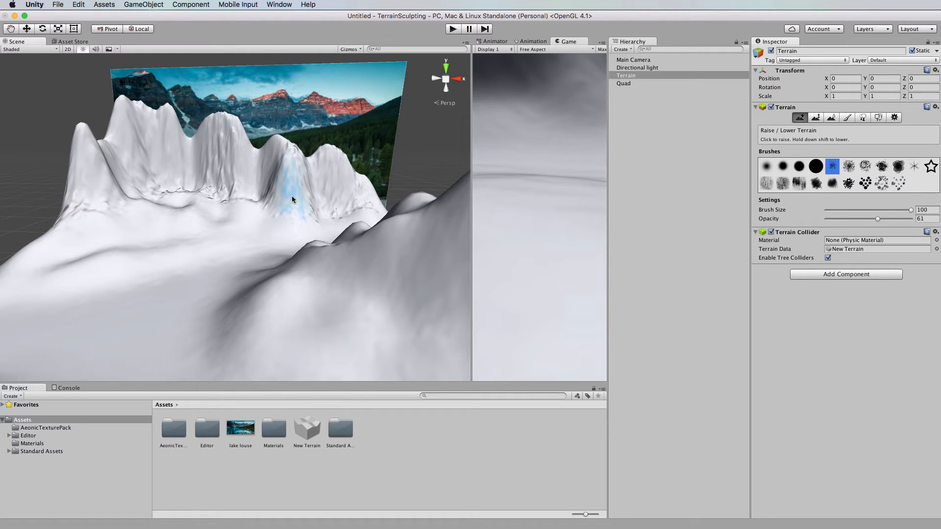
{"action": "scroll", "coordinate": [315, 200], "scroll_direction": "down", "scroll_amount": 4}
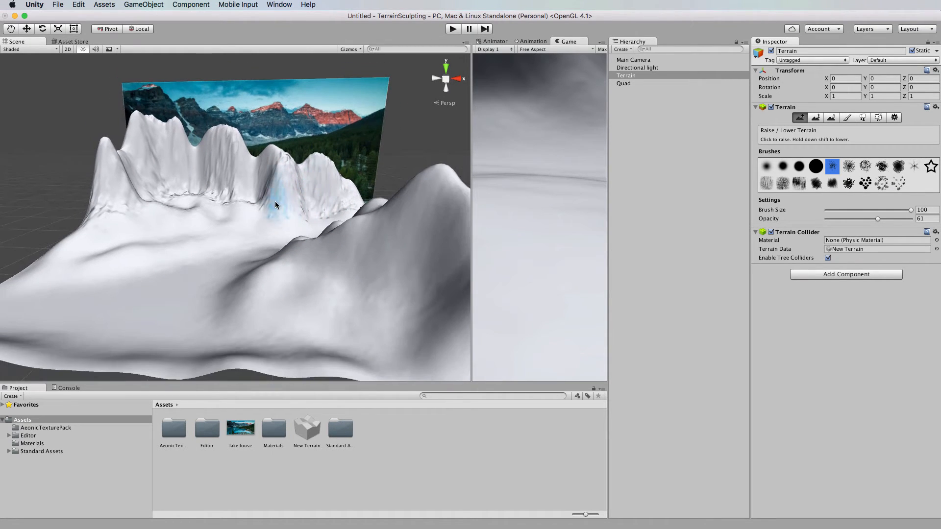
{"action": "left_click_drag", "start_coordinate": [276, 204], "coordinate": [310, 227], "text": "alt"}
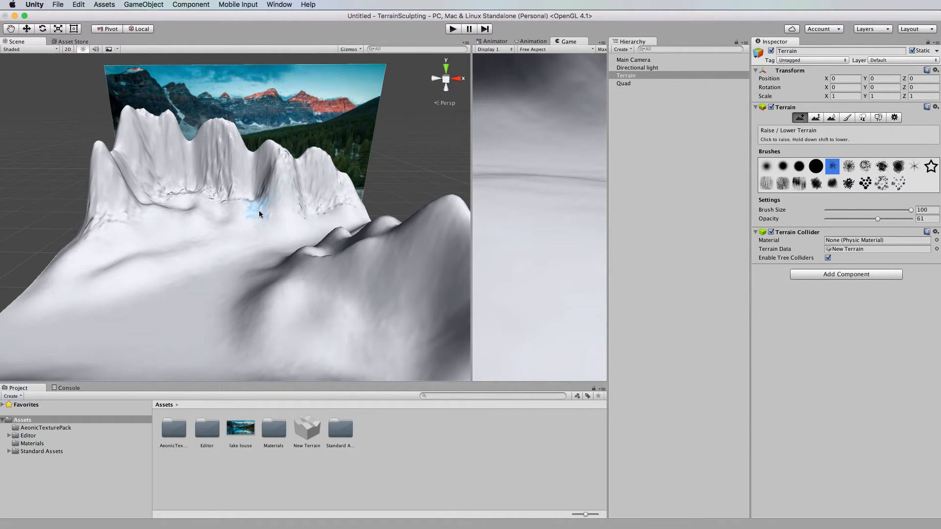
Start adding a new terrain texture in Paint Texture mode and open the texture selection for its albedo map.
{"action": "left_click", "coordinate": [848, 118]}
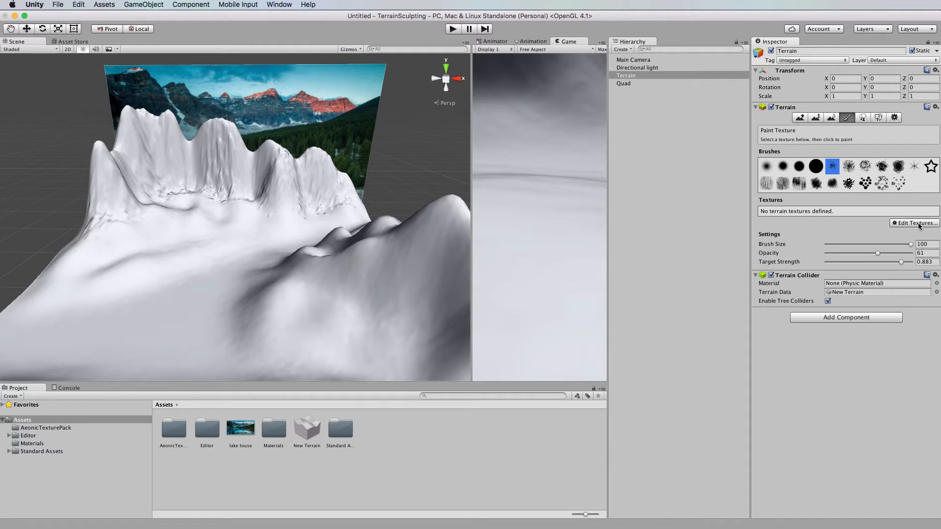
{"action": "left_click", "coordinate": [908, 224]}
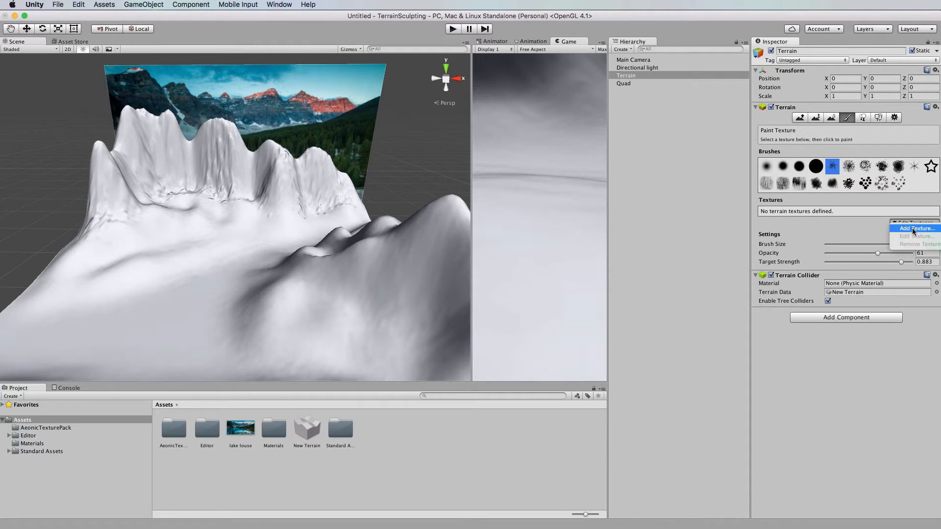
{"action": "left_click", "coordinate": [924, 229]}
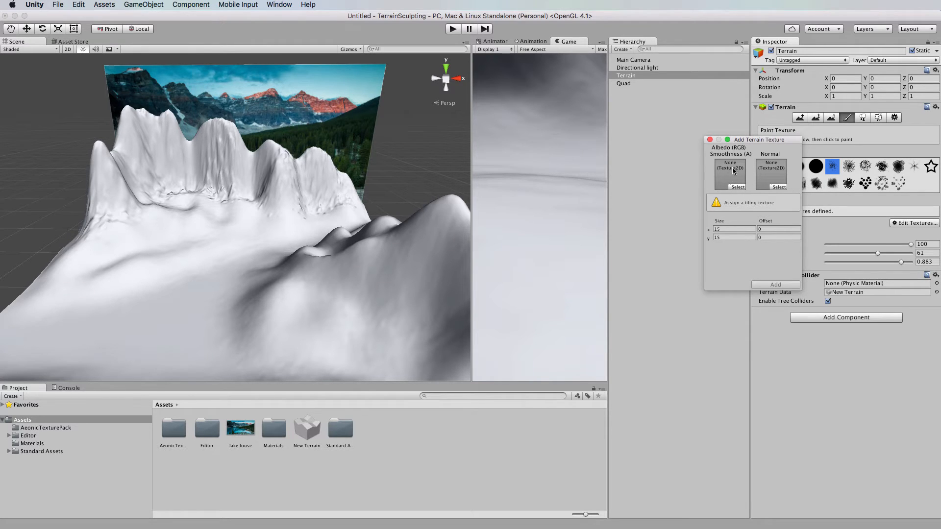
{"action": "left_click", "coordinate": [737, 187]}
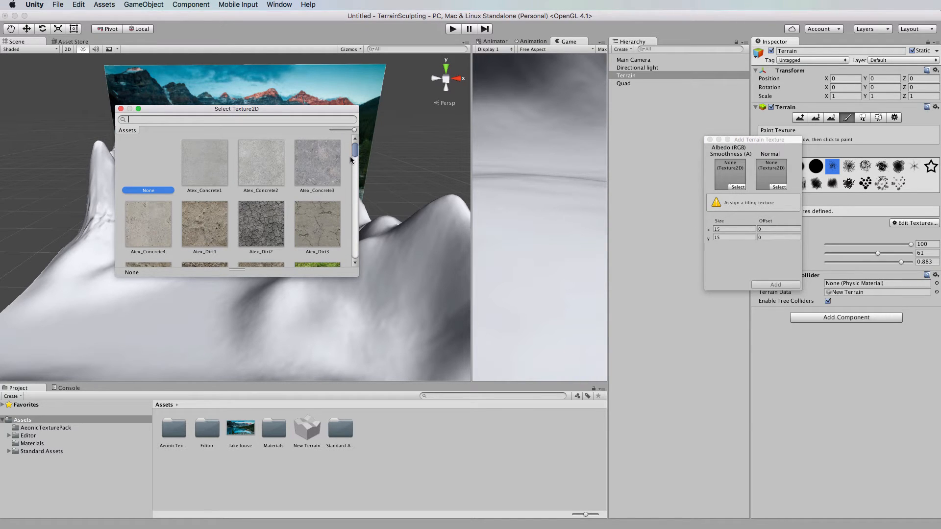
{"action": "left_click_drag", "start_coordinate": [299, 107], "coordinate": [553, 121]}
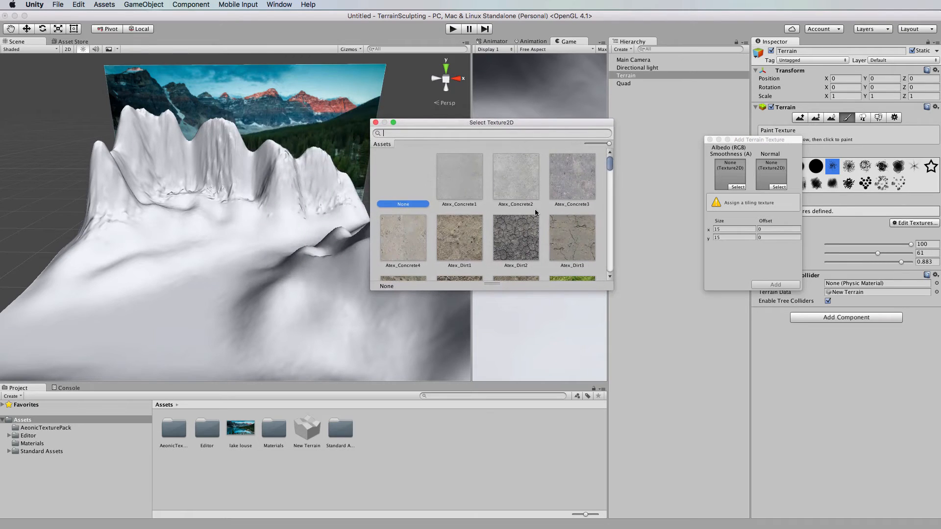
Assign Atex_Rock17 as the albedo of the new terrain texture and try to add it to the terrain.
{"action": "scroll", "coordinate": [538, 213], "scroll_direction": "down", "scroll_amount": 5}
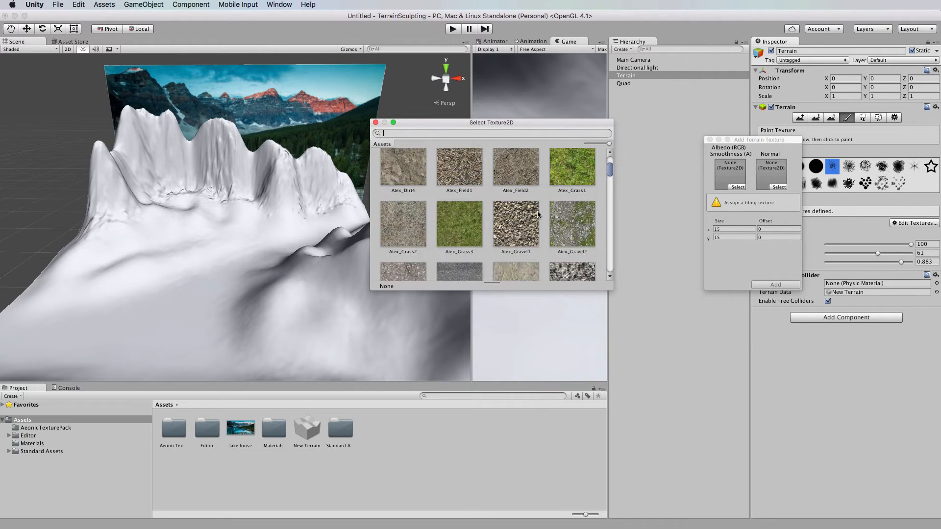
{"action": "scroll", "coordinate": [538, 213], "scroll_direction": "down", "scroll_amount": 2}
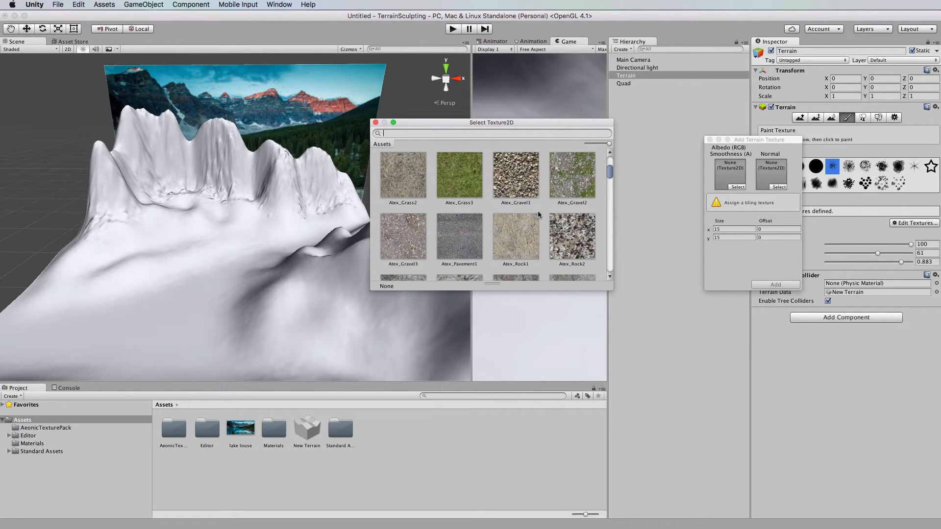
{"action": "scroll", "coordinate": [537, 213], "scroll_direction": "down", "scroll_amount": 3}
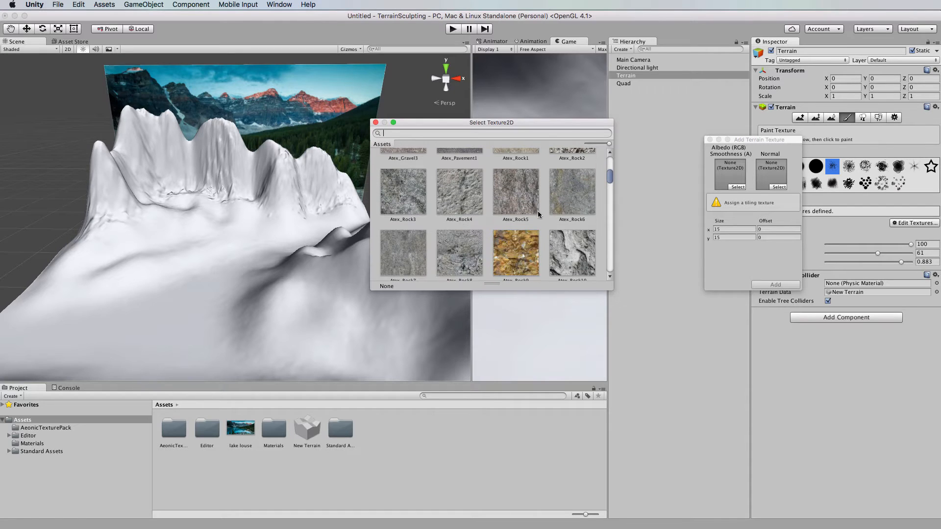
{"action": "scroll", "coordinate": [537, 213], "scroll_direction": "down", "scroll_amount": 2}
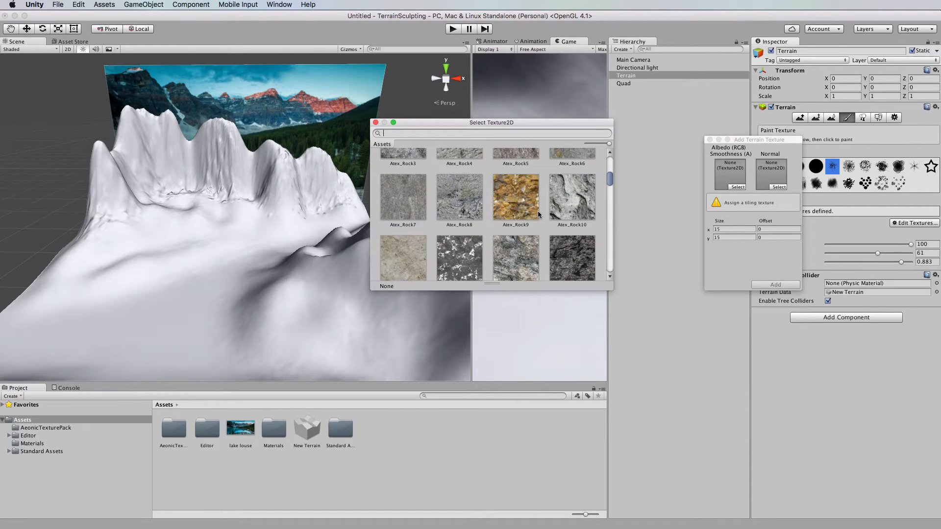
{"action": "scroll", "coordinate": [538, 214], "scroll_direction": "down", "scroll_amount": 2}
{"action": "scroll", "coordinate": [538, 213], "scroll_direction": "down", "scroll_amount": 1}
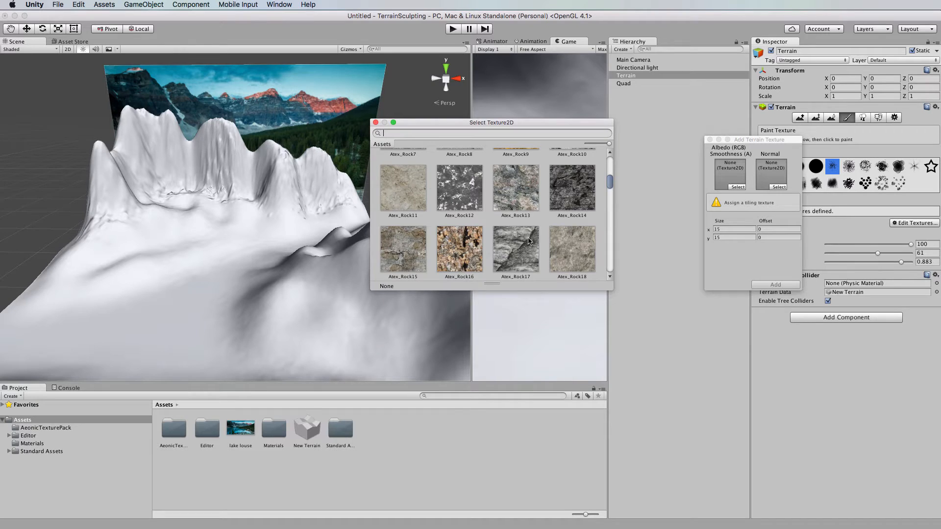
{"action": "scroll", "coordinate": [528, 242], "scroll_direction": "down", "scroll_amount": 3}
{"action": "scroll", "coordinate": [525, 244], "scroll_direction": "up", "scroll_amount": 3}
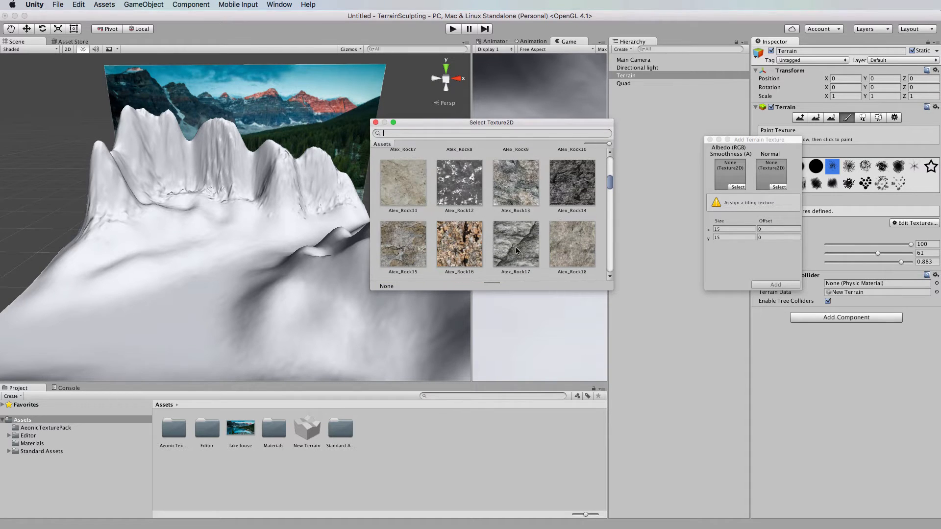
{"action": "left_click", "coordinate": [518, 249]}
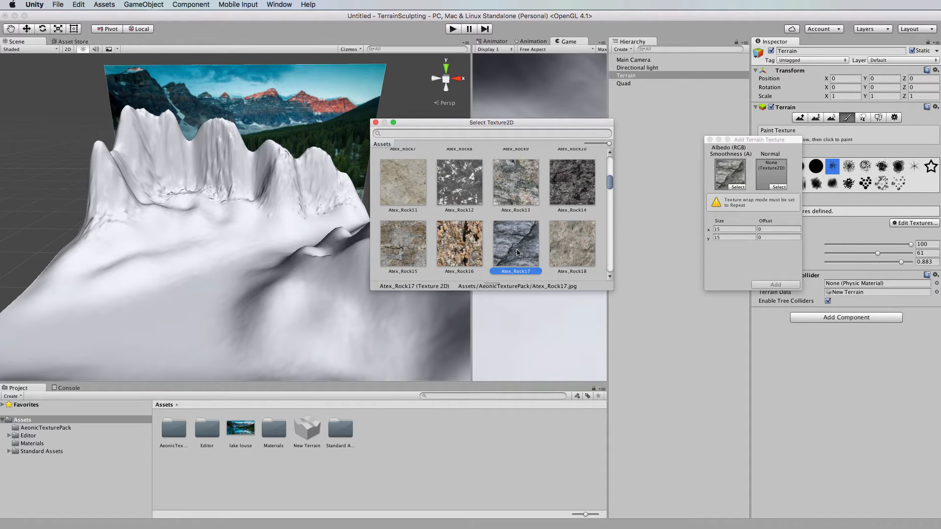
{"action": "double_click", "coordinate": [511, 245]}
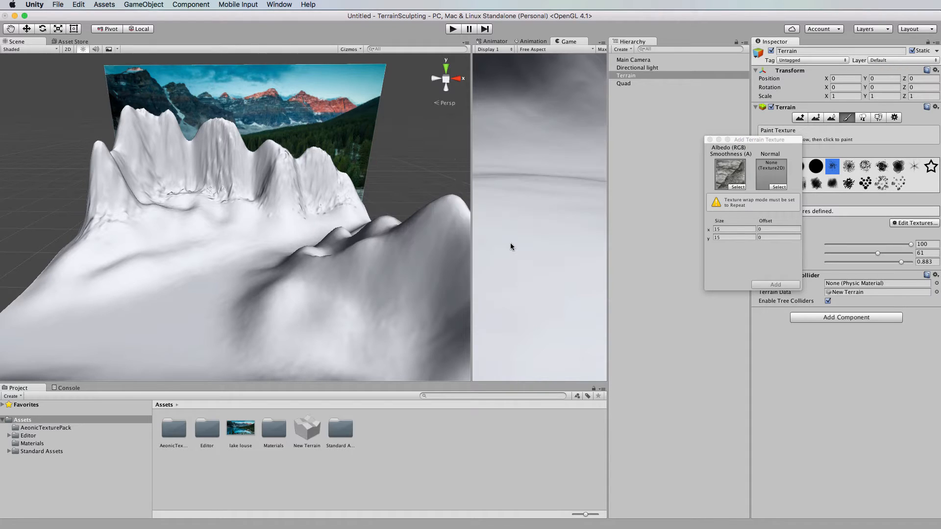
{"action": "left_click", "coordinate": [783, 282]}
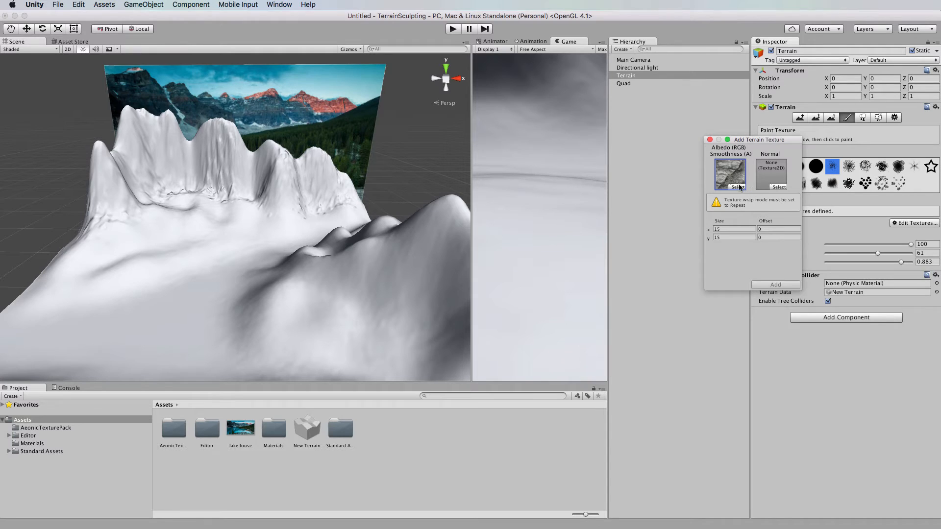
Open the AeonicTexturePack folder in the project assets and select all of its textures.
{"action": "left_click_drag", "start_coordinate": [456, 321], "coordinate": [402, 364]}
{"action": "double_click", "coordinate": [175, 431]}
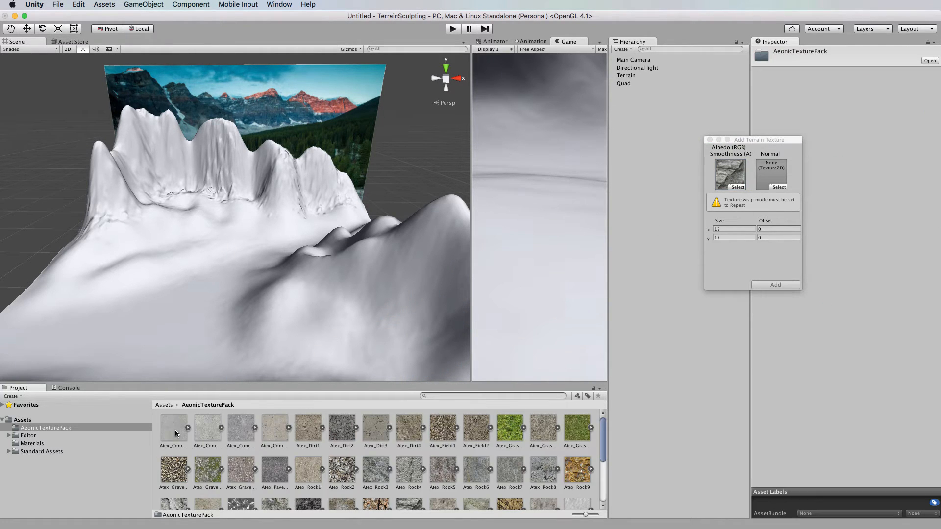
{"action": "left_click_drag", "start_coordinate": [314, 382], "coordinate": [315, 230]}
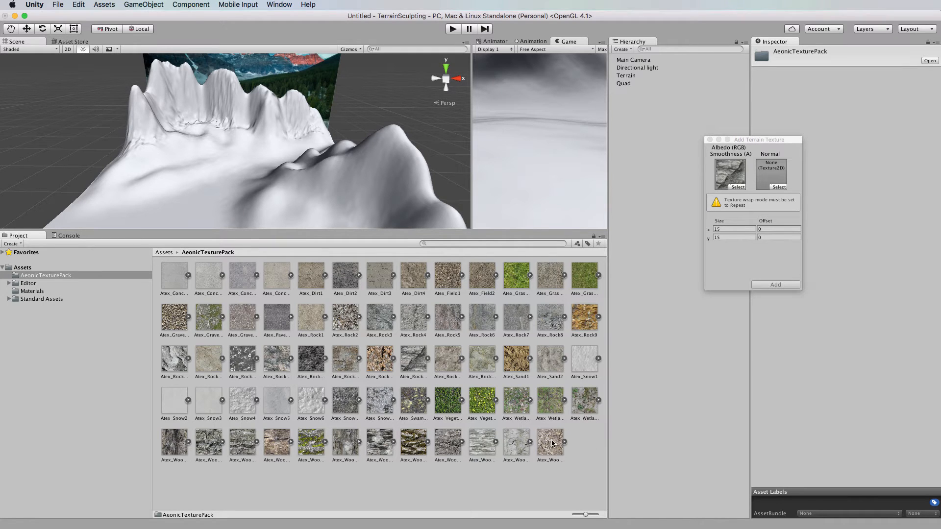
{"action": "left_click", "coordinate": [589, 478]}
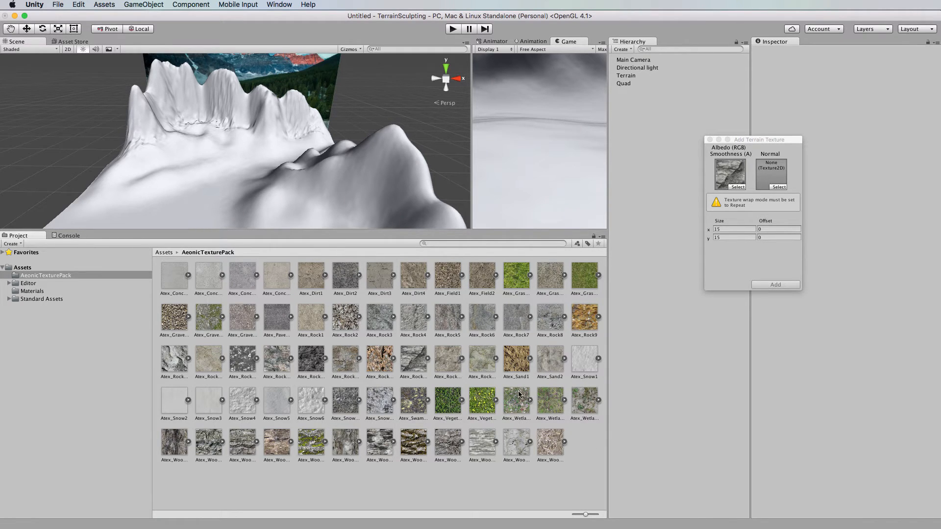
{"action": "left_click", "coordinate": [174, 279]}
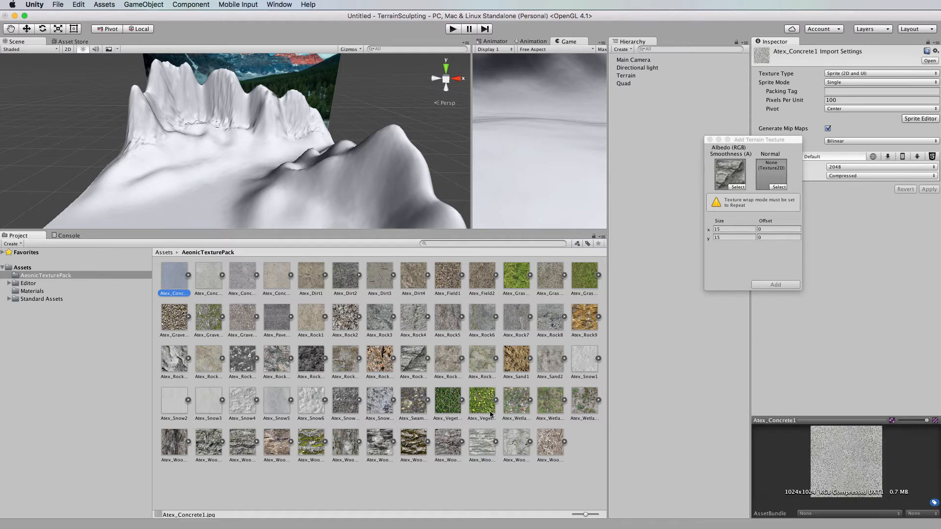
{"action": "left_click", "coordinate": [549, 439], "text": "shift"}
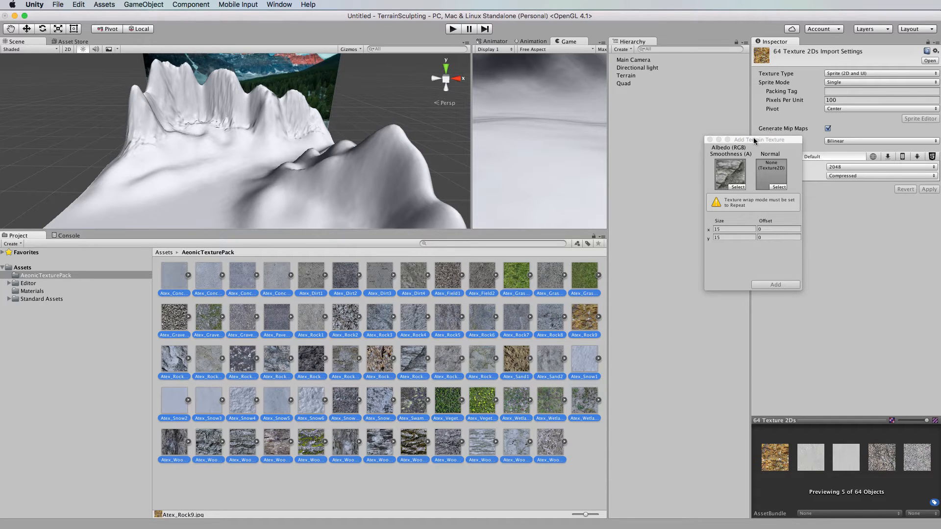
Change the selected textures' import settings to texture type Texture and wrap mode Repeat, and apply them.
{"action": "left_click_drag", "start_coordinate": [754, 141], "coordinate": [940, 138]}
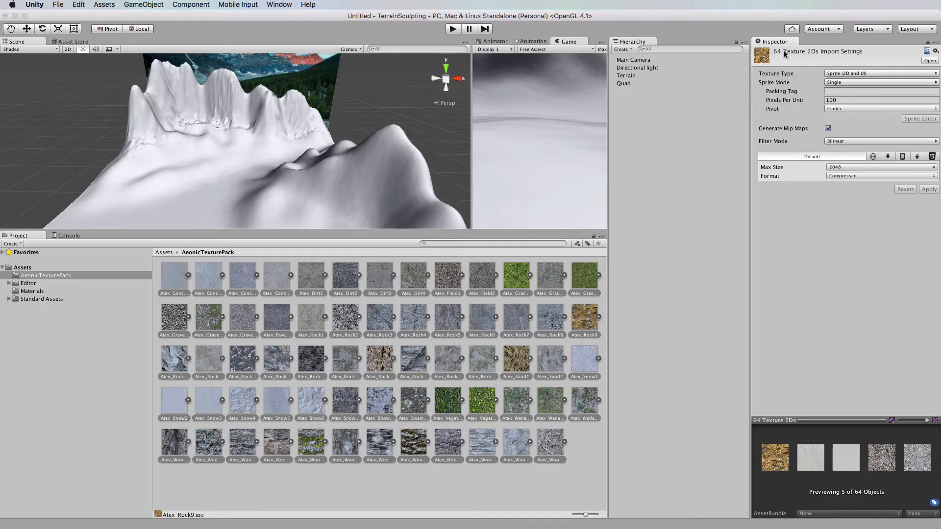
{"action": "left_click", "coordinate": [872, 73]}
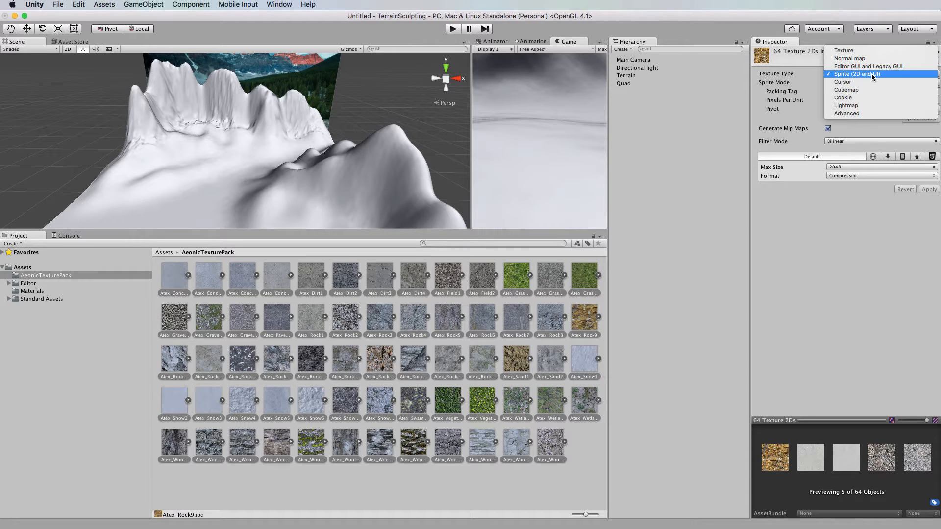
{"action": "left_click", "coordinate": [853, 51]}
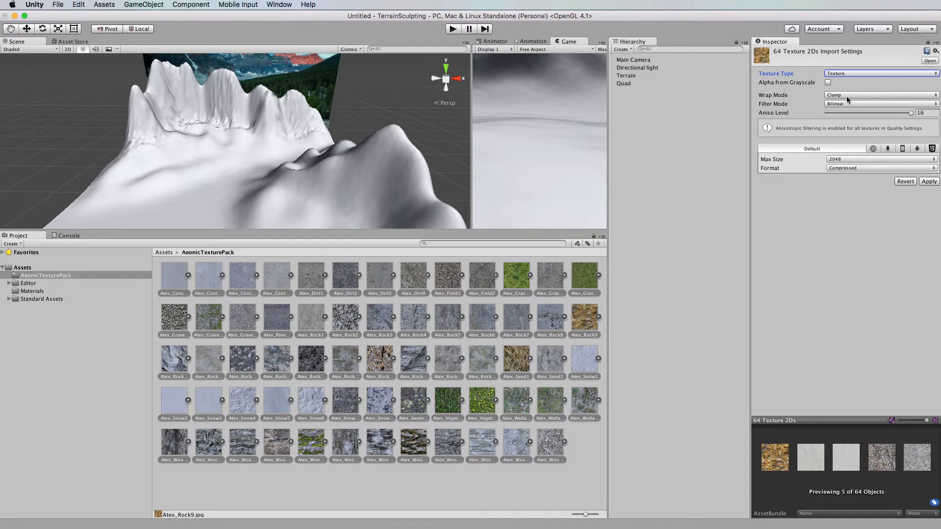
{"action": "left_click", "coordinate": [848, 96]}
{"action": "left_click", "coordinate": [856, 88]}
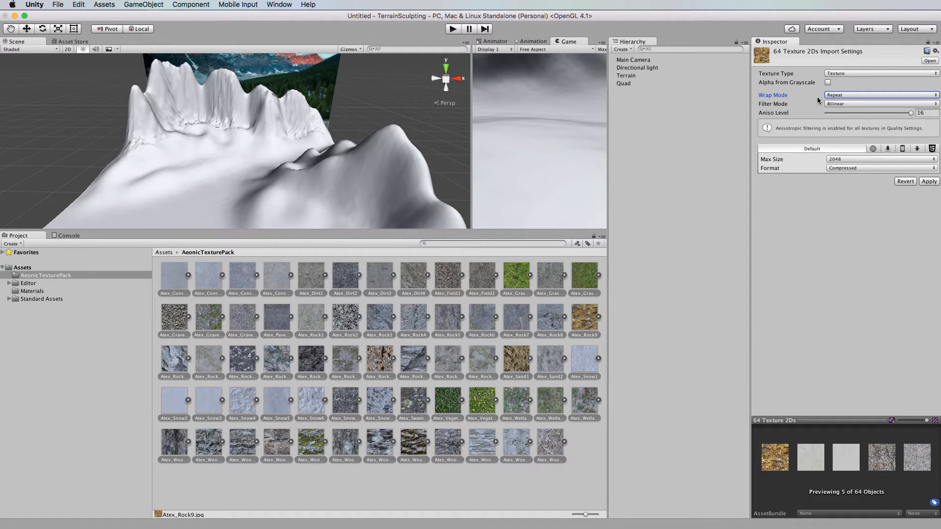
{"action": "left_click", "coordinate": [929, 181]}
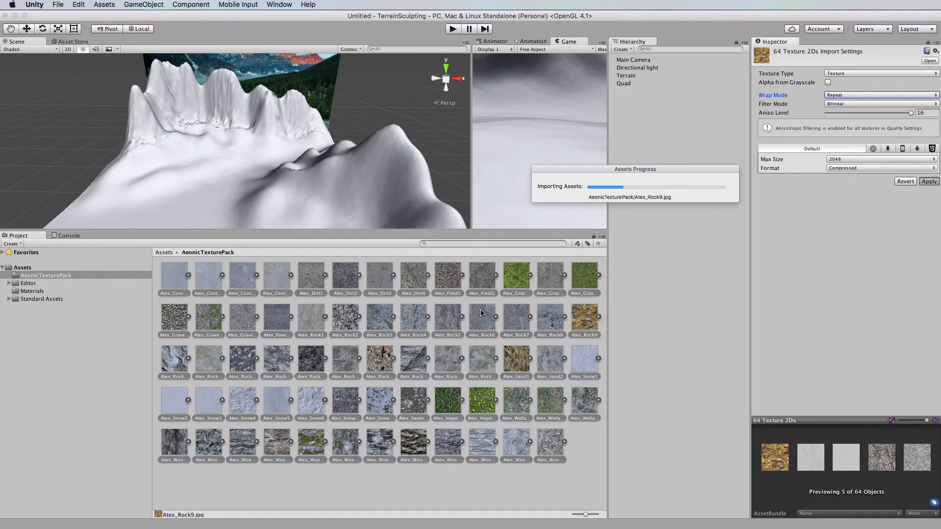
Reselect the Terrain and add the Atex_Rock17 texture to it as its base layer.
{"action": "left_click", "coordinate": [711, 274]}
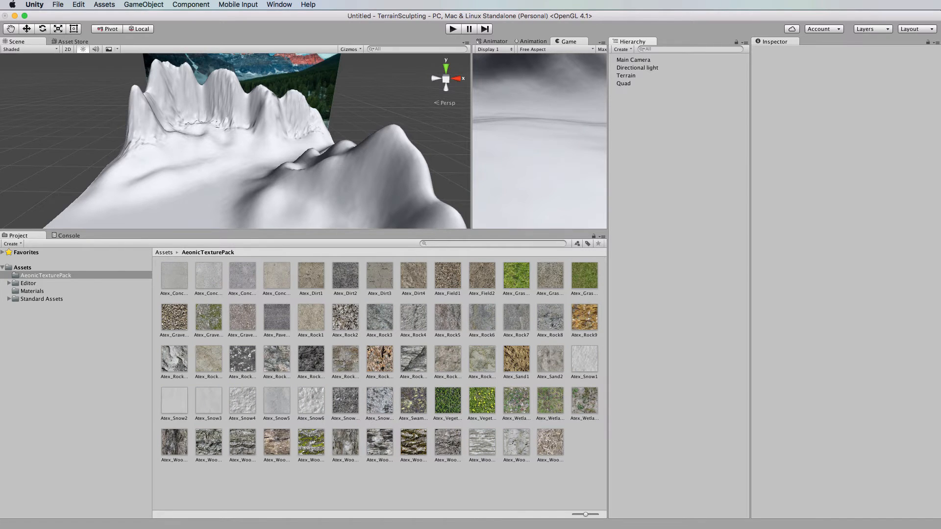
{"action": "left_click_drag", "start_coordinate": [940, 134], "coordinate": [679, 116]}
{"action": "left_click", "coordinate": [632, 75]}
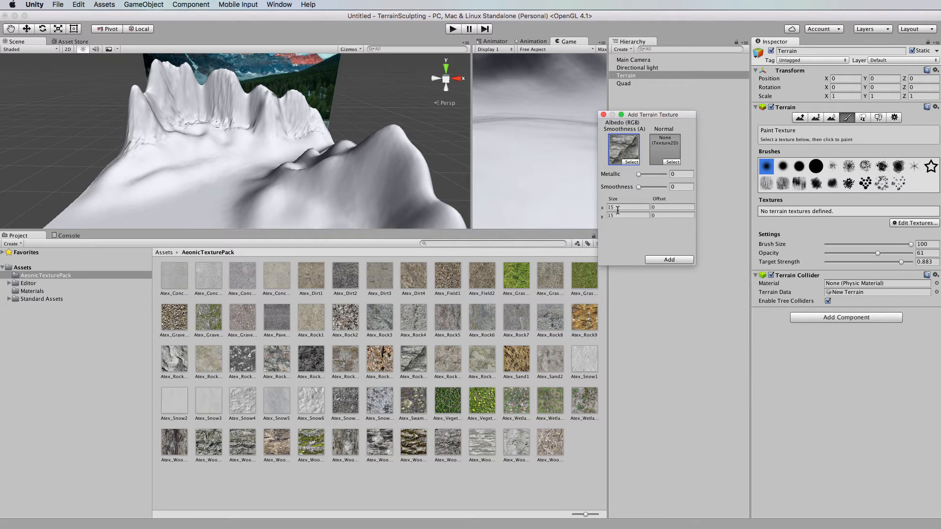
{"action": "left_click", "coordinate": [681, 259]}
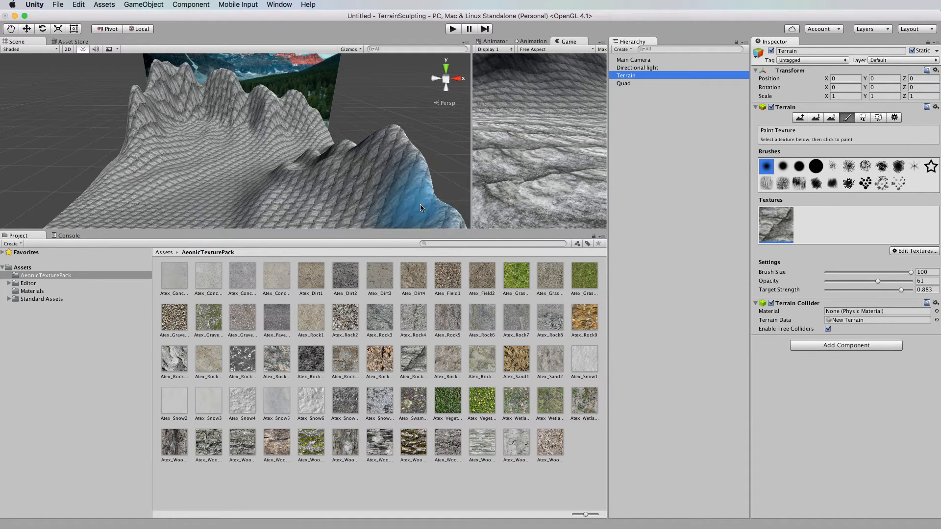
Examine the tiling of the rock texture on the terrain from close up and from far away.
{"action": "left_click_drag", "start_coordinate": [422, 229], "coordinate": [423, 387]}
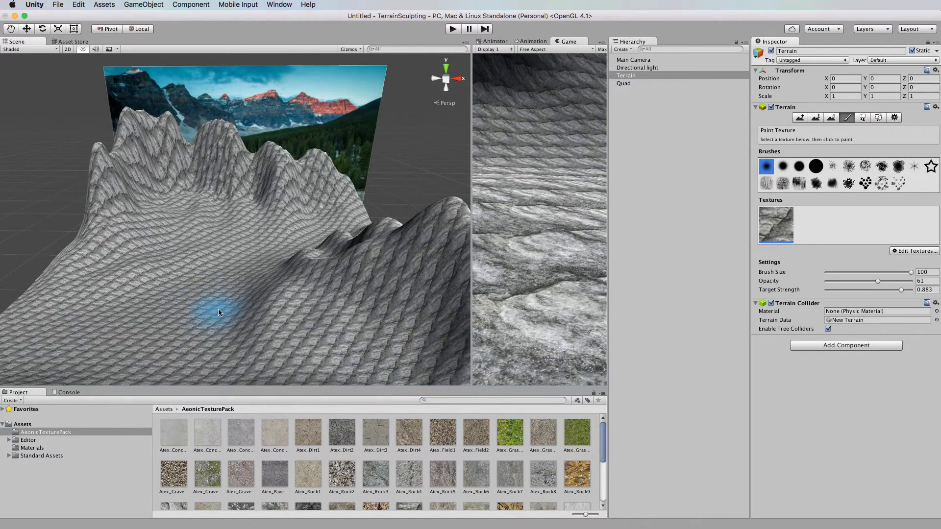
{"action": "scroll", "coordinate": [219, 312], "scroll_direction": "up", "scroll_amount": 10}
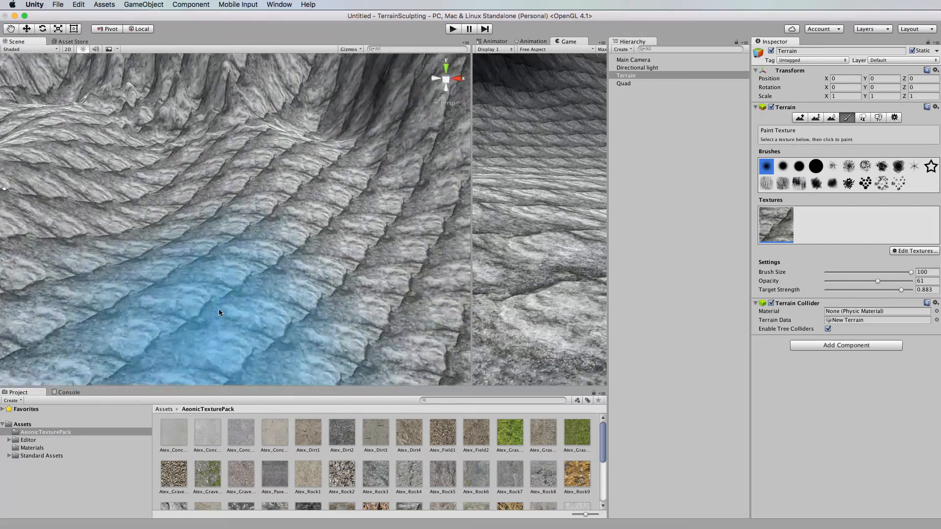
{"action": "scroll", "coordinate": [218, 310], "scroll_direction": "up", "scroll_amount": 10}
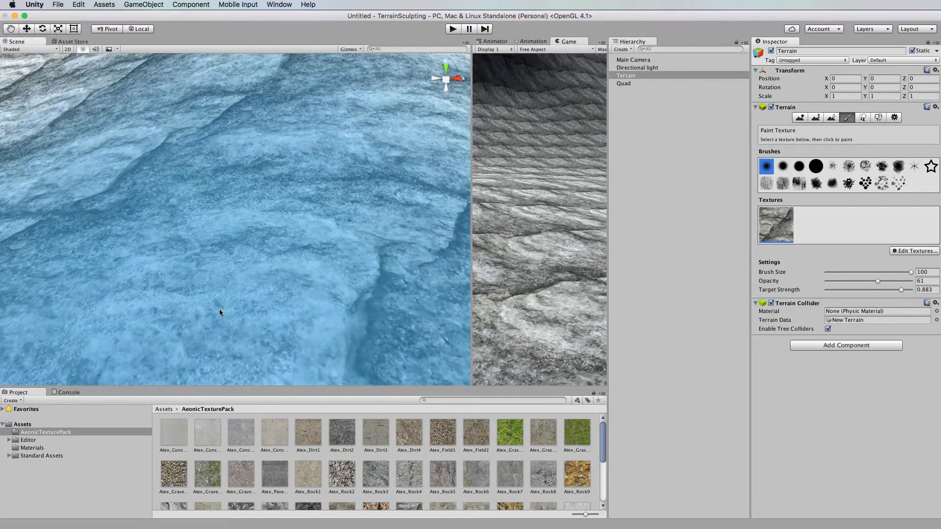
{"action": "scroll", "coordinate": [296, 257], "scroll_direction": "down", "scroll_amount": 10}
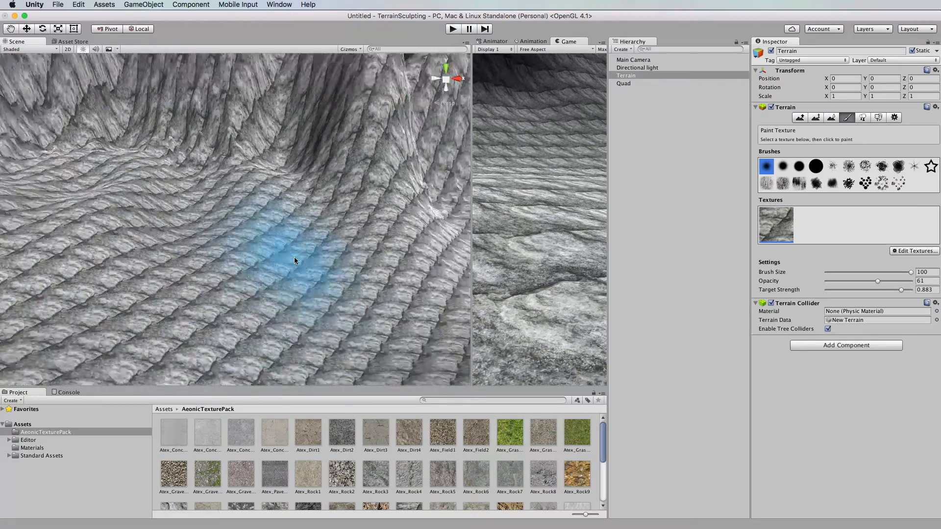
{"action": "scroll", "coordinate": [294, 260], "scroll_direction": "down", "scroll_amount": 10}
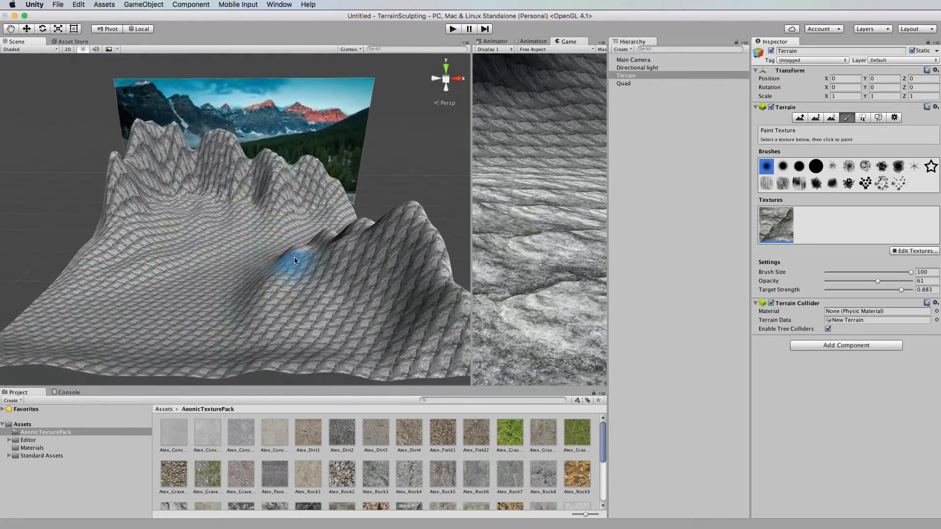
{"action": "scroll", "coordinate": [294, 260], "scroll_direction": "up", "scroll_amount": 5}
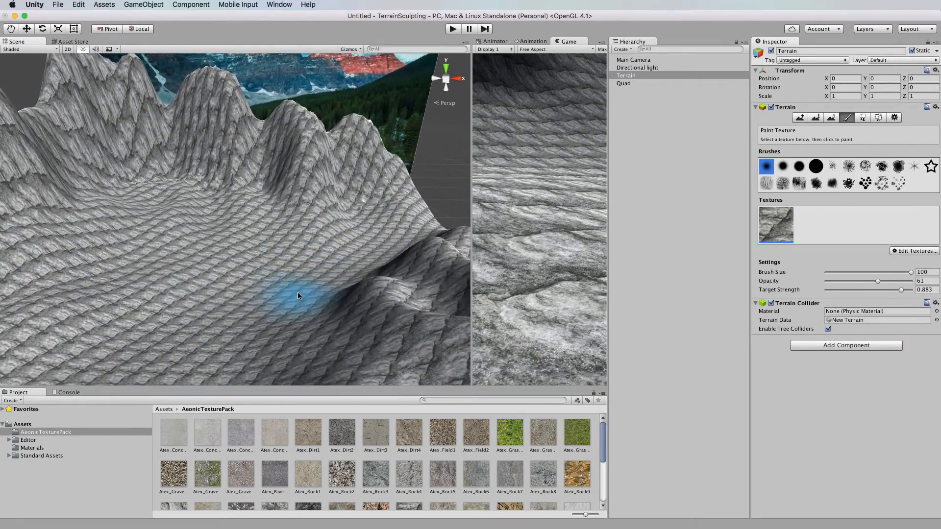
{"action": "scroll", "coordinate": [298, 294], "scroll_direction": "down", "scroll_amount": 10}
{"action": "scroll", "coordinate": [297, 293], "scroll_direction": "up", "scroll_amount": 15}
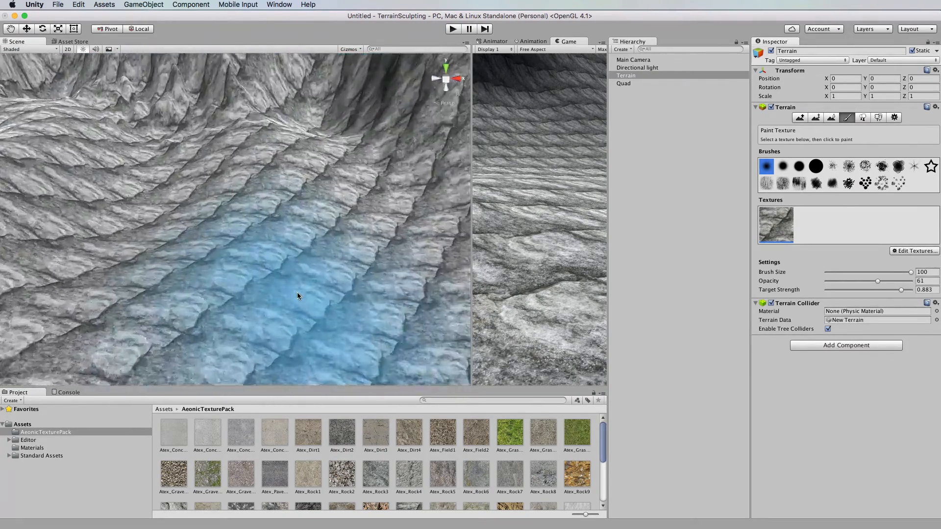
{"action": "scroll", "coordinate": [297, 292], "scroll_direction": "up", "scroll_amount": 10}
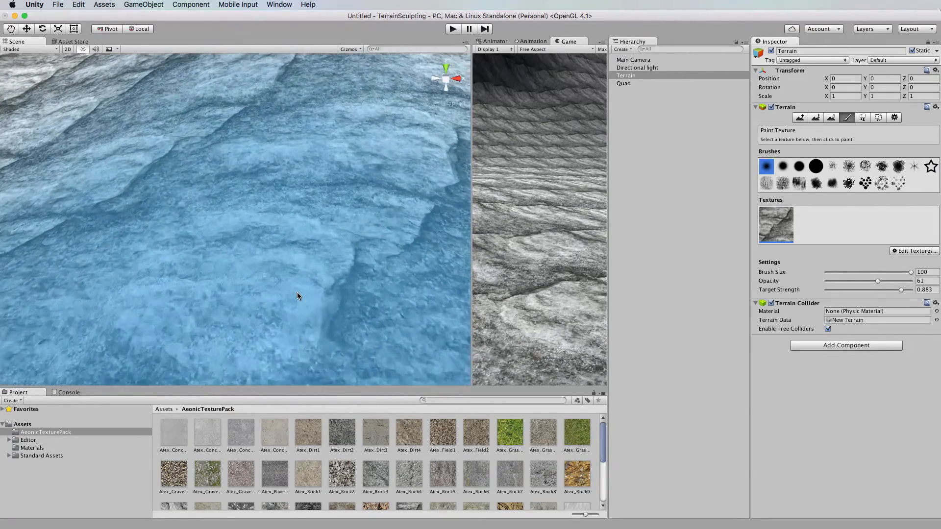
Inspect how the rock texture repeats and stretches on the ridge and the surrounding mountain slopes.
{"action": "scroll", "coordinate": [297, 293], "scroll_direction": "up", "scroll_amount": 5}
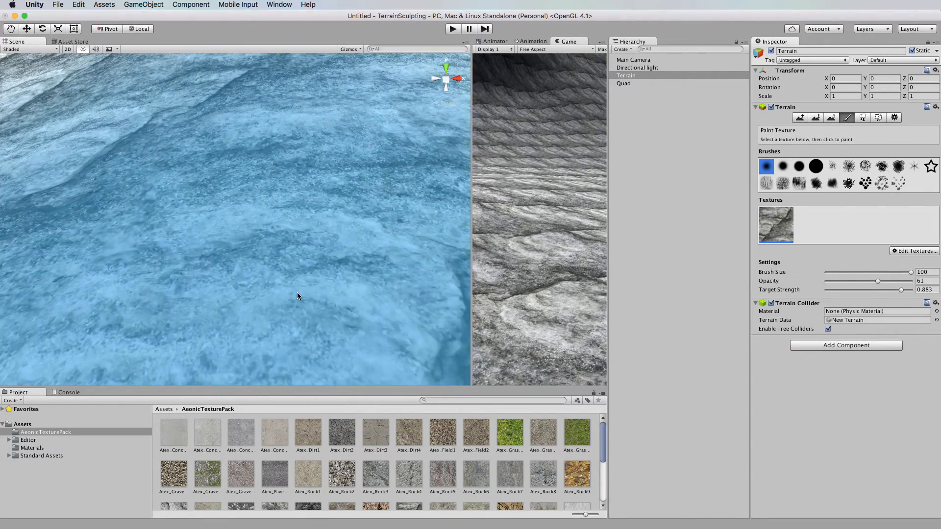
{"action": "scroll", "coordinate": [297, 292], "scroll_direction": "down", "scroll_amount": 10}
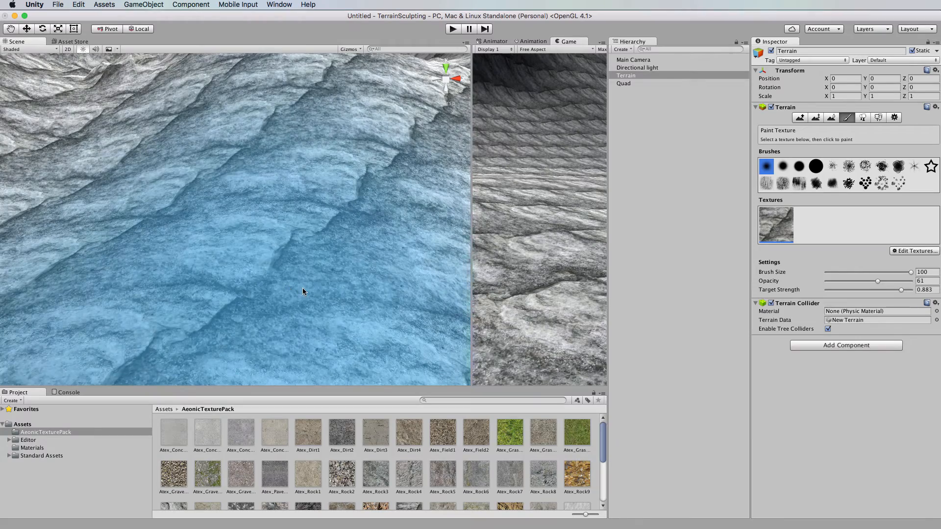
{"action": "left_click_drag", "start_coordinate": [302, 291], "coordinate": [288, 304], "text": "alt"}
{"action": "scroll", "coordinate": [288, 308], "scroll_direction": "up", "scroll_amount": 5}
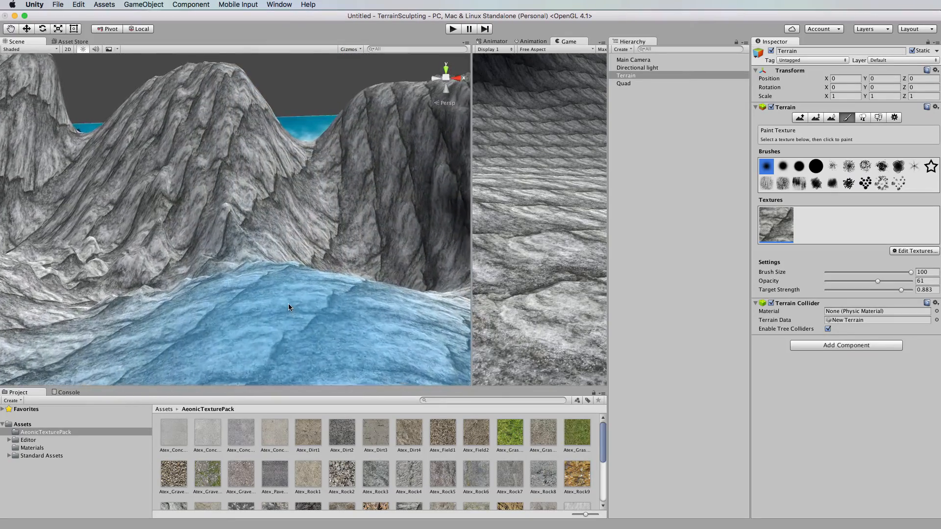
{"action": "scroll", "coordinate": [289, 307], "scroll_direction": "up", "scroll_amount": 10}
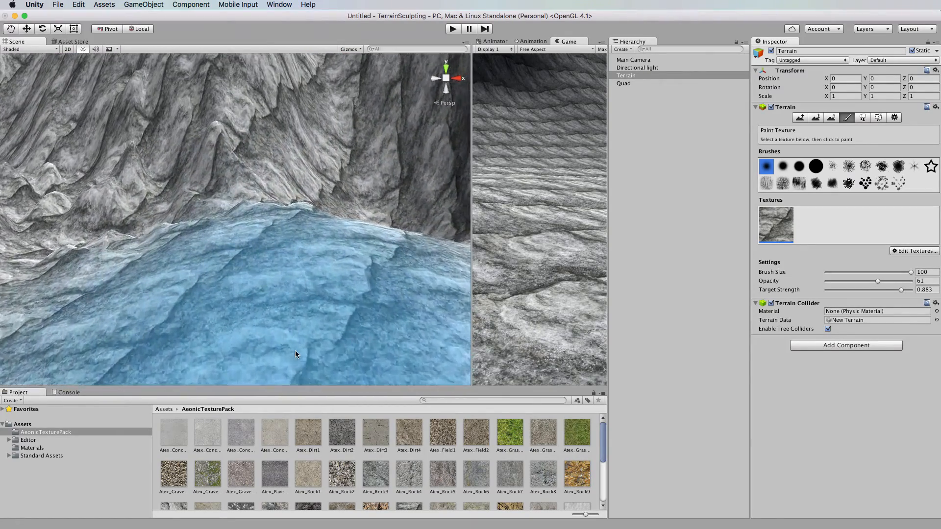
{"action": "left_click_drag", "start_coordinate": [295, 351], "coordinate": [290, 194], "text": "alt"}
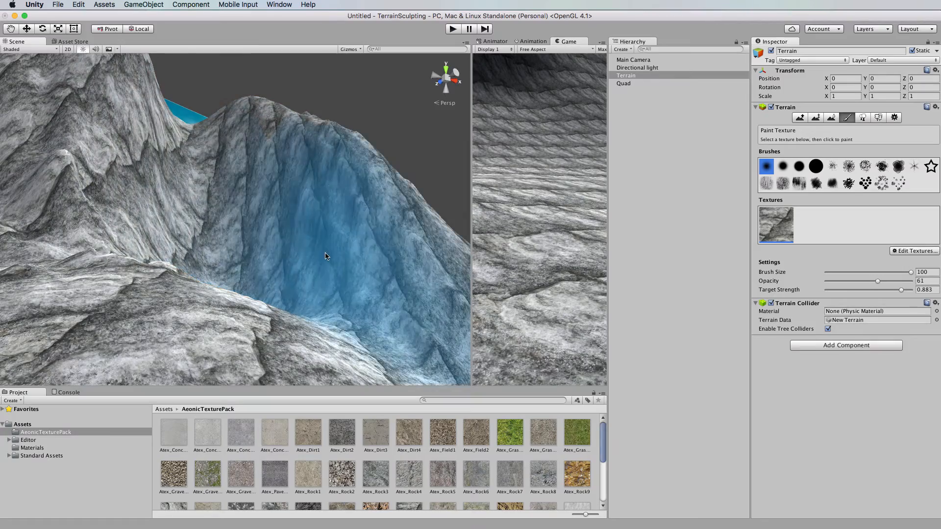
{"action": "mouse_move", "coordinate": [330, 263]}
{"action": "left_mouse_down", "text": "alt"}
{"action": "mouse_move", "coordinate": [235, 299]}
{"action": "mouse_move", "coordinate": [190, 258]}
{"action": "mouse_move", "coordinate": [201, 249]}
{"action": "left_mouse_up", "text": "alt"}
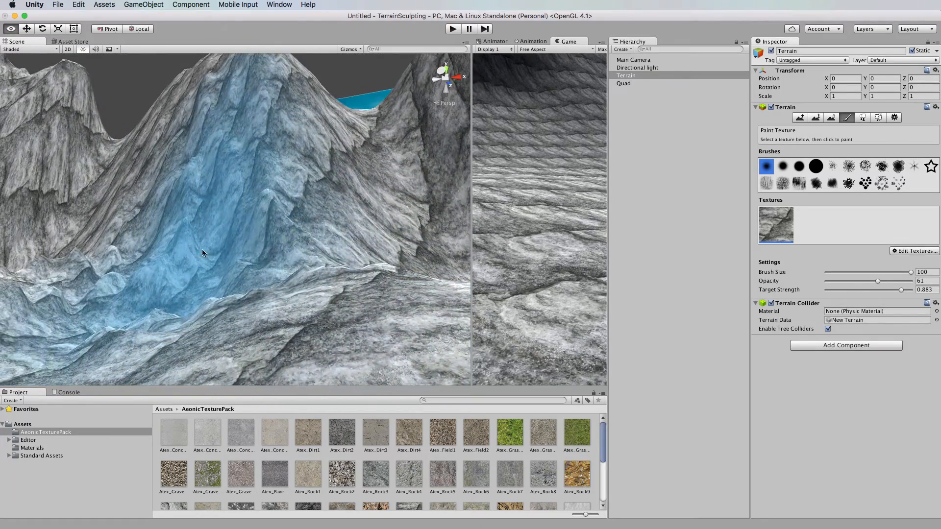
Edit the terrain's rock texture and set its tiling size to 50 in both x and y.
{"action": "left_click", "coordinate": [777, 225]}
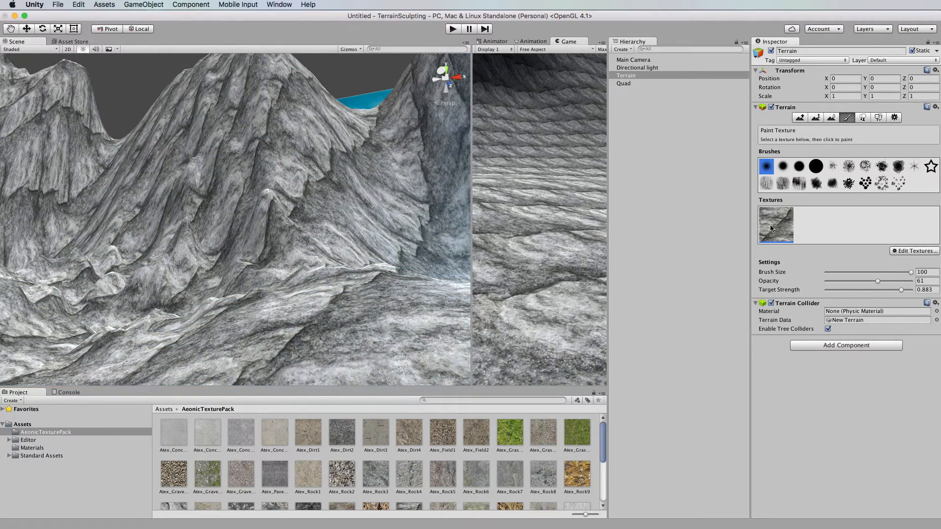
{"action": "left_click", "coordinate": [918, 253]}
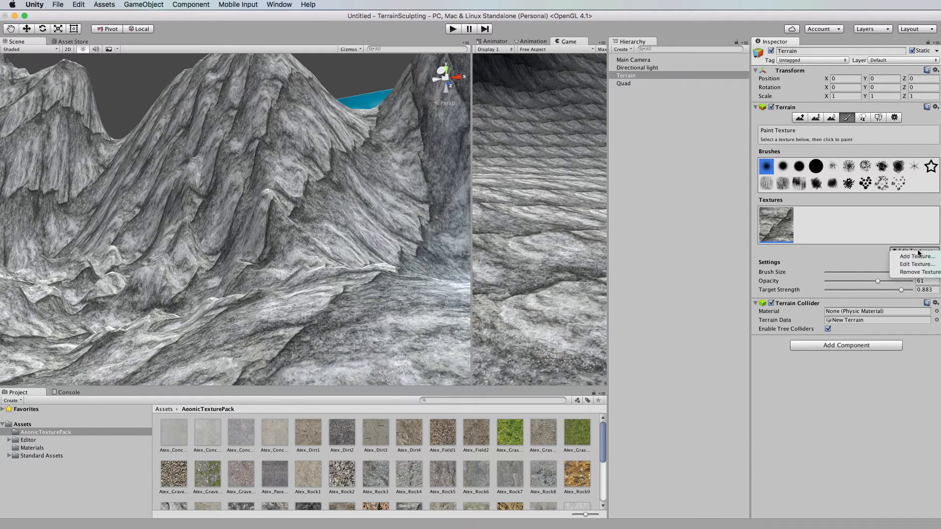
{"action": "left_click", "coordinate": [921, 264]}
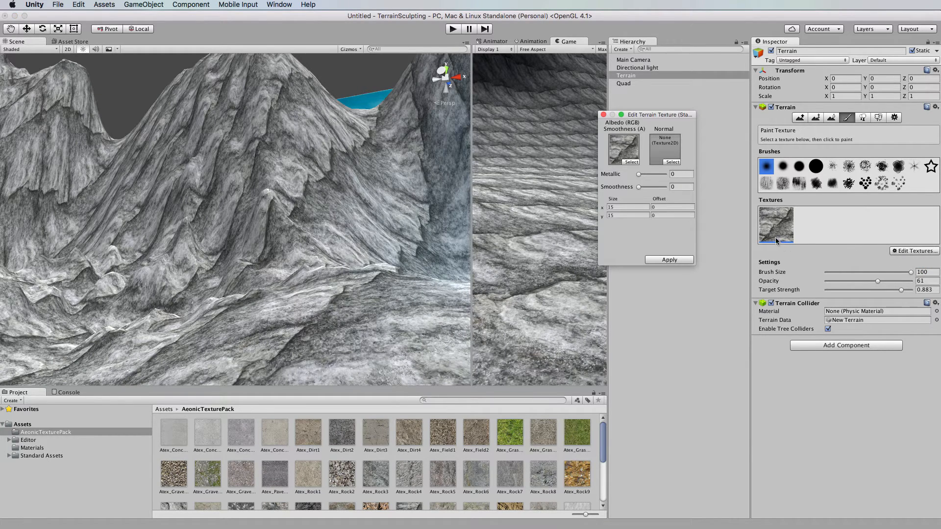
{"action": "left_click_drag", "start_coordinate": [618, 207], "coordinate": [606, 208]}
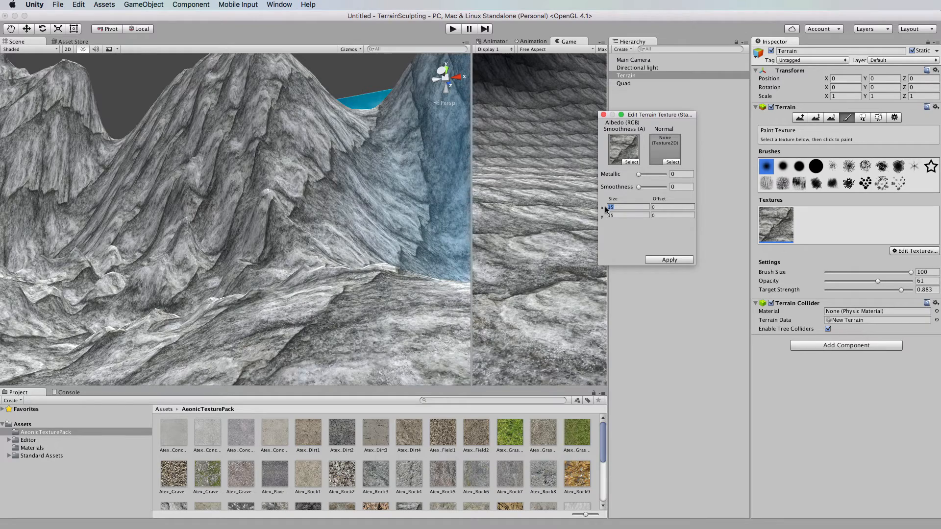
{"action": "type", "text": "50"}
{"action": "key", "text": "Tab"}
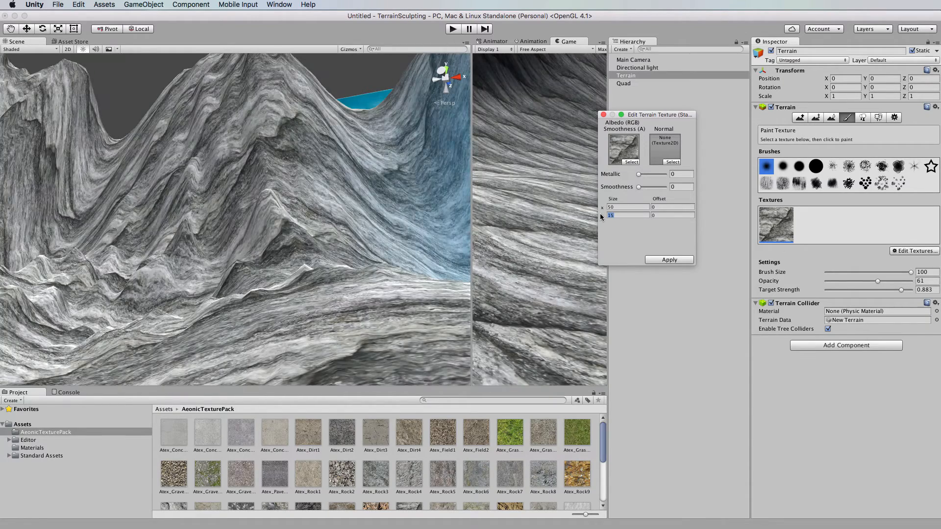
{"action": "type", "text": "50"}
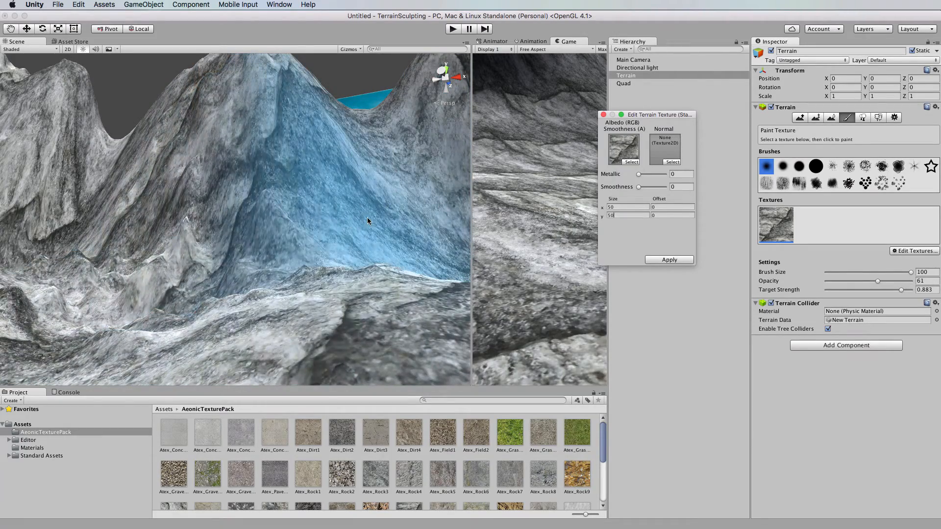
Check the rock texture's new tiling across the mountains and the basin, and apply the texture edit.
{"action": "scroll", "coordinate": [318, 237], "scroll_direction": "down", "scroll_amount": 3}
{"action": "scroll", "coordinate": [319, 237], "scroll_direction": "down", "scroll_amount": 8}
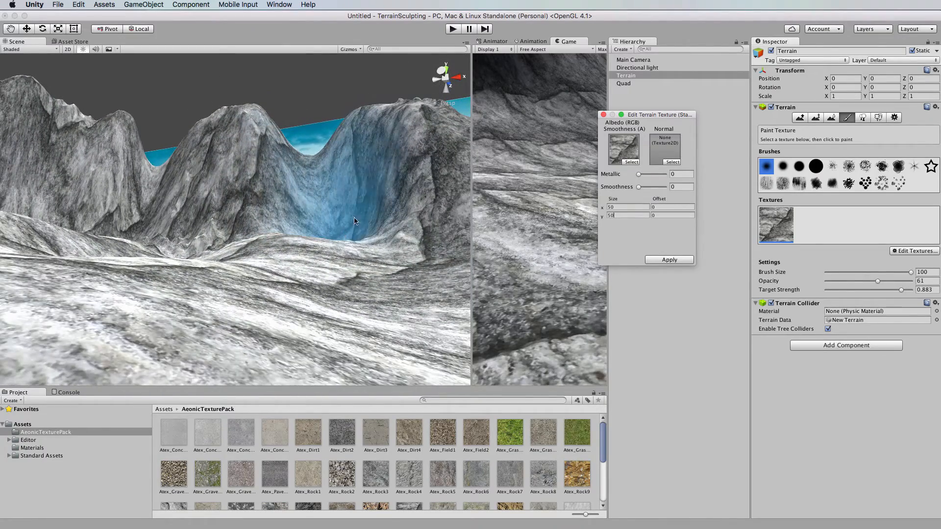
{"action": "left_click_drag", "start_coordinate": [308, 201], "coordinate": [303, 319], "text": "alt"}
{"action": "scroll", "coordinate": [312, 258], "scroll_direction": "down", "scroll_amount": 5}
{"action": "scroll", "coordinate": [302, 318], "scroll_direction": "down", "scroll_amount": 3}
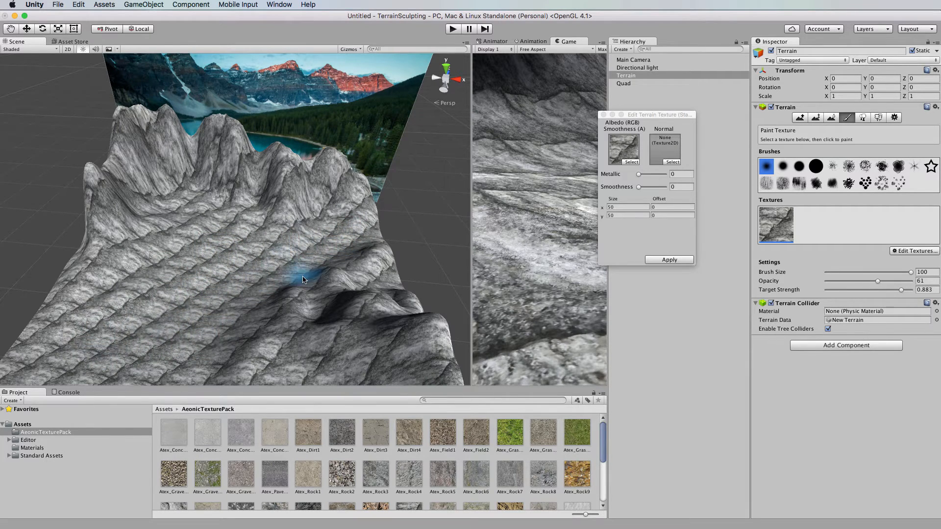
{"action": "left_click_drag", "start_coordinate": [302, 279], "coordinate": [241, 185], "text": "alt"}
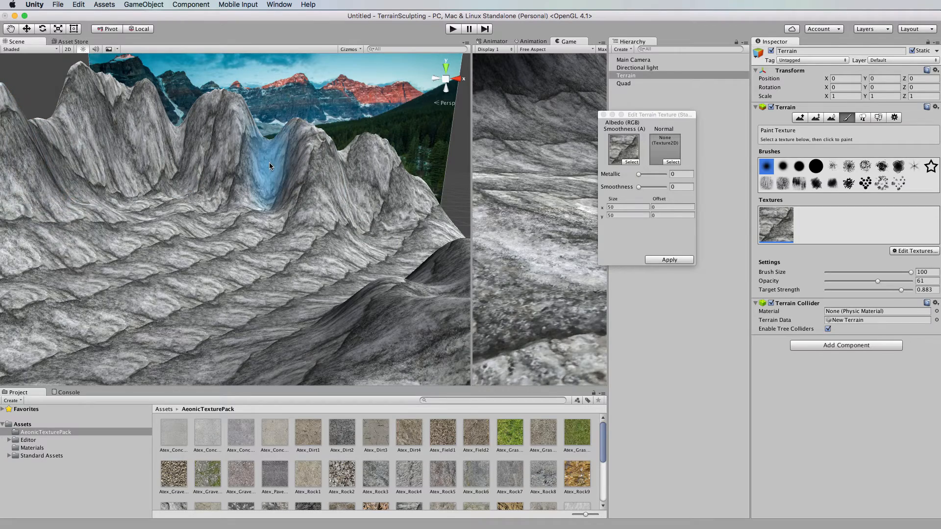
{"action": "scroll", "coordinate": [241, 255], "scroll_direction": "up", "scroll_amount": 3}
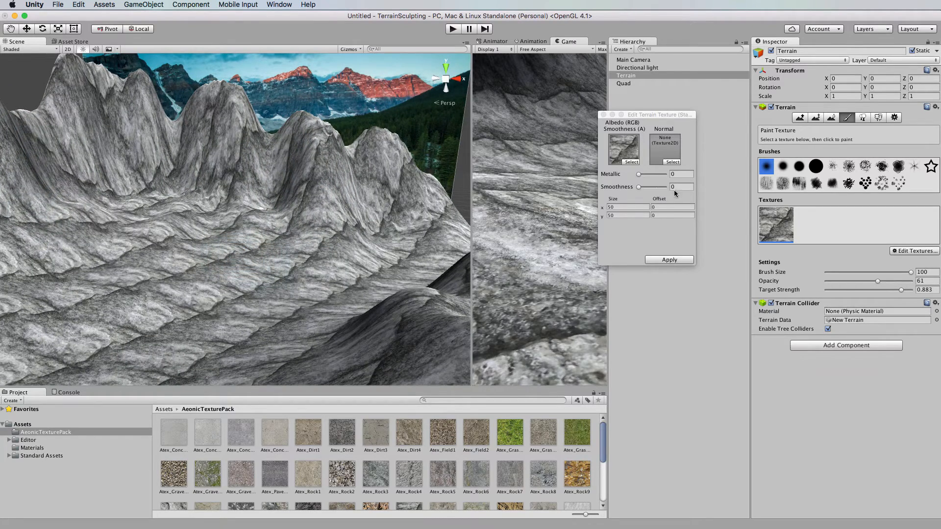
{"action": "left_click", "coordinate": [669, 260]}
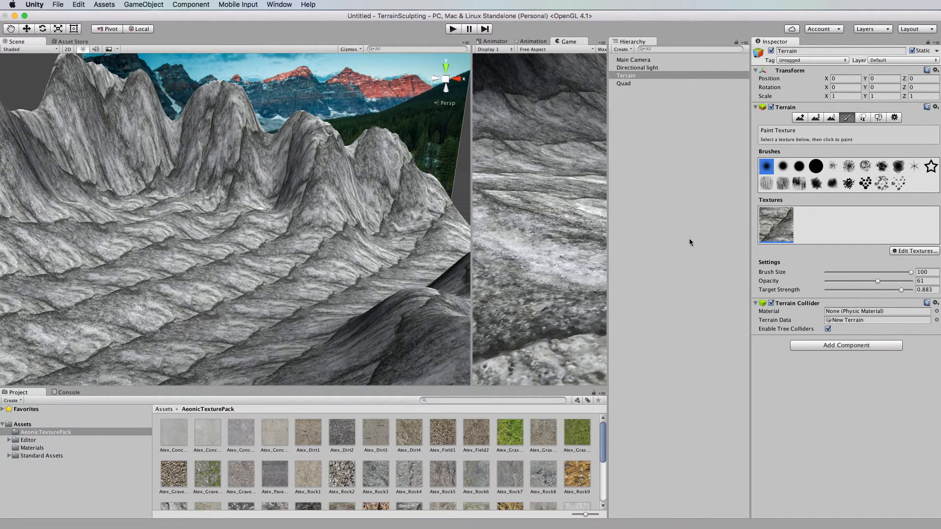
Add Atex_Sand2 to the terrain as a second paint texture, keeping the default tiling size of 15.
{"action": "left_click_drag", "start_coordinate": [427, 233], "coordinate": [232, 296], "text": "alt"}
{"action": "middle_click_drag", "start_coordinate": [275, 263], "coordinate": [319, 200]}
{"action": "mouse_move", "coordinate": [319, 199]}
{"action": "left_mouse_down", "text": "alt"}
{"action": "mouse_move", "coordinate": [388, 147]}
{"action": "mouse_move", "coordinate": [390, 215]}
{"action": "mouse_move", "coordinate": [406, 221]}
{"action": "mouse_move", "coordinate": [396, 147]}
{"action": "mouse_move", "coordinate": [399, 200]}
{"action": "mouse_move", "coordinate": [326, 216]}
{"action": "mouse_move", "coordinate": [374, 206]}
{"action": "left_mouse_up", "text": "alt"}
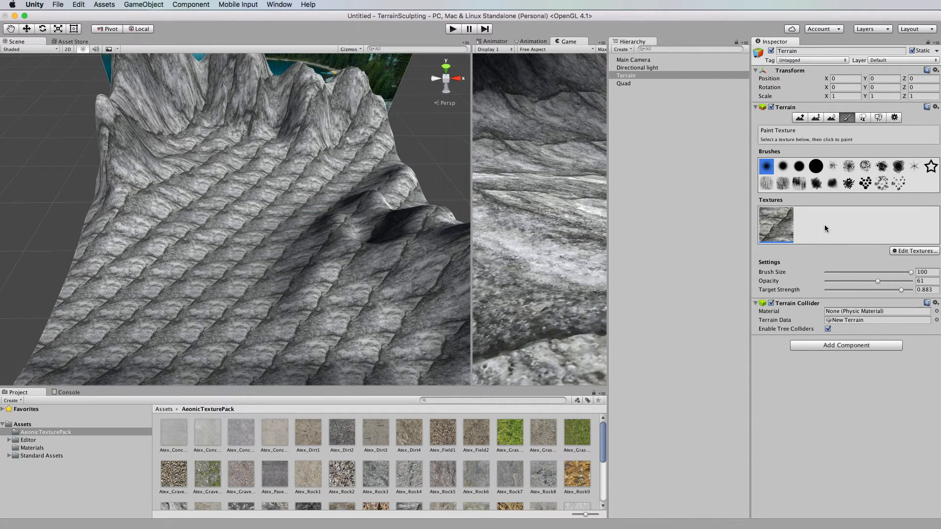
{"action": "left_click", "coordinate": [916, 251]}
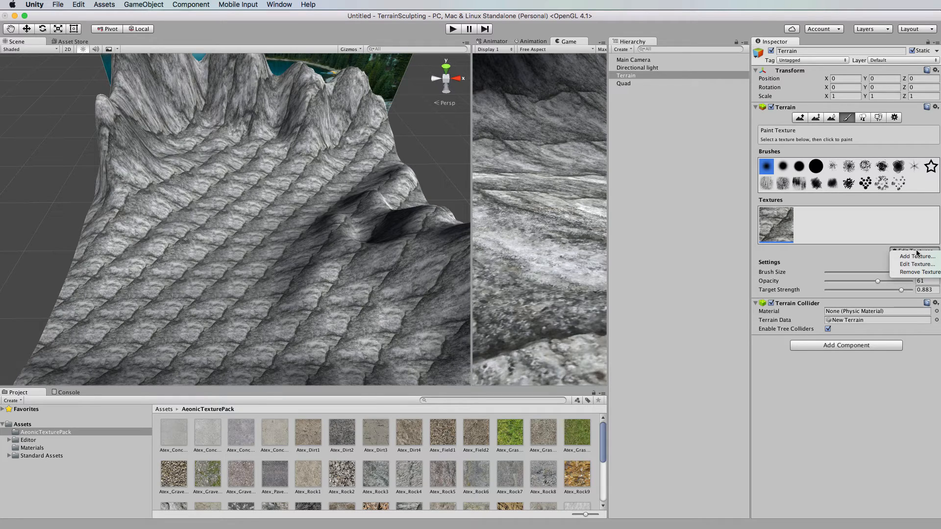
{"action": "left_click", "coordinate": [927, 258]}
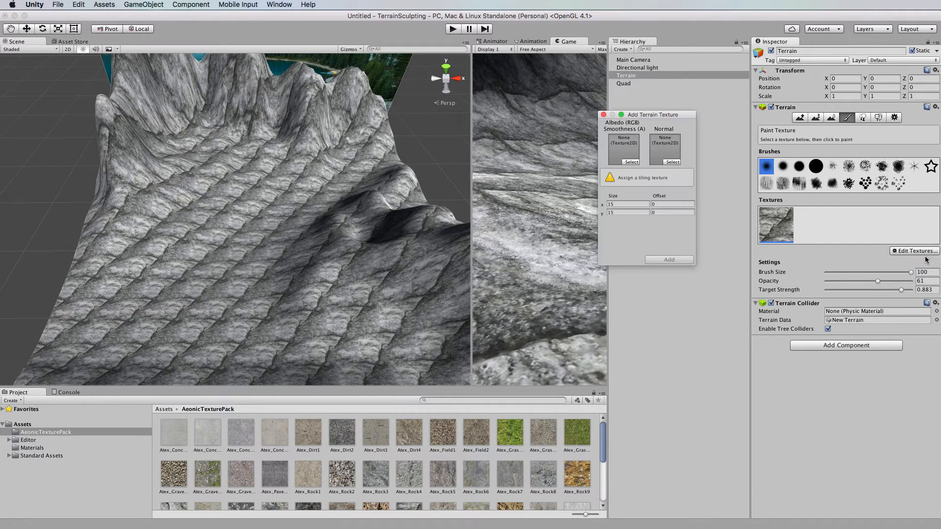
{"action": "left_click", "coordinate": [632, 161]}
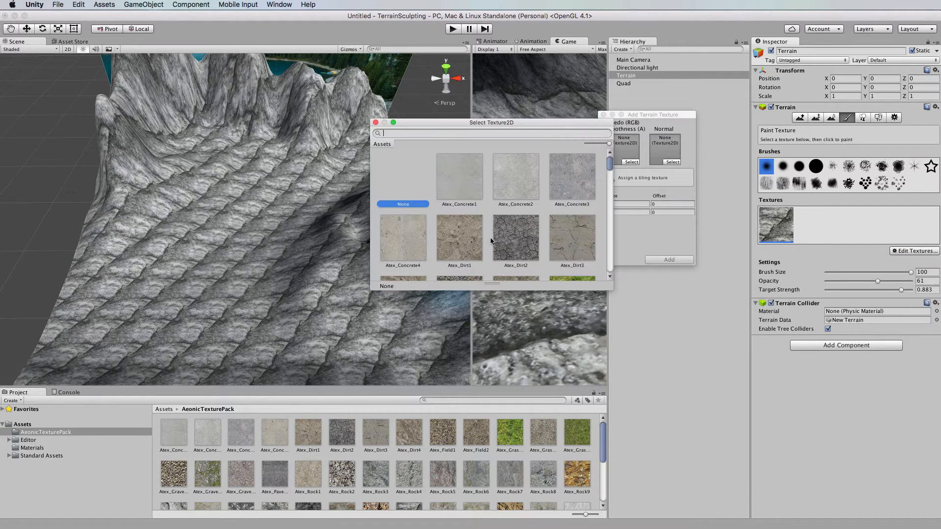
{"action": "scroll", "coordinate": [492, 229], "scroll_direction": "down", "scroll_amount": 5}
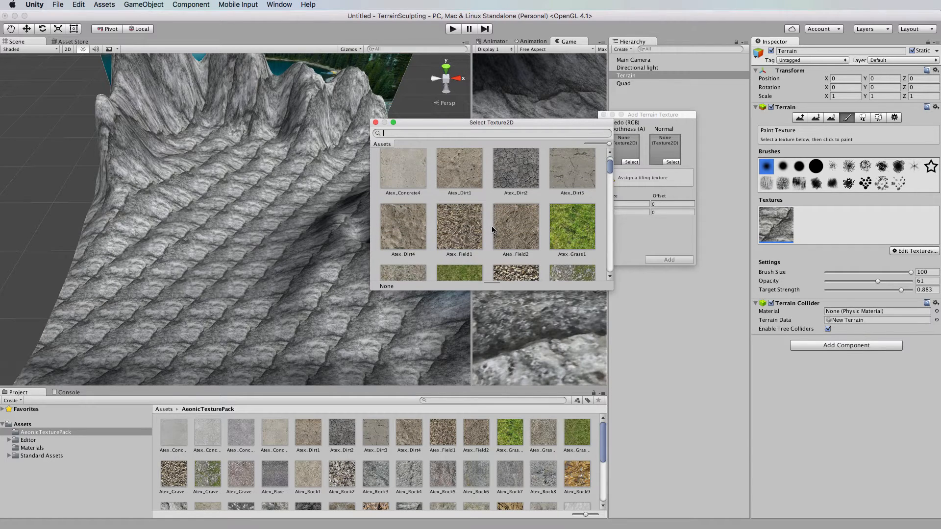
{"action": "scroll", "coordinate": [493, 229], "scroll_direction": "down", "scroll_amount": 5}
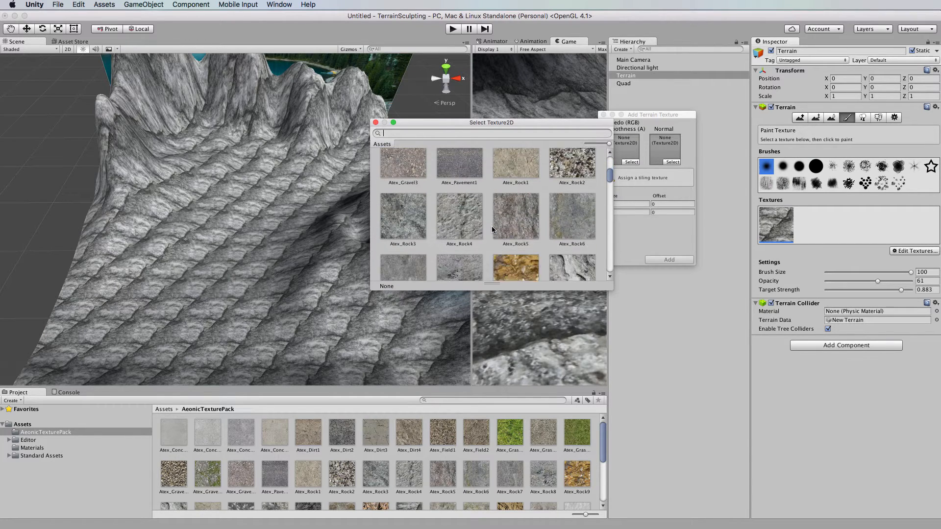
{"action": "scroll", "coordinate": [493, 229], "scroll_direction": "down", "scroll_amount": 6}
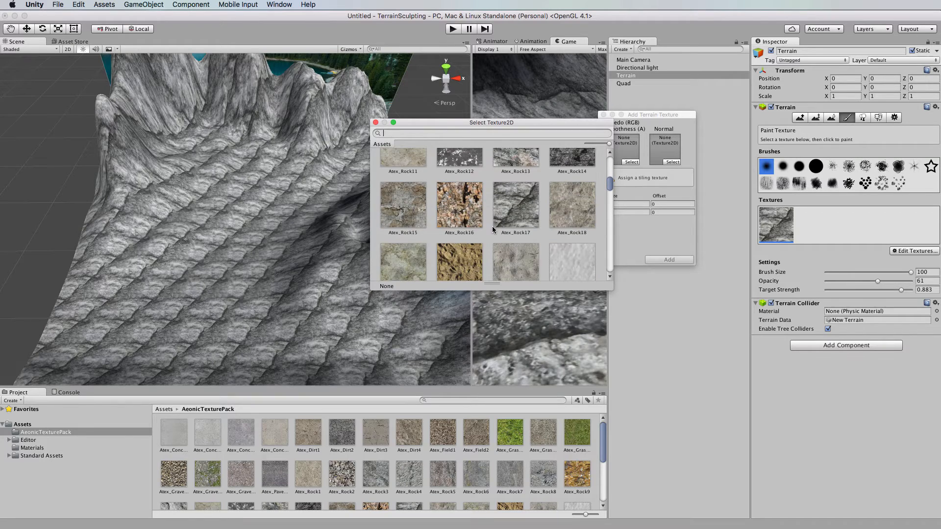
{"action": "scroll", "coordinate": [492, 228], "scroll_direction": "up", "scroll_amount": 3}
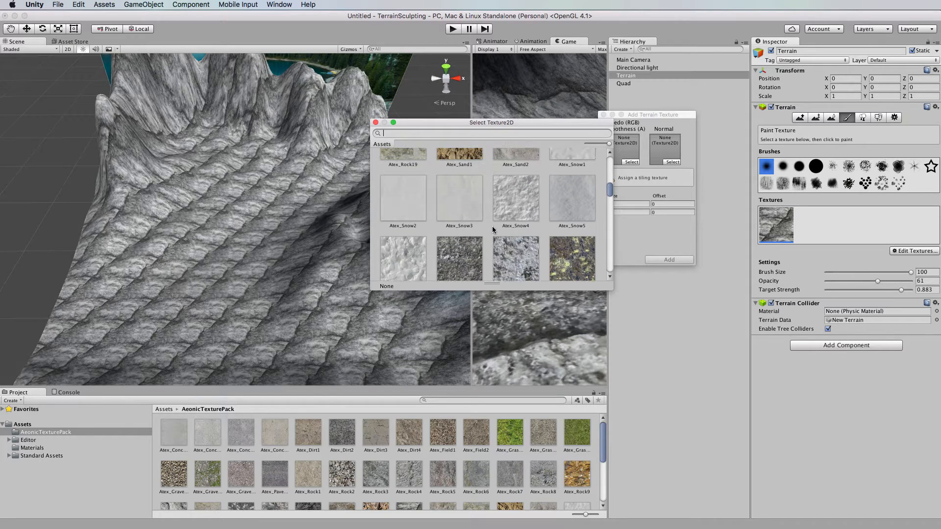
{"action": "scroll", "coordinate": [492, 225], "scroll_direction": "up", "scroll_amount": 1}
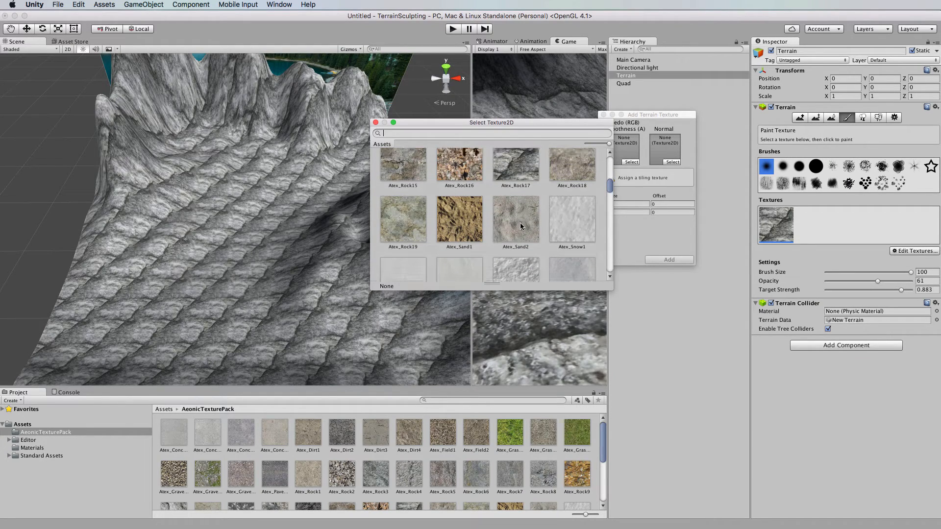
{"action": "left_click", "coordinate": [520, 225]}
{"action": "double_click", "coordinate": [521, 223]}
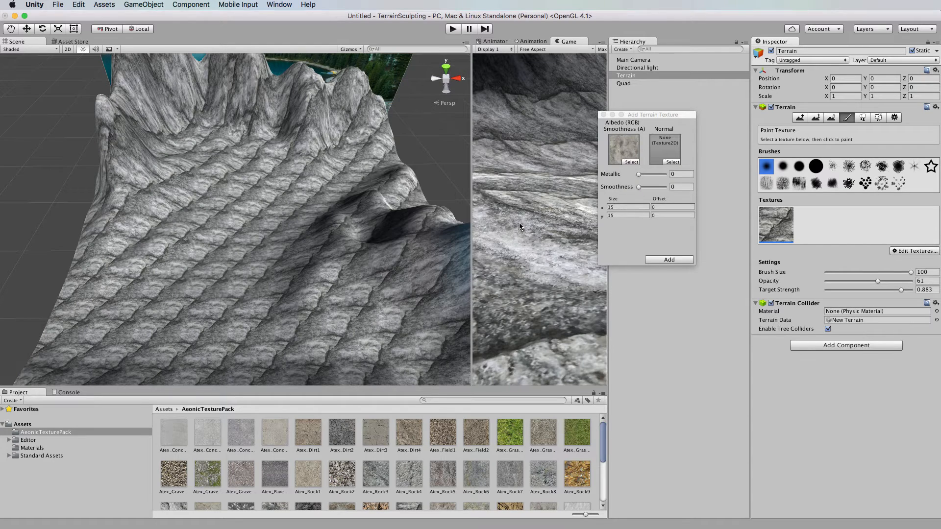
{"action": "left_click", "coordinate": [685, 260]}
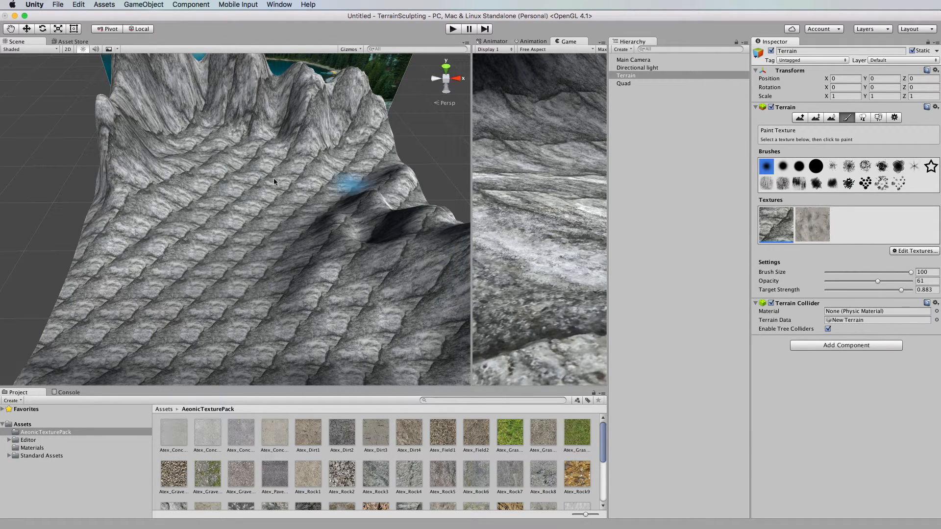
Paint the Atex_Sand2 texture over the basin floor with the soft round brush at size 100.
{"action": "scroll", "coordinate": [280, 253], "scroll_direction": "up", "scroll_amount": 3}
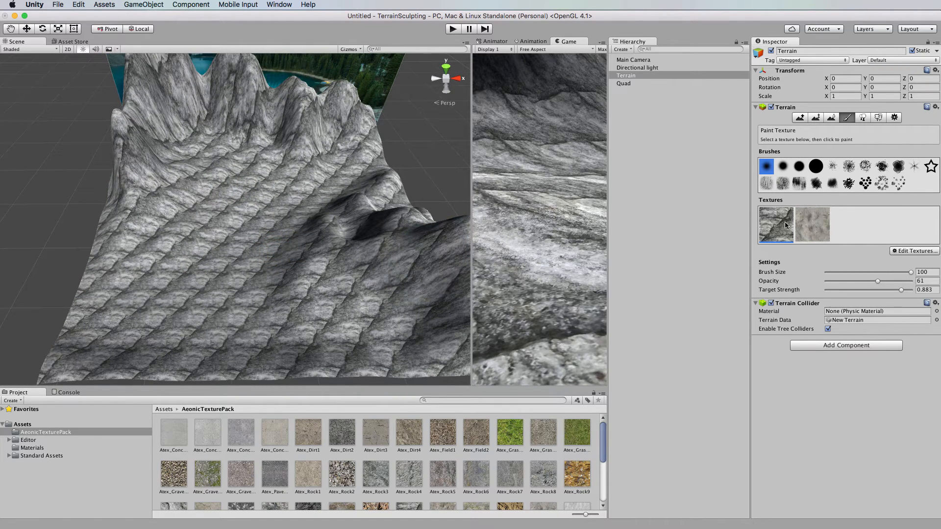
{"action": "left_click", "coordinate": [821, 225]}
{"action": "mouse_move", "coordinate": [264, 216]}
{"action": "left_mouse_down"}
{"action": "mouse_move", "coordinate": [272, 221]}
{"action": "mouse_move", "coordinate": [172, 304]}
{"action": "mouse_move", "coordinate": [172, 324]}
{"action": "mouse_move", "coordinate": [176, 273]}
{"action": "mouse_move", "coordinate": [203, 241]}
{"action": "left_mouse_up"}
{"action": "mouse_move", "coordinate": [240, 204]}
{"action": "left_mouse_down"}
{"action": "mouse_move", "coordinate": [349, 180]}
{"action": "mouse_move", "coordinate": [256, 256]}
{"action": "mouse_move", "coordinate": [241, 301]}
{"action": "mouse_move", "coordinate": [204, 343]}
{"action": "mouse_move", "coordinate": [288, 337]}
{"action": "mouse_move", "coordinate": [342, 371]}
{"action": "mouse_move", "coordinate": [124, 360]}
{"action": "mouse_move", "coordinate": [99, 319]}
{"action": "left_mouse_up"}
{"action": "scroll", "coordinate": [284, 277], "scroll_direction": "up", "scroll_amount": 3}
{"action": "left_click_drag", "start_coordinate": [284, 279], "coordinate": [397, 272], "text": "alt"}
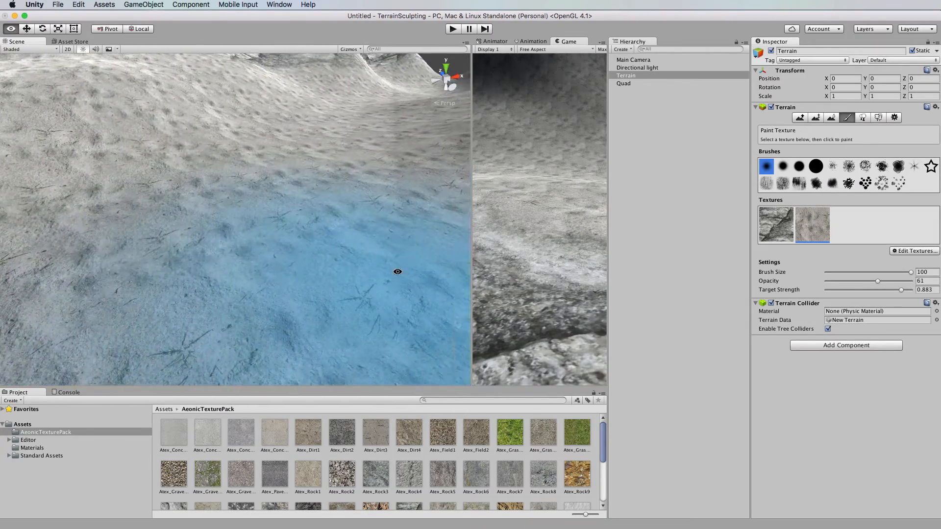
Extend the sand texture over the remaining rock on the basin floor, up to the foot of the mountains.
{"action": "scroll", "coordinate": [396, 271], "scroll_direction": "down", "scroll_amount": 5}
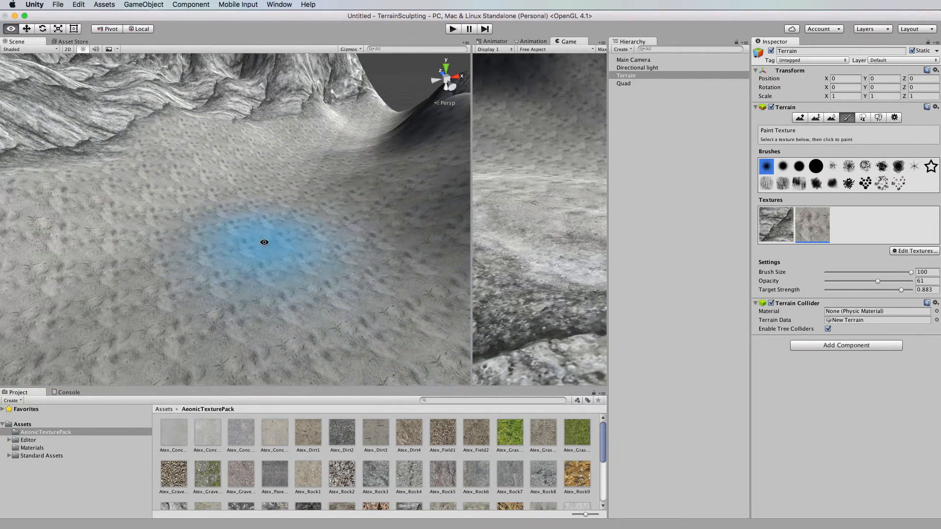
{"action": "left_click_drag", "start_coordinate": [265, 242], "coordinate": [281, 270], "text": "alt"}
{"action": "scroll", "coordinate": [280, 270], "scroll_direction": "down", "scroll_amount": 10}
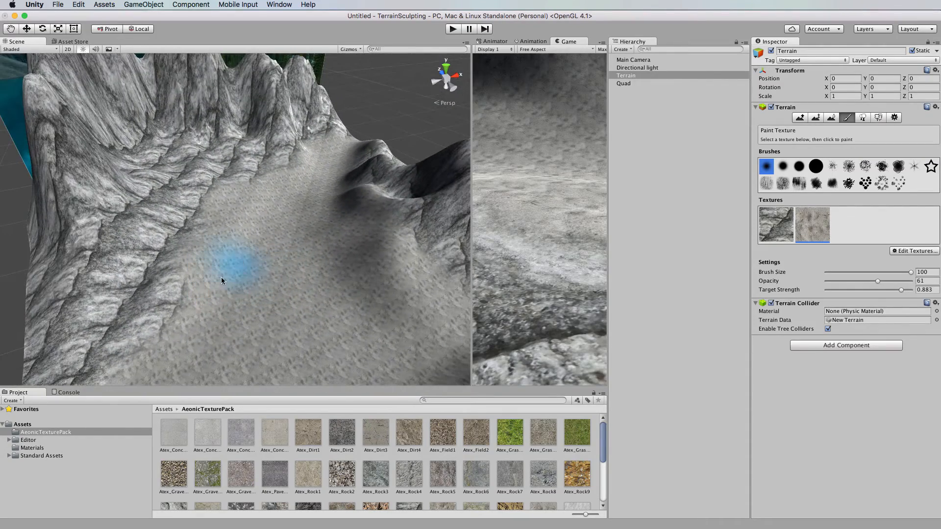
{"action": "mouse_move", "coordinate": [222, 278]}
{"action": "left_mouse_down"}
{"action": "mouse_move", "coordinate": [212, 225]}
{"action": "mouse_move", "coordinate": [191, 261]}
{"action": "mouse_move", "coordinate": [199, 284]}
{"action": "mouse_move", "coordinate": [88, 356]}
{"action": "mouse_move", "coordinate": [84, 325]}
{"action": "mouse_move", "coordinate": [164, 309]}
{"action": "left_mouse_up"}
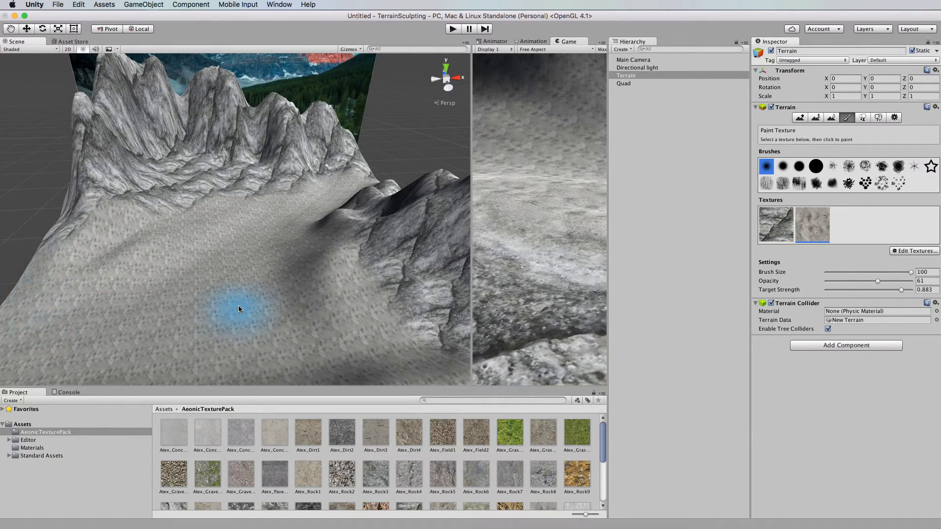
{"action": "scroll", "coordinate": [171, 315], "scroll_direction": "down", "scroll_amount": 5}
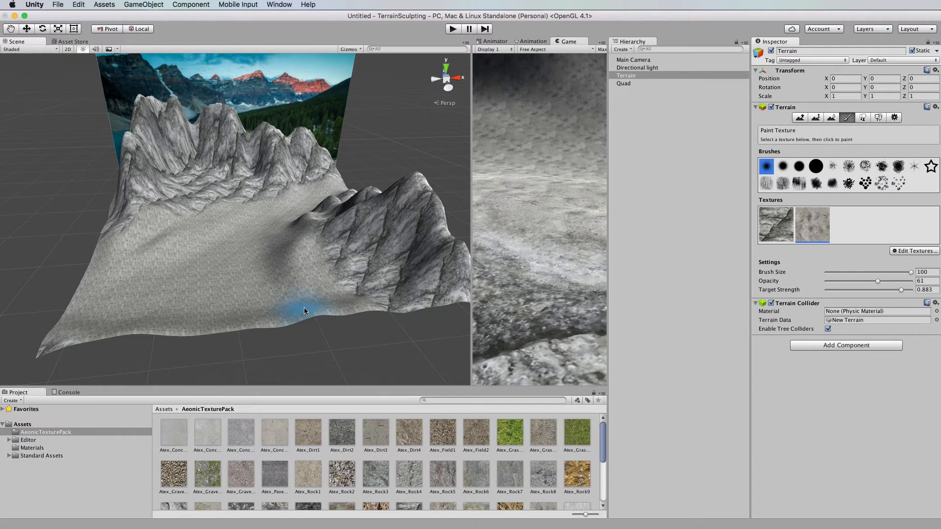
{"action": "scroll", "coordinate": [329, 221], "scroll_direction": "up", "scroll_amount": 5}
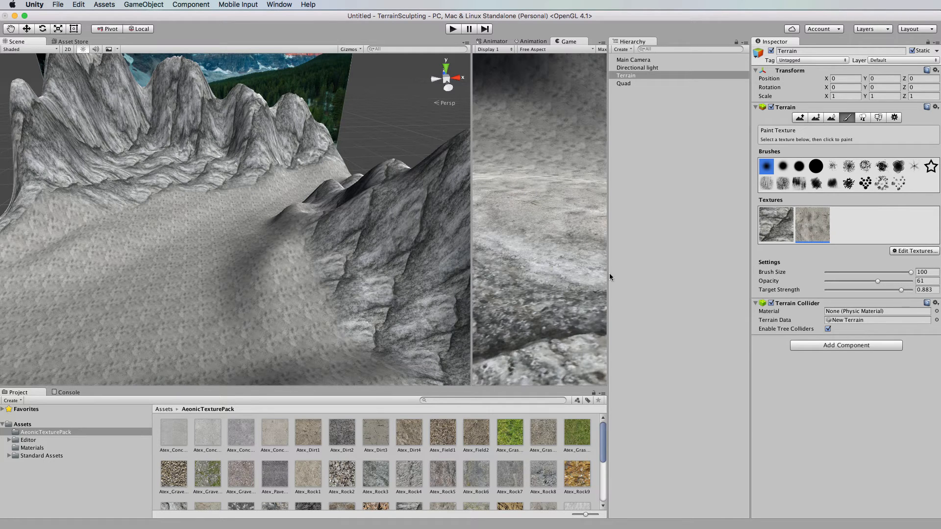
Examine how the sand texture blends into the rock along the near ridge and across the basin.
{"action": "scroll", "coordinate": [357, 301], "scroll_direction": "up", "scroll_amount": 5}
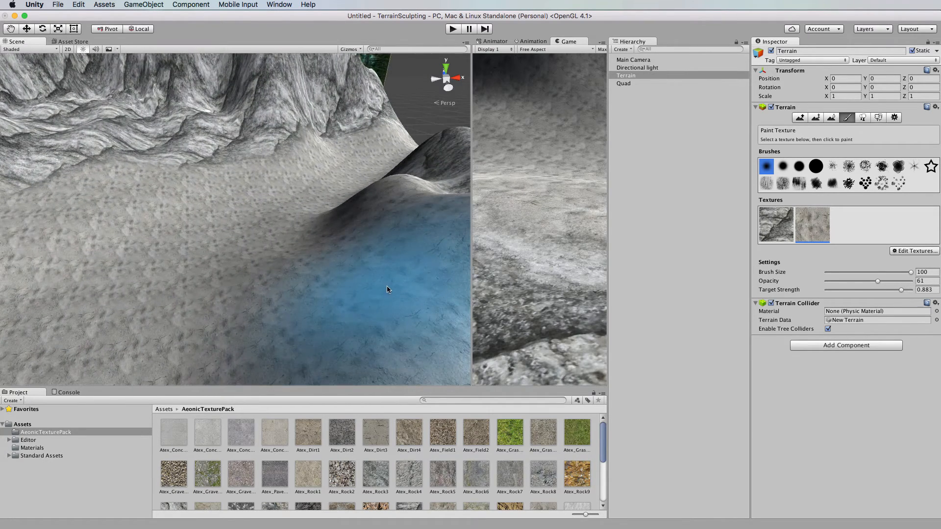
{"action": "scroll", "coordinate": [389, 288], "scroll_direction": "up", "scroll_amount": 5}
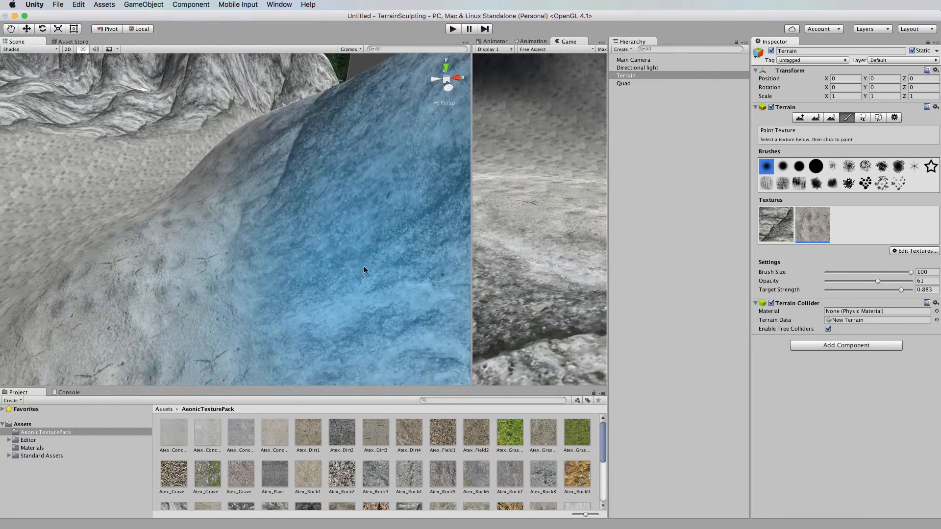
{"action": "scroll", "coordinate": [356, 278], "scroll_direction": "down", "scroll_amount": 5}
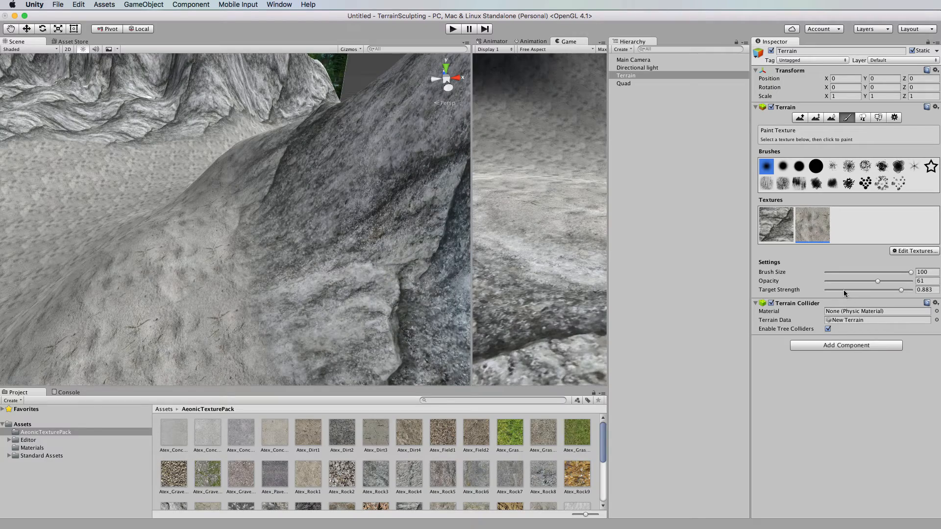
{"action": "scroll", "coordinate": [230, 207], "scroll_direction": "down", "scroll_amount": 5}
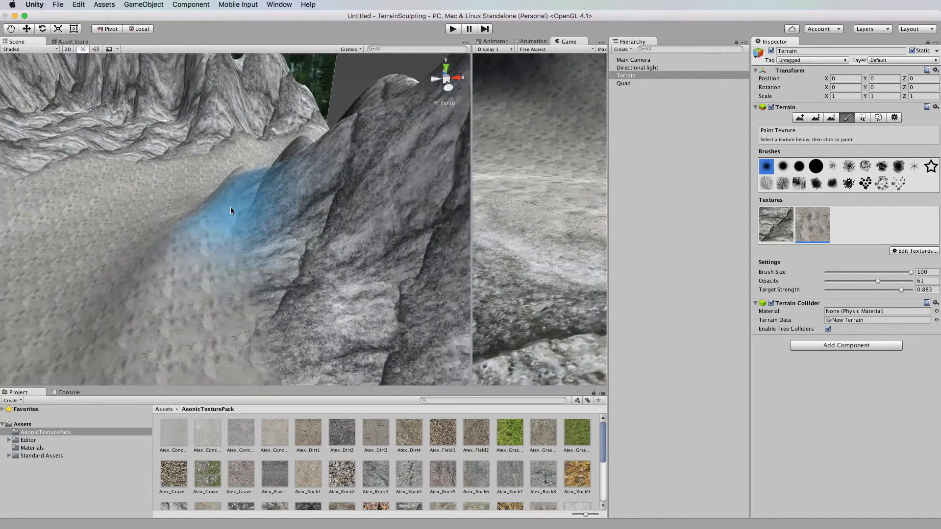
{"action": "key", "text": "alt"}
{"action": "mouse_move", "coordinate": [224, 184]}
{"action": "left_mouse_down", "text": "alt"}
{"action": "mouse_move", "coordinate": [248, 267]}
{"action": "mouse_move", "coordinate": [373, 210]}
{"action": "mouse_move", "coordinate": [163, 238]}
{"action": "mouse_move", "coordinate": [164, 200]}
{"action": "mouse_move", "coordinate": [279, 207]}
{"action": "mouse_move", "coordinate": [241, 258]}
{"action": "mouse_move", "coordinate": [289, 189]}
{"action": "mouse_move", "coordinate": [300, 140]}
{"action": "mouse_move", "coordinate": [275, 185]}
{"action": "mouse_move", "coordinate": [258, 183]}
{"action": "left_mouse_up", "text": "alt"}
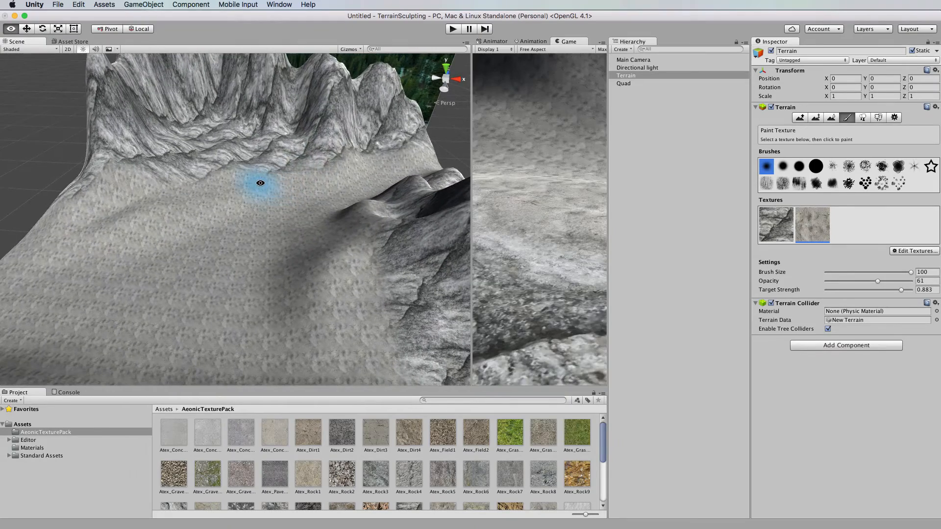
{"action": "mouse_move", "coordinate": [269, 241]}
{"action": "left_mouse_down", "text": "alt"}
{"action": "mouse_move", "coordinate": [367, 210]}
{"action": "mouse_move", "coordinate": [330, 236]}
{"action": "left_mouse_up", "text": "alt"}
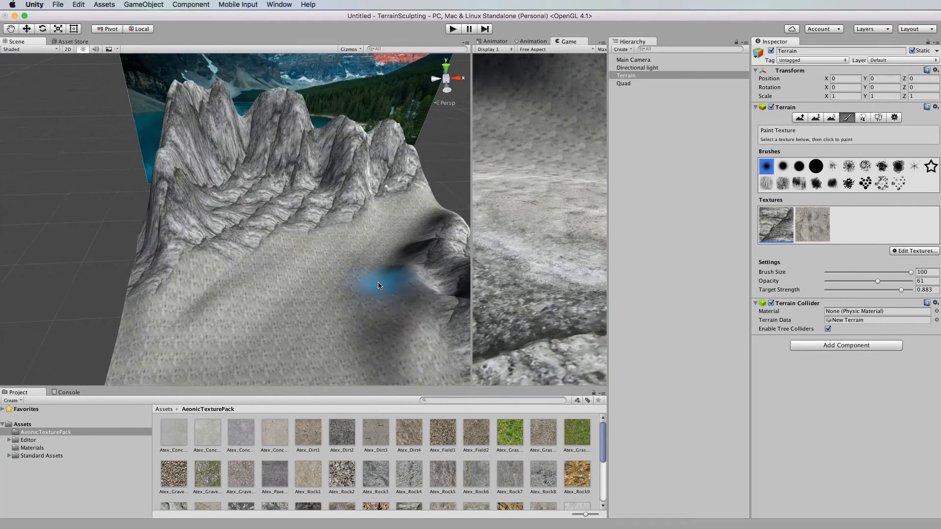
Add Atex_Dirt4 to the terrain as a third paint texture with the default tiling.
{"action": "left_click", "coordinate": [914, 251]}
{"action": "left_click", "coordinate": [912, 261]}
{"action": "left_click", "coordinate": [631, 162]}
{"action": "scroll", "coordinate": [497, 275], "scroll_direction": "down", "scroll_amount": 5}
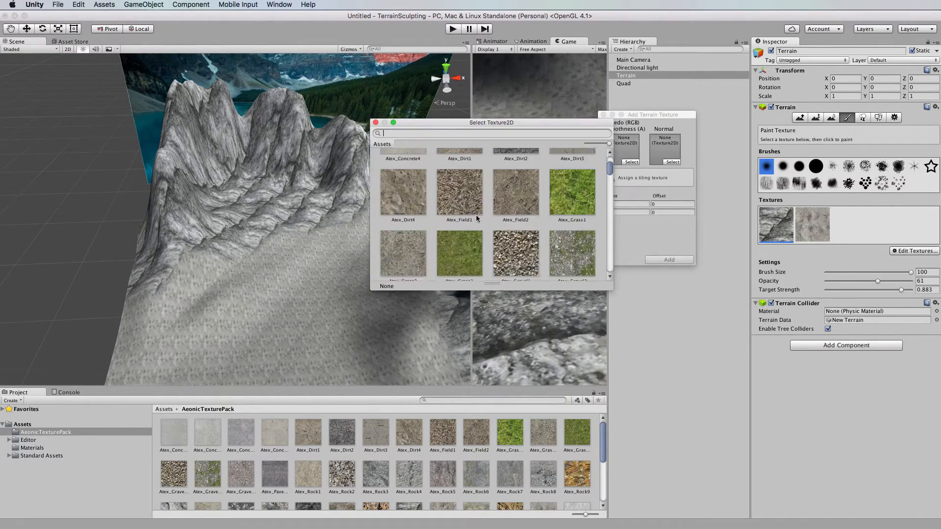
{"action": "double_click", "coordinate": [407, 196]}
{"action": "left_click", "coordinate": [669, 259]}
Paint the dirt texture over the slopes at the foot of the mountains, reducing the brush size to 45.
{"action": "left_click", "coordinate": [848, 224]}
{"action": "mouse_move", "coordinate": [294, 216]}
{"action": "left_mouse_down"}
{"action": "mouse_move", "coordinate": [166, 278]}
{"action": "mouse_move", "coordinate": [255, 200]}
{"action": "left_mouse_up"}
{"action": "left_click_drag", "start_coordinate": [910, 272], "coordinate": [864, 273]}
{"action": "left_click_drag", "start_coordinate": [290, 199], "coordinate": [401, 200]}
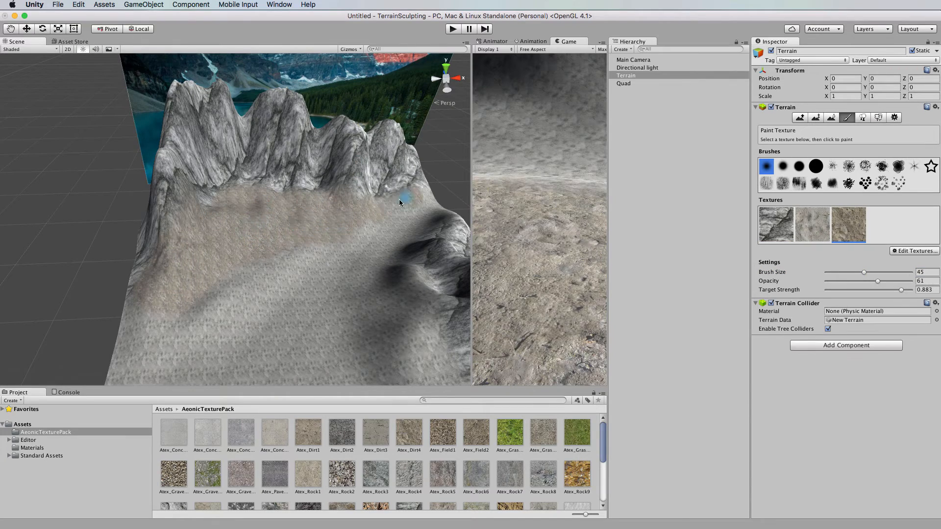
Set the dirt texture's tiling size to 30 in both X and Y and apply the edit.
{"action": "left_click", "coordinate": [912, 251]}
{"action": "left_click", "coordinate": [914, 265]}
{"action": "left_click_drag", "start_coordinate": [615, 207], "coordinate": [597, 207]}
{"action": "type", "text": "30"}
{"action": "key", "text": "Tab"}
{"action": "type", "text": "30"}
{"action": "left_click", "coordinate": [669, 260]}
Paint the dirt texture around the foot of the near ridge and along the basin's front edge.
{"action": "scroll", "coordinate": [407, 246], "scroll_direction": "down", "scroll_amount": 4}
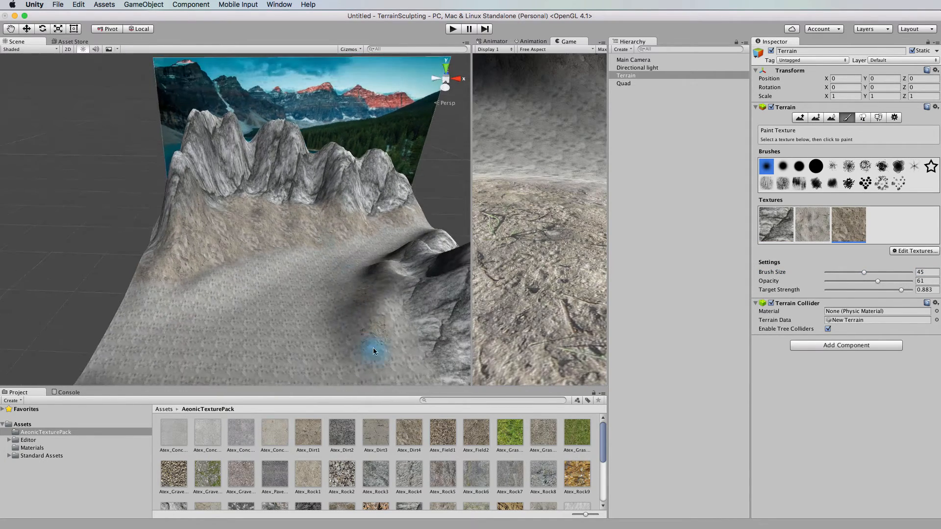
{"action": "left_click_drag", "start_coordinate": [374, 351], "coordinate": [371, 328], "text": "alt"}
{"action": "mouse_move", "coordinate": [416, 365]}
{"action": "left_mouse_down"}
{"action": "mouse_move", "coordinate": [361, 290]}
{"action": "mouse_move", "coordinate": [147, 363]}
{"action": "mouse_move", "coordinate": [109, 363]}
{"action": "left_mouse_up"}
Set the Atex_Sand2 texture's tiling size to 30 and apply the edit.
{"action": "left_click", "coordinate": [813, 224]}
{"action": "left_click", "coordinate": [913, 251]}
{"action": "left_click", "coordinate": [915, 265]}
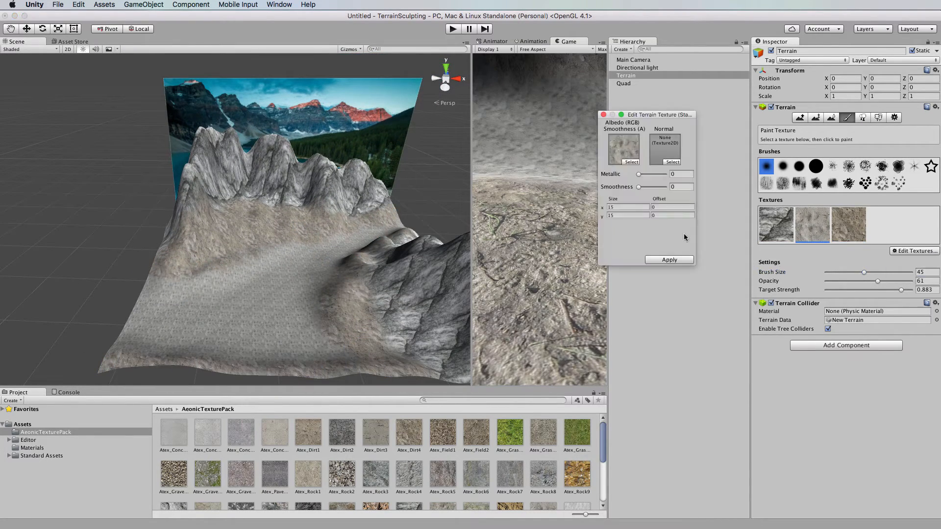
{"action": "left_click_drag", "start_coordinate": [615, 207], "coordinate": [599, 207]}
{"action": "type", "text": "30"}
{"action": "left_click", "coordinate": [668, 260]}
Add a rough whitish-grey rock texture to the terrain as a fourth paint texture.
{"action": "scroll", "coordinate": [359, 269], "scroll_direction": "up", "scroll_amount": 5}
{"action": "left_click", "coordinate": [921, 251]}
{"action": "left_click", "coordinate": [925, 256]}
{"action": "left_click", "coordinate": [625, 165]}
{"action": "scroll", "coordinate": [517, 204], "scroll_direction": "down", "scroll_amount": 10}
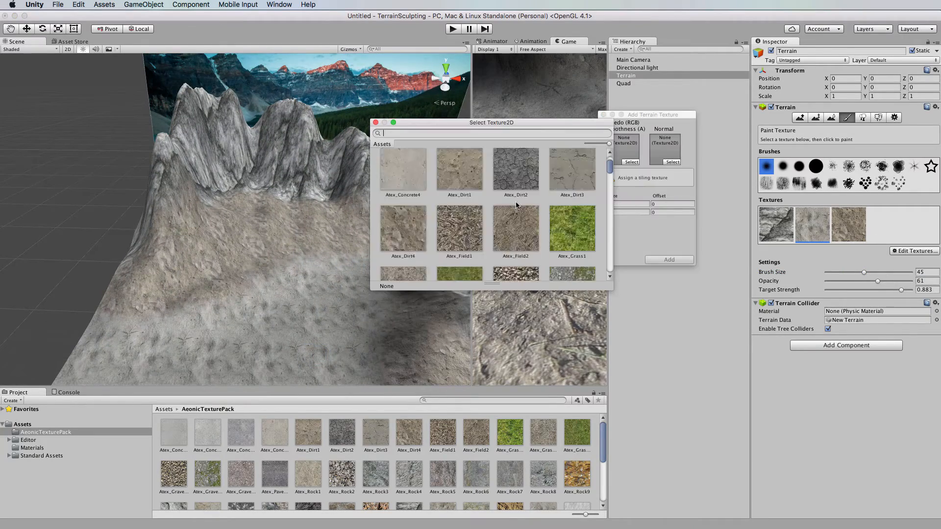
{"action": "double_click", "coordinate": [516, 220]}
{"action": "left_click", "coordinate": [667, 259]}
Paint the whitish rock texture along the base and gullies of the far mountains, reducing the brush size to 24.
{"action": "scroll", "coordinate": [273, 216], "scroll_direction": "up", "scroll_amount": 3}
{"action": "mouse_move", "coordinate": [294, 213]}
{"action": "left_mouse_down"}
{"action": "mouse_move", "coordinate": [255, 200]}
{"action": "mouse_move", "coordinate": [242, 219]}
{"action": "mouse_move", "coordinate": [397, 215]}
{"action": "left_mouse_up"}
{"action": "left_click_drag", "start_coordinate": [864, 272], "coordinate": [846, 272]}
{"action": "mouse_move", "coordinate": [440, 205]}
{"action": "left_mouse_down"}
{"action": "mouse_move", "coordinate": [346, 216]}
{"action": "mouse_move", "coordinate": [304, 208]}
{"action": "left_mouse_up"}
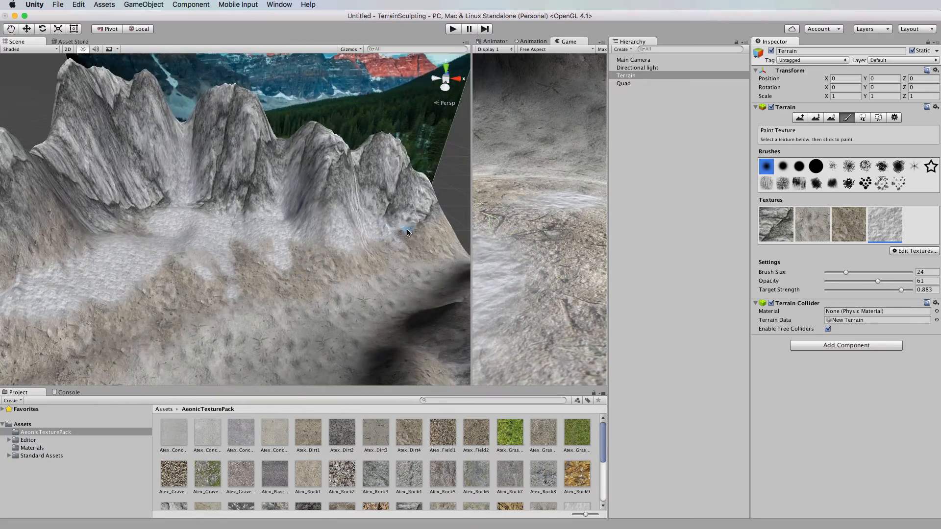
{"action": "mouse_move", "coordinate": [412, 223]}
{"action": "left_mouse_down"}
{"action": "mouse_move", "coordinate": [216, 189]}
{"action": "mouse_move", "coordinate": [205, 161]}
{"action": "left_mouse_up"}
{"action": "mouse_move", "coordinate": [100, 160]}
{"action": "left_mouse_down"}
{"action": "mouse_move", "coordinate": [170, 209]}
{"action": "mouse_move", "coordinate": [139, 262]}
{"action": "mouse_move", "coordinate": [185, 210]}
{"action": "mouse_move", "coordinate": [230, 208]}
{"action": "left_mouse_up"}
Cover the near mountain's slopes up to its summit with the whitish rock texture.
{"action": "scroll", "coordinate": [139, 263], "scroll_direction": "down", "scroll_amount": 5}
{"action": "mouse_move", "coordinate": [299, 241]}
{"action": "left_mouse_down"}
{"action": "mouse_move", "coordinate": [416, 346]}
{"action": "mouse_move", "coordinate": [411, 379]}
{"action": "mouse_move", "coordinate": [453, 314]}
{"action": "left_mouse_up"}
{"action": "scroll", "coordinate": [392, 245], "scroll_direction": "down", "scroll_amount": 5}
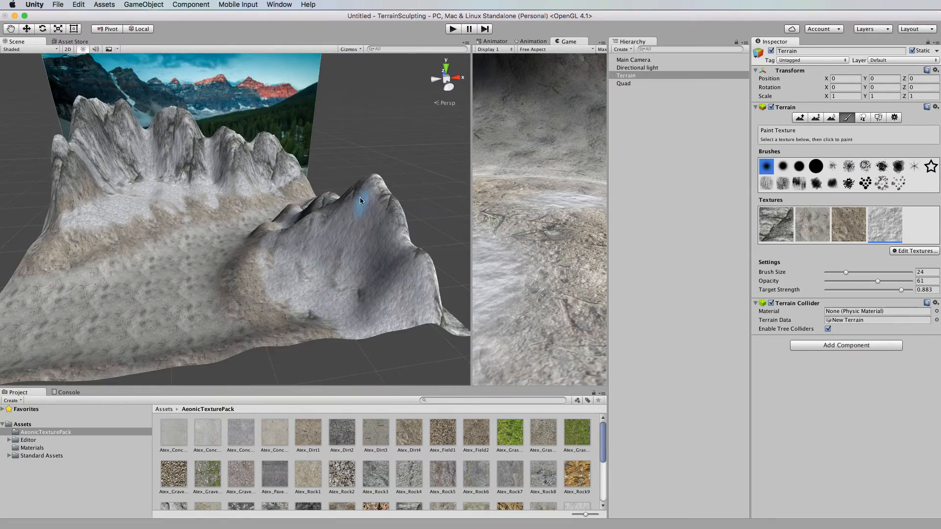
{"action": "left_click_drag", "start_coordinate": [357, 202], "coordinate": [328, 213]}
Add a dark, yellow-veined rock texture to the terrain as a fifth paint texture.
{"action": "scroll", "coordinate": [311, 267], "scroll_direction": "up", "scroll_amount": 5}
{"action": "scroll", "coordinate": [310, 267], "scroll_direction": "down", "scroll_amount": 5}
{"action": "left_click_drag", "start_coordinate": [311, 267], "coordinate": [372, 245], "text": "alt"}
{"action": "left_click", "coordinate": [914, 251]}
{"action": "left_click", "coordinate": [912, 260]}
{"action": "left_click", "coordinate": [632, 162]}
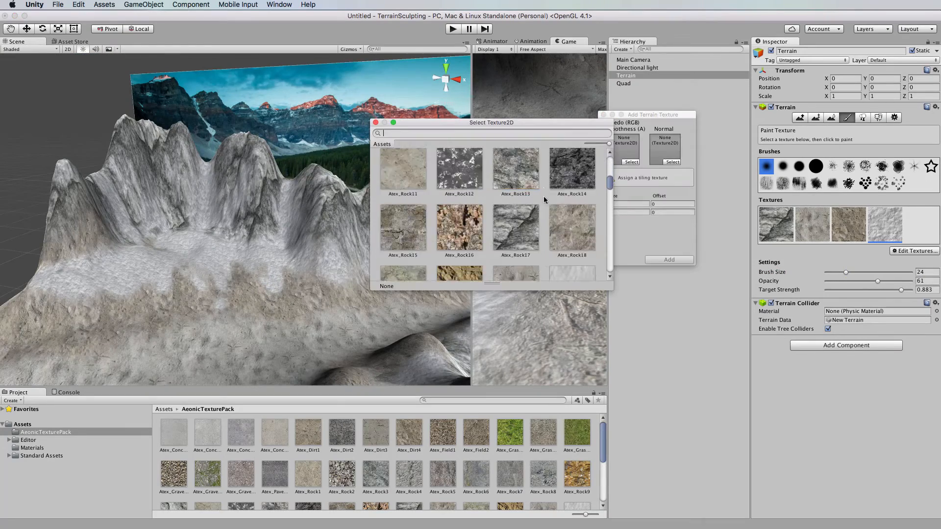
{"action": "scroll", "coordinate": [543, 196], "scroll_direction": "down", "scroll_amount": 3}
{"action": "double_click", "coordinate": [543, 195]}
{"action": "left_click", "coordinate": [670, 259]}
Paint thin streaks of the whitish rock texture across the far peaks, reducing the brush size to 2.
{"action": "left_click", "coordinate": [921, 272]}
{"action": "type", "text": "2"}
{"action": "scroll", "coordinate": [239, 170], "scroll_direction": "up", "scroll_amount": 4}
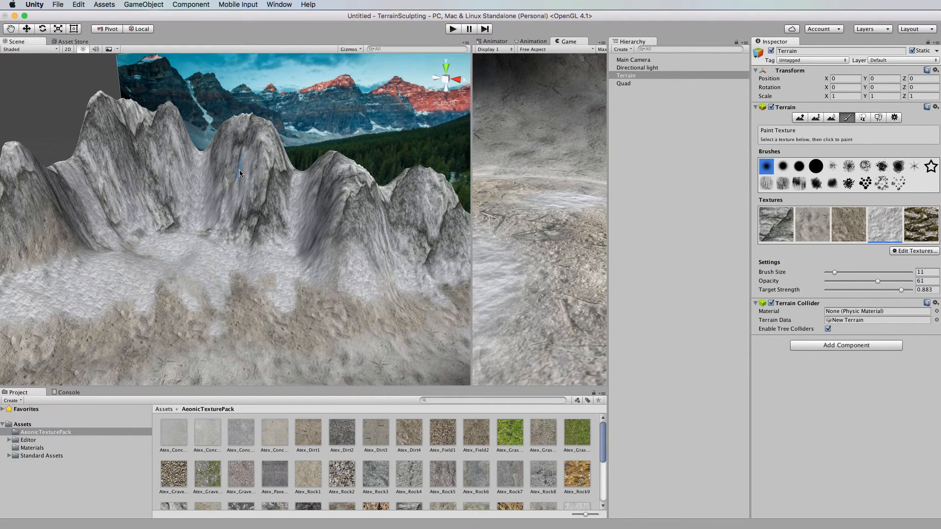
{"action": "mouse_move", "coordinate": [269, 153]}
{"action": "left_mouse_down"}
{"action": "mouse_move", "coordinate": [129, 156]}
{"action": "mouse_move", "coordinate": [250, 136]}
{"action": "mouse_move", "coordinate": [88, 177]}
{"action": "mouse_move", "coordinate": [336, 197]}
{"action": "mouse_move", "coordinate": [407, 187]}
{"action": "mouse_move", "coordinate": [447, 210]}
{"action": "mouse_move", "coordinate": [352, 218]}
{"action": "left_mouse_up"}
{"action": "scroll", "coordinate": [196, 206], "scroll_direction": "down", "scroll_amount": 1}
{"action": "mouse_move", "coordinate": [51, 181]}
{"action": "left_mouse_down"}
{"action": "mouse_move", "coordinate": [21, 203]}
{"action": "mouse_move", "coordinate": [50, 228]}
{"action": "left_mouse_up"}
{"action": "scroll", "coordinate": [210, 282], "scroll_direction": "down", "scroll_amount": 4}
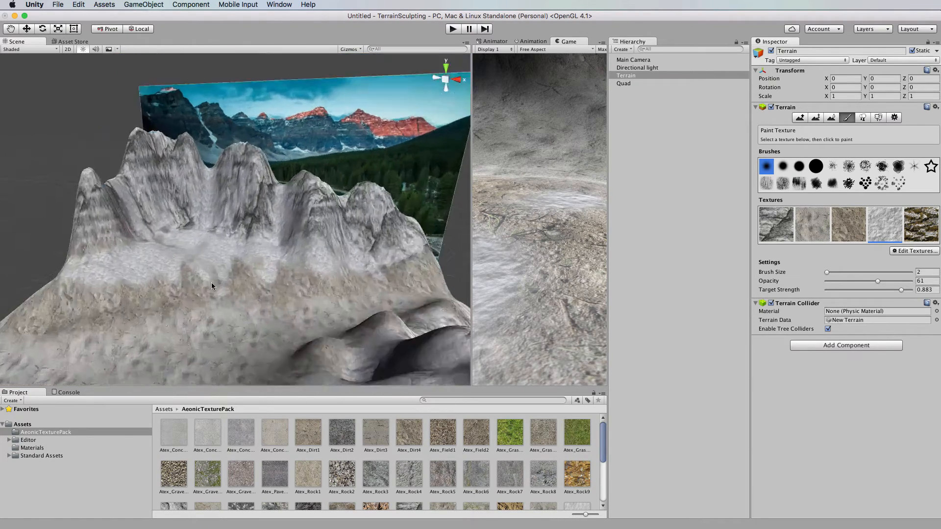
Paint fine bands of the dark, yellow-veined rock texture across the far peaks at brush size 2.
{"action": "left_click_drag", "start_coordinate": [211, 282], "coordinate": [226, 239], "text": "alt"}
{"action": "left_click", "coordinate": [915, 251]}
{"action": "left_click", "coordinate": [921, 219]}
{"action": "left_click_drag", "start_coordinate": [71, 217], "coordinate": [66, 222]}
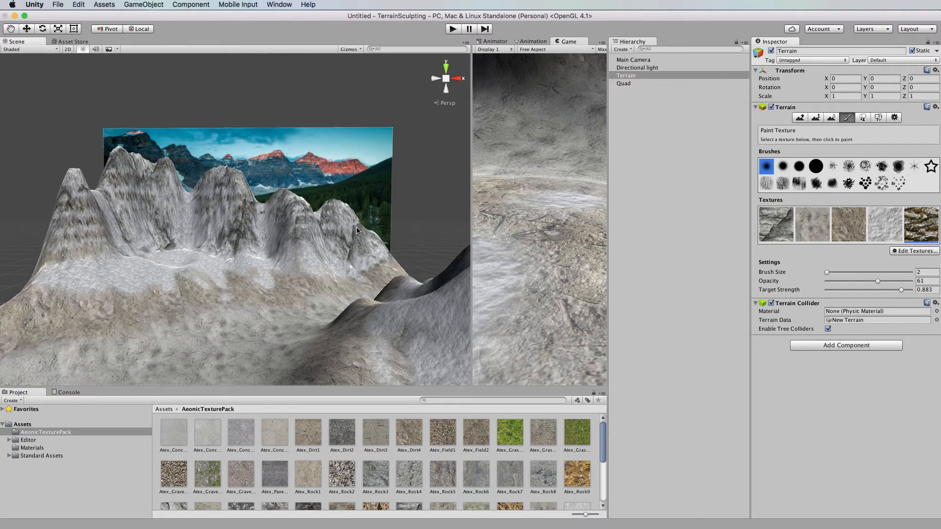
{"action": "left_click_drag", "start_coordinate": [259, 226], "coordinate": [295, 241], "text": "alt"}
{"action": "scroll", "coordinate": [296, 241], "scroll_direction": "up", "scroll_amount": 4}
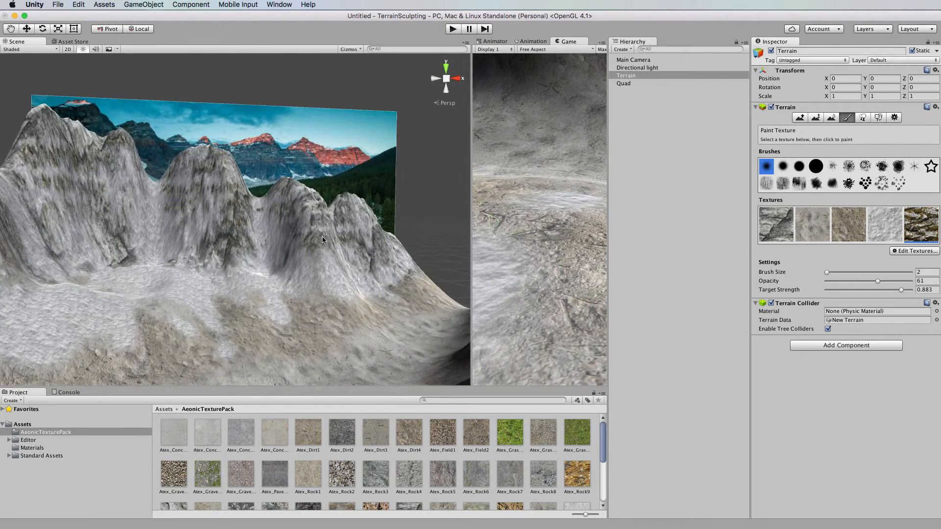
Compare the painted far mountains with the peaks in the lake reference image.
{"action": "scroll", "coordinate": [349, 231], "scroll_direction": "down", "scroll_amount": 5}
{"action": "left_click_drag", "start_coordinate": [349, 230], "coordinate": [304, 270], "text": "alt"}
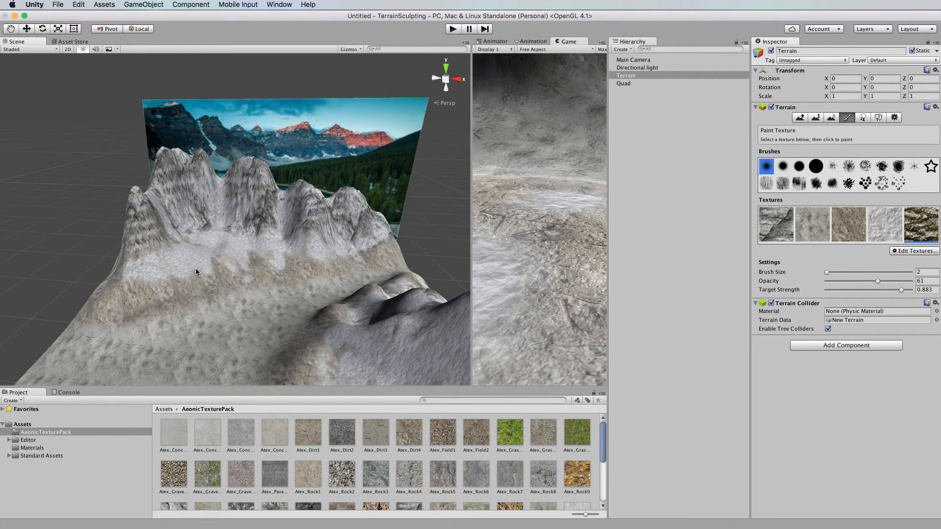
{"action": "scroll", "coordinate": [217, 276], "scroll_direction": "up", "scroll_amount": 6}
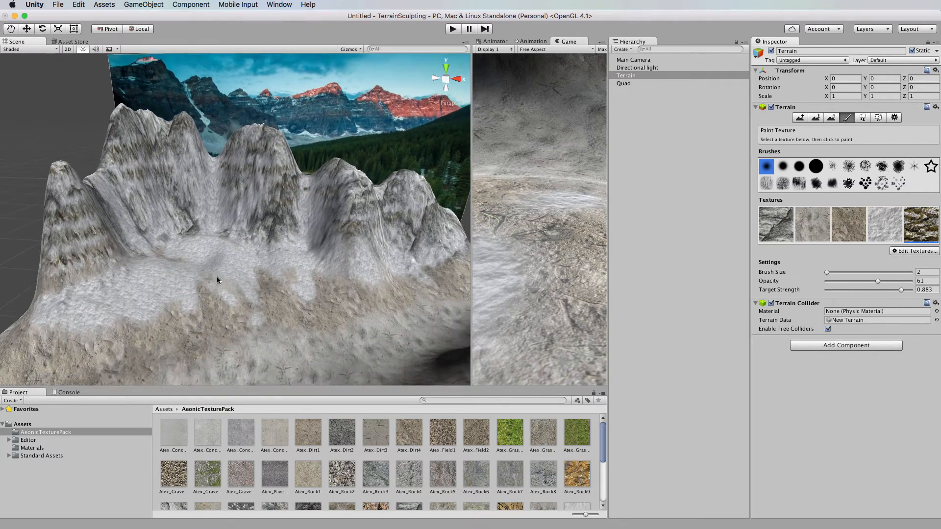
{"action": "scroll", "coordinate": [216, 276], "scroll_direction": "down", "scroll_amount": 4}
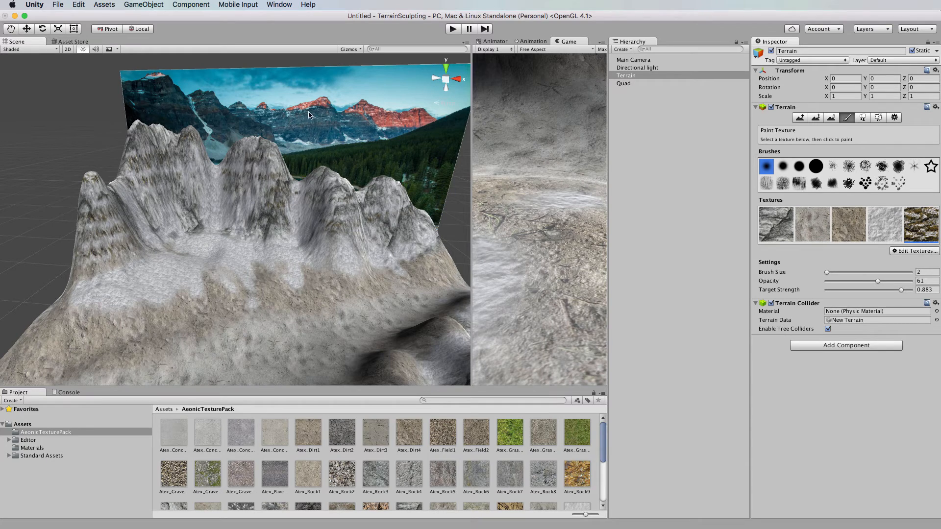
{"action": "scroll", "coordinate": [303, 120], "scroll_direction": "up", "scroll_amount": 3}
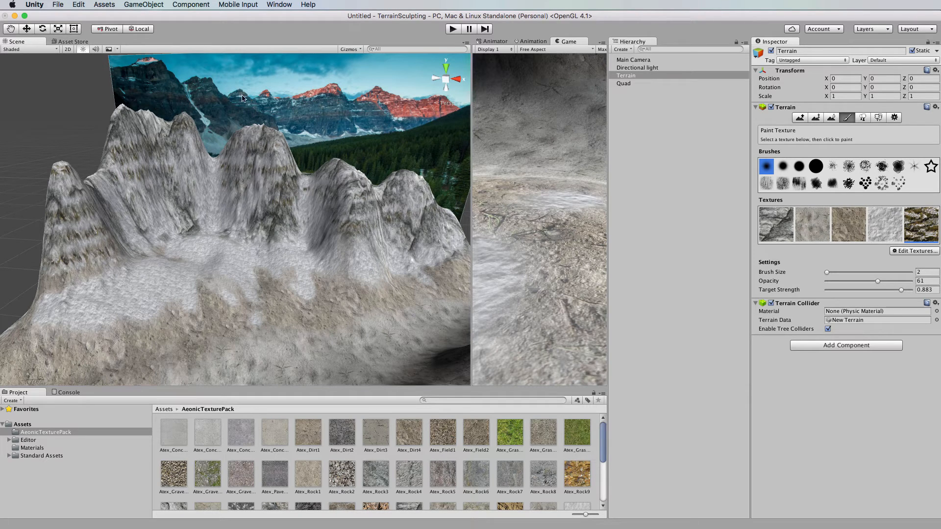
{"action": "left_click_drag", "start_coordinate": [285, 100], "coordinate": [324, 170], "text": "alt"}
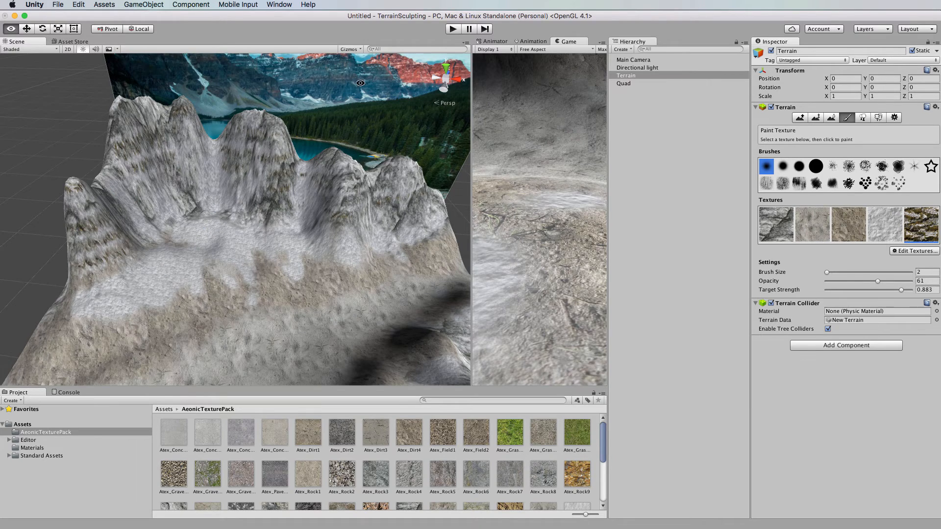
{"action": "left_click_drag", "start_coordinate": [361, 83], "coordinate": [322, 208], "text": "alt"}
{"action": "left_click_drag", "start_coordinate": [363, 103], "coordinate": [347, 24], "text": "alt"}
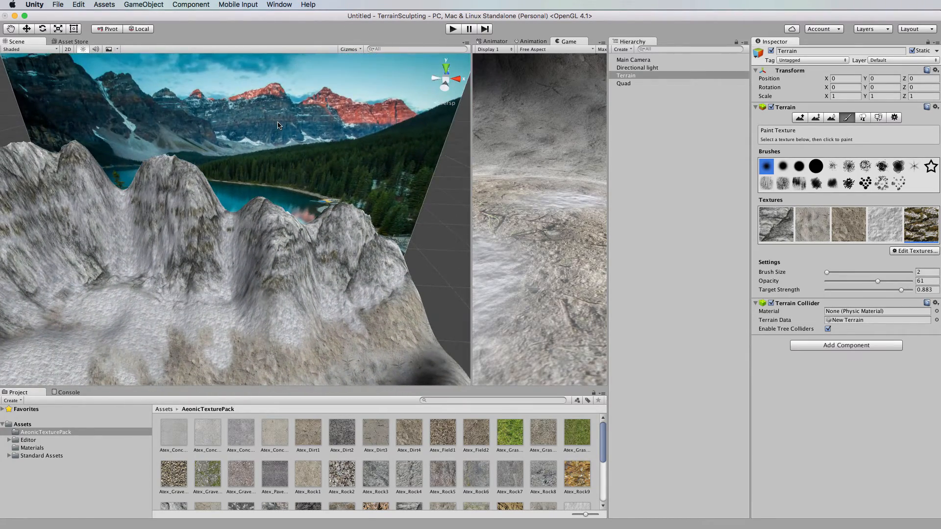
{"action": "scroll", "coordinate": [311, 143], "scroll_direction": "down", "scroll_amount": 8}
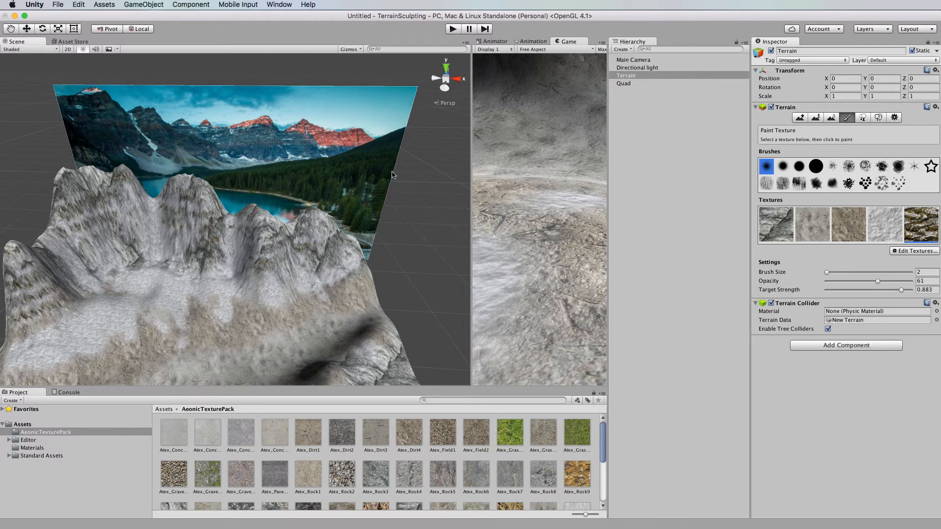
{"action": "scroll", "coordinate": [239, 198], "scroll_direction": "down", "scroll_amount": 2}
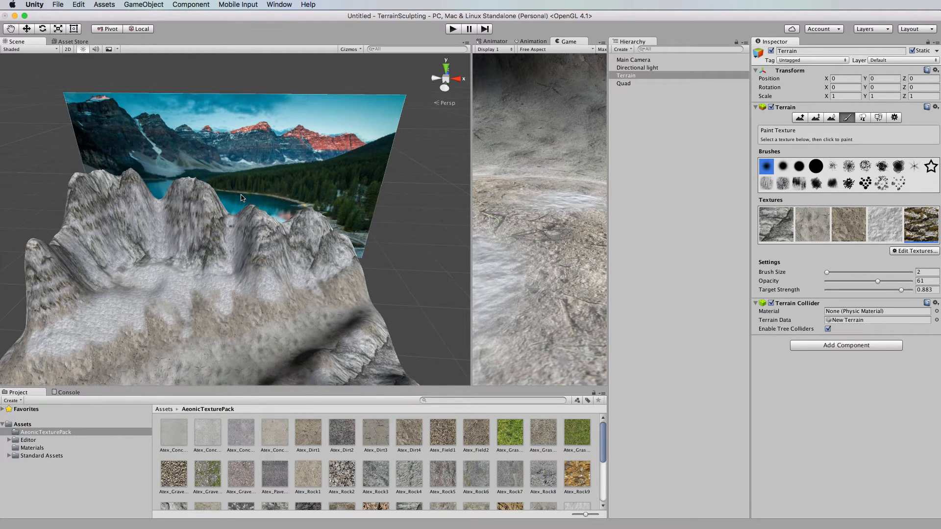
Examine the near ridge, basin floor and far mountains from low and high viewpoints.
{"action": "left_click_drag", "start_coordinate": [252, 181], "coordinate": [295, 116], "text": "alt"}
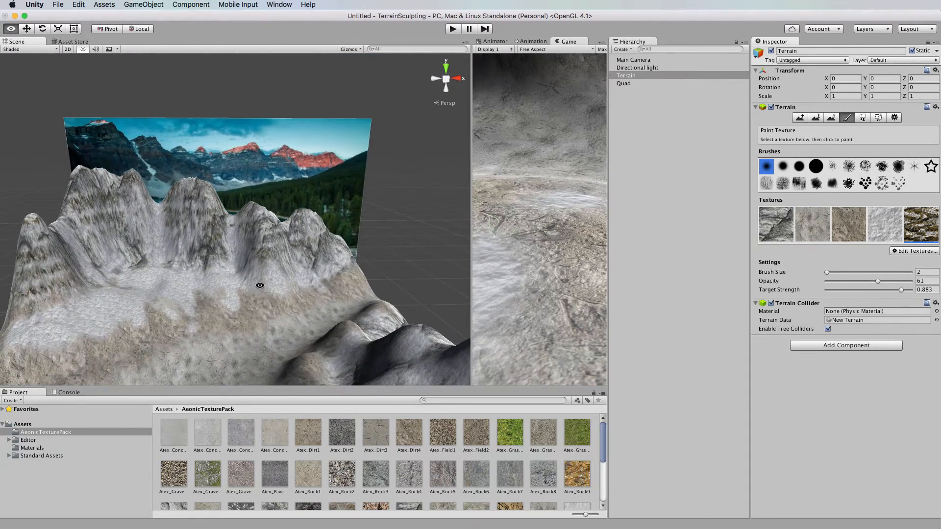
{"action": "middle_click_drag", "start_coordinate": [260, 284], "coordinate": [252, 205]}
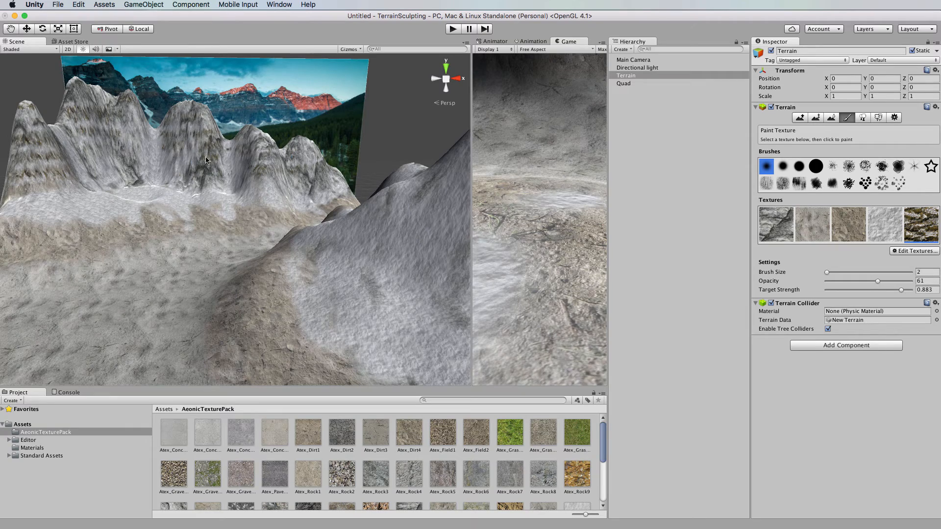
{"action": "scroll", "coordinate": [210, 172], "scroll_direction": "down", "scroll_amount": 5}
{"action": "scroll", "coordinate": [226, 156], "scroll_direction": "up", "scroll_amount": 3}
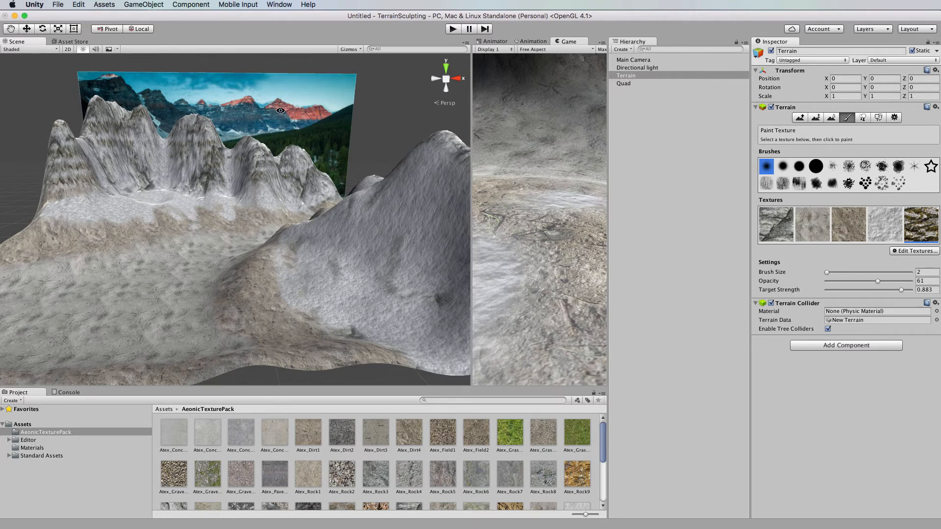
{"action": "left_click_drag", "start_coordinate": [281, 120], "coordinate": [257, 168], "text": "alt"}
{"action": "scroll", "coordinate": [256, 168], "scroll_direction": "up", "scroll_amount": 5}
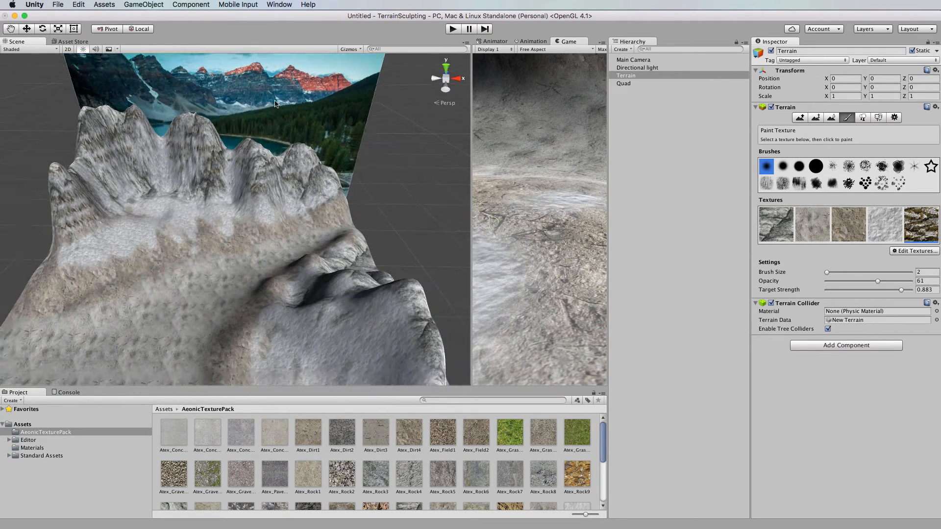
Compare the terrain's outline with the lake, shoreline and forest in the reference image.
{"action": "middle_click_drag", "start_coordinate": [274, 93], "coordinate": [272, 128]}
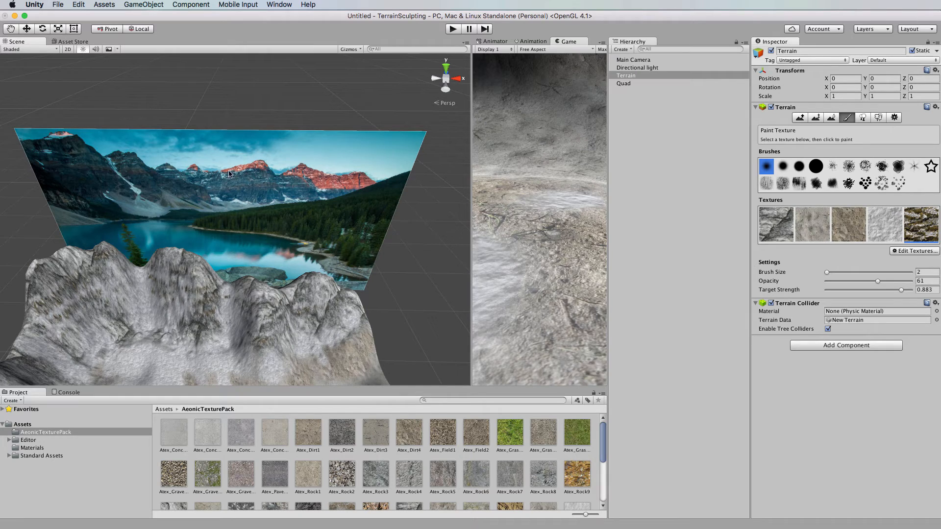
{"action": "scroll", "coordinate": [221, 178], "scroll_direction": "down", "scroll_amount": 3}
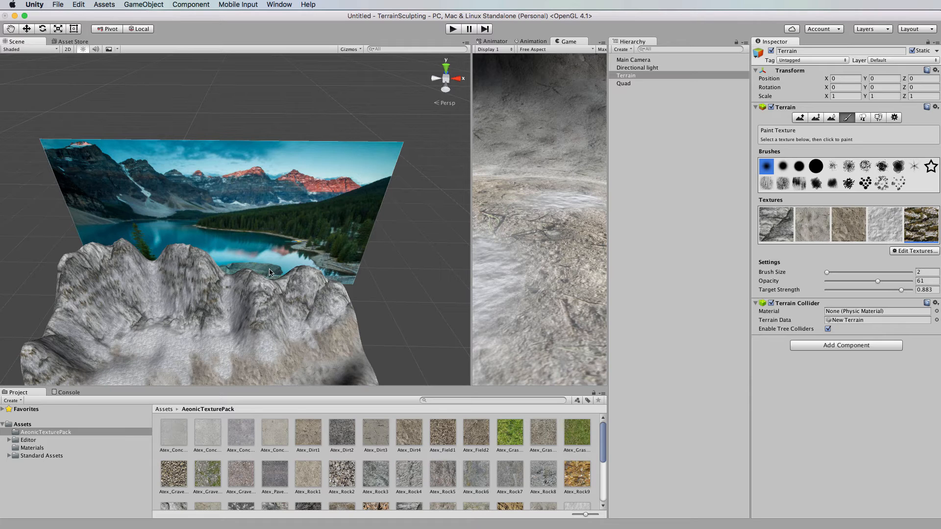
{"action": "scroll", "coordinate": [272, 322], "scroll_direction": "up", "scroll_amount": 5}
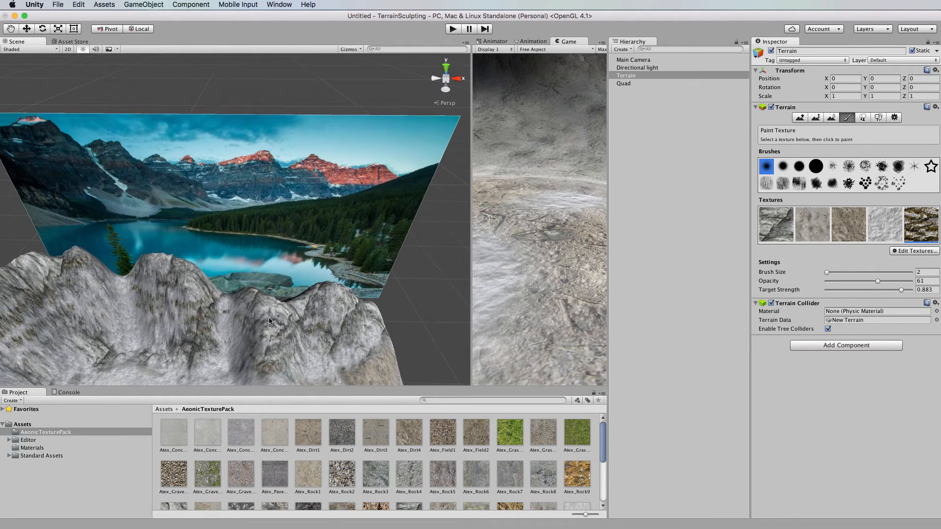
{"action": "scroll", "coordinate": [268, 316], "scroll_direction": "up", "scroll_amount": 3}
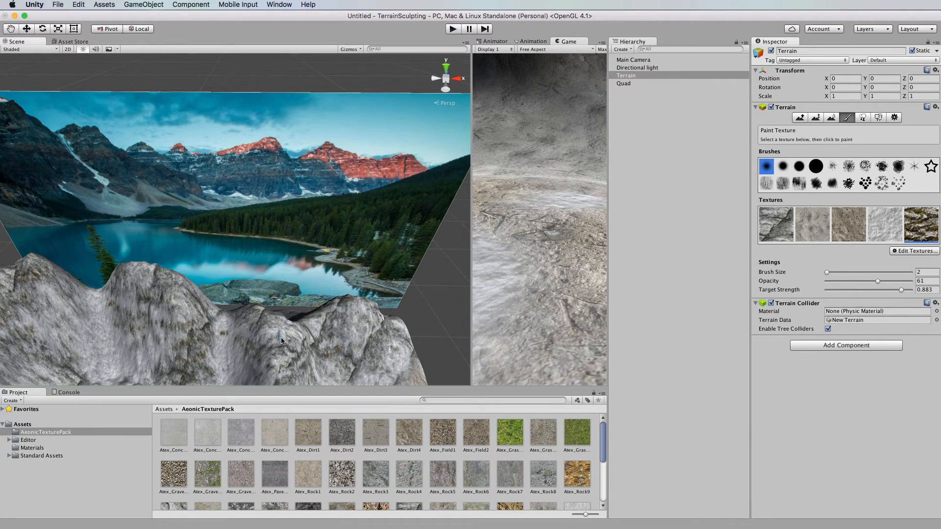
{"action": "scroll", "coordinate": [283, 343], "scroll_direction": "down", "scroll_amount": 1}
{"action": "scroll", "coordinate": [283, 342], "scroll_direction": "down", "scroll_amount": 4}
{"action": "left_click_drag", "start_coordinate": [281, 347], "coordinate": [294, 296], "text": "alt"}
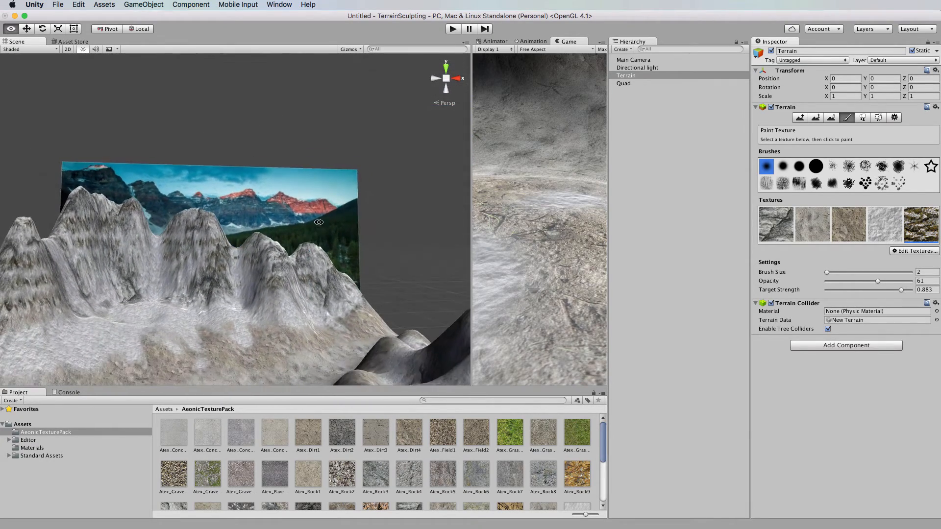
Examine the painted mountains, basin floor and near ridge against the lake reference image from several distances and angles.
{"action": "scroll", "coordinate": [284, 336], "scroll_direction": "down", "scroll_amount": 2}
{"action": "scroll", "coordinate": [284, 337], "scroll_direction": "up", "scroll_amount": 3}
{"action": "scroll", "coordinate": [284, 337], "scroll_direction": "down", "scroll_amount": 4}
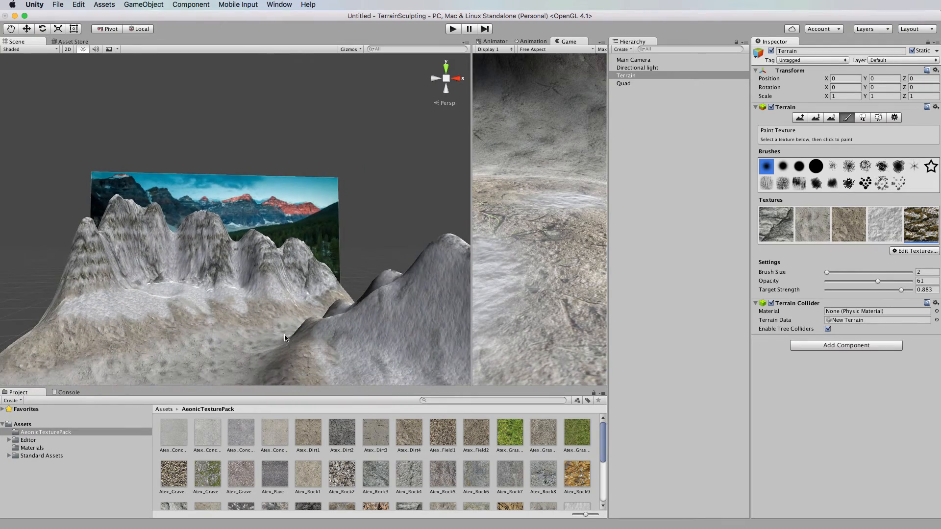
{"action": "scroll", "coordinate": [281, 329], "scroll_direction": "down", "scroll_amount": 5}
{"action": "left_click_drag", "start_coordinate": [243, 306], "coordinate": [268, 318], "text": "alt"}
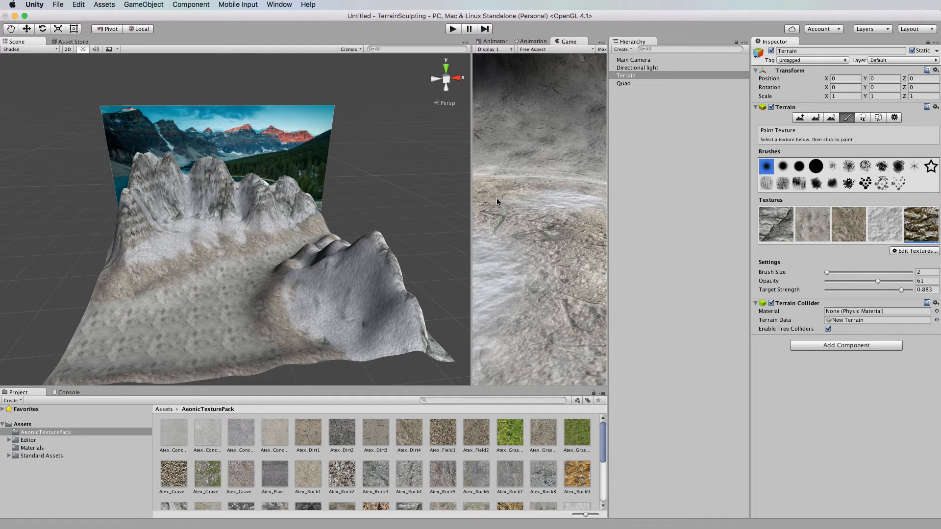
{"action": "scroll", "coordinate": [354, 319], "scroll_direction": "up", "scroll_amount": 2}
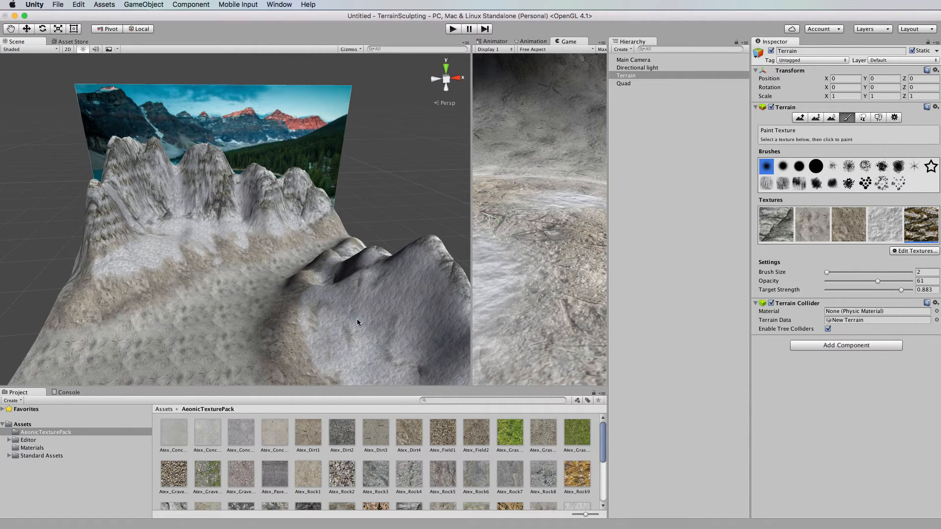
{"action": "scroll", "coordinate": [359, 319], "scroll_direction": "up", "scroll_amount": 2}
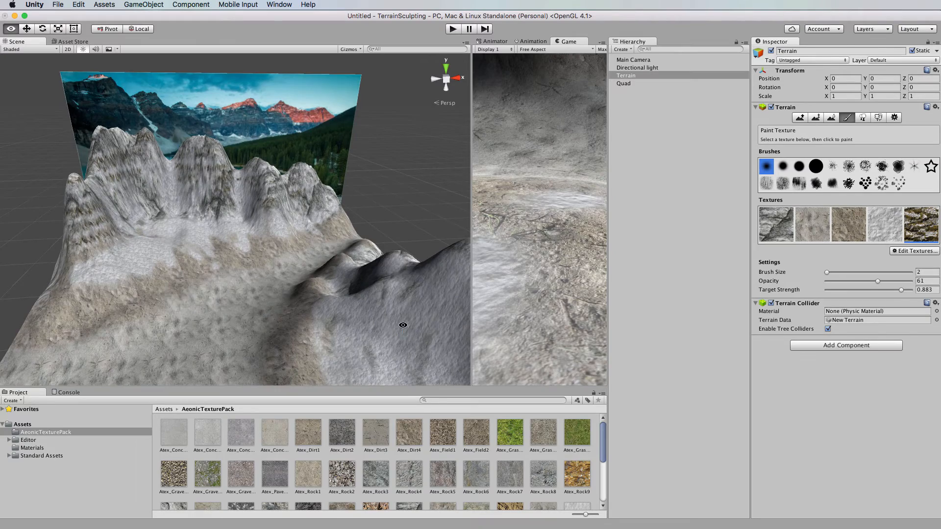
{"action": "left_click_drag", "start_coordinate": [398, 331], "coordinate": [370, 287], "text": "alt"}
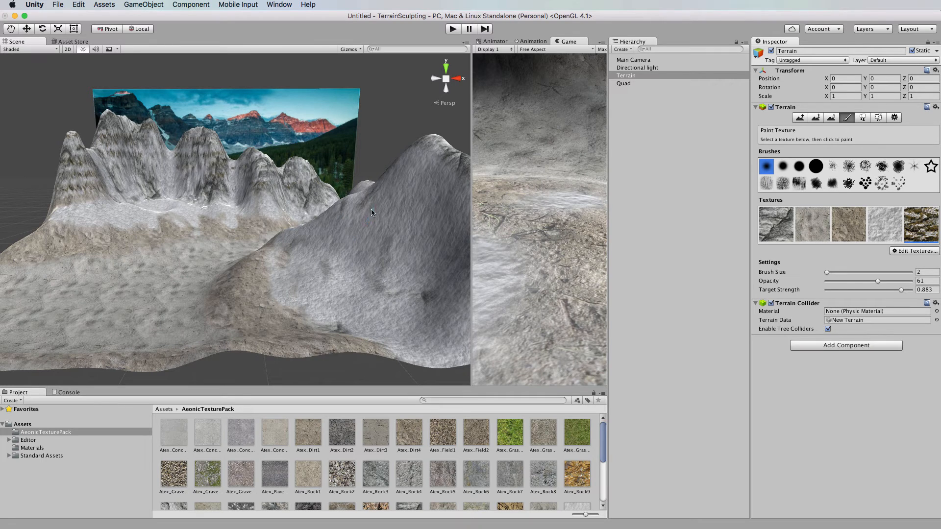
{"action": "left_click_drag", "start_coordinate": [348, 238], "coordinate": [375, 262], "text": "alt"}
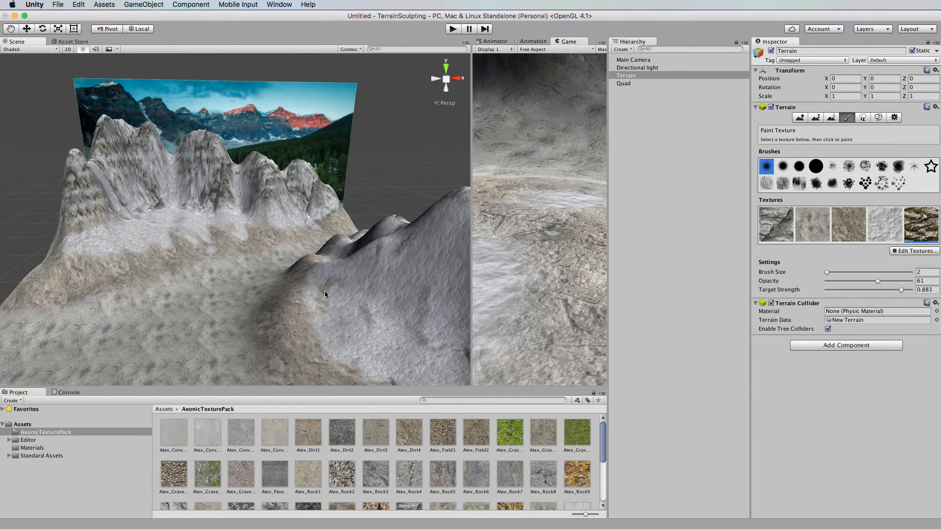
{"action": "scroll", "coordinate": [351, 304], "scroll_direction": "down", "scroll_amount": 3}
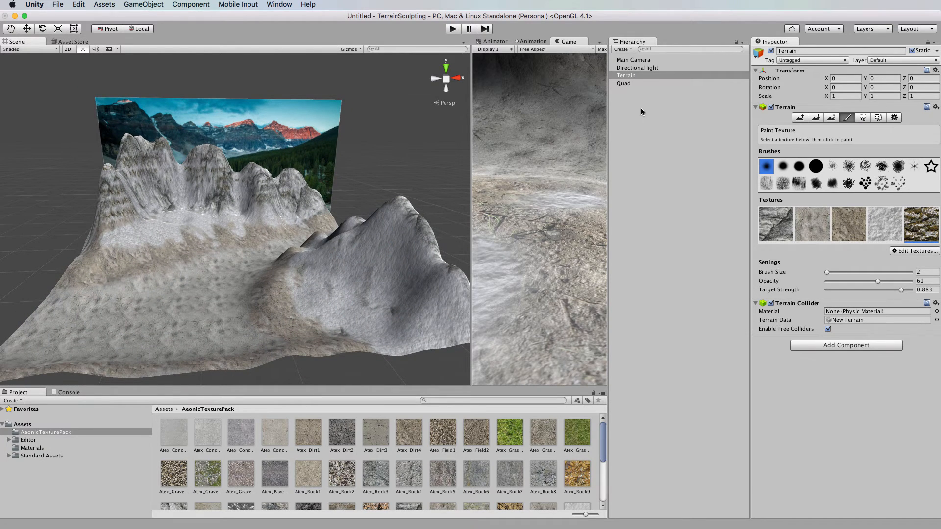
Add the Conifer_Desktop prefab as a placeable tree type for the terrain.
{"action": "left_click", "coordinate": [631, 76]}
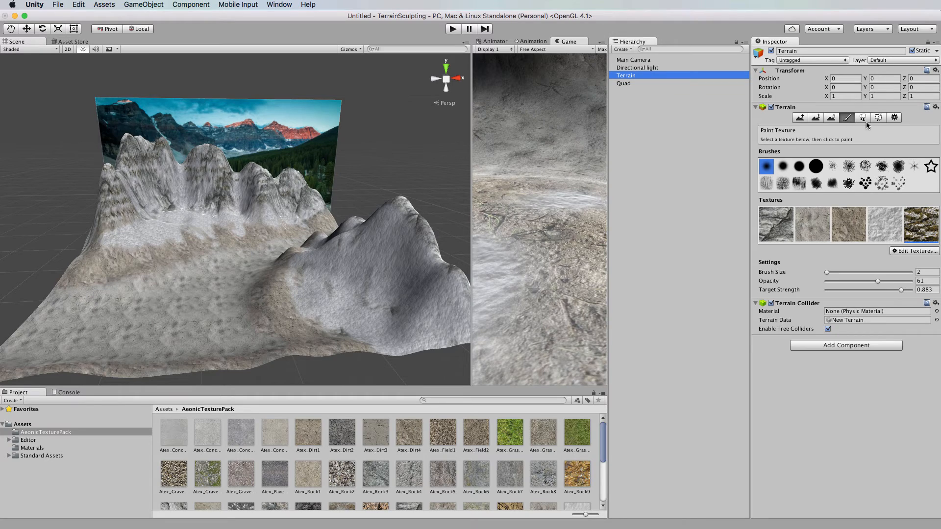
{"action": "left_click", "coordinate": [864, 119]}
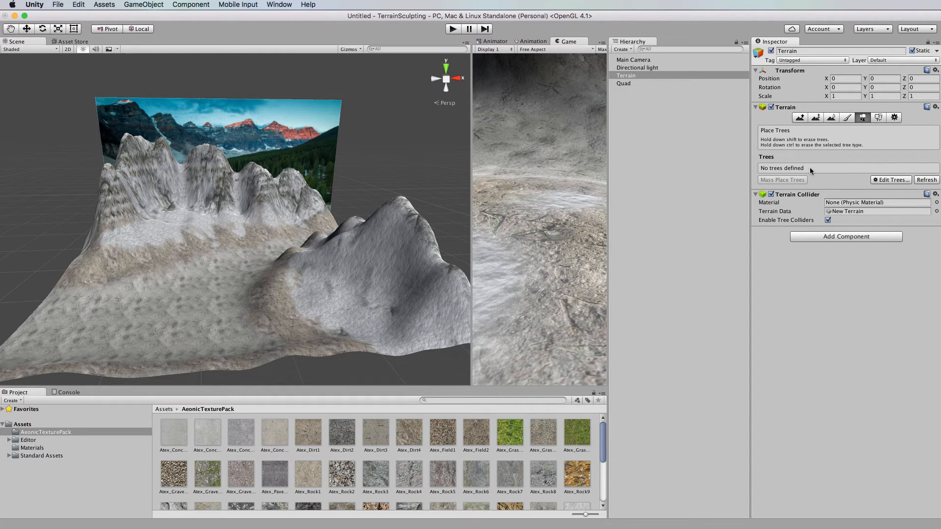
{"action": "left_click", "coordinate": [886, 182]}
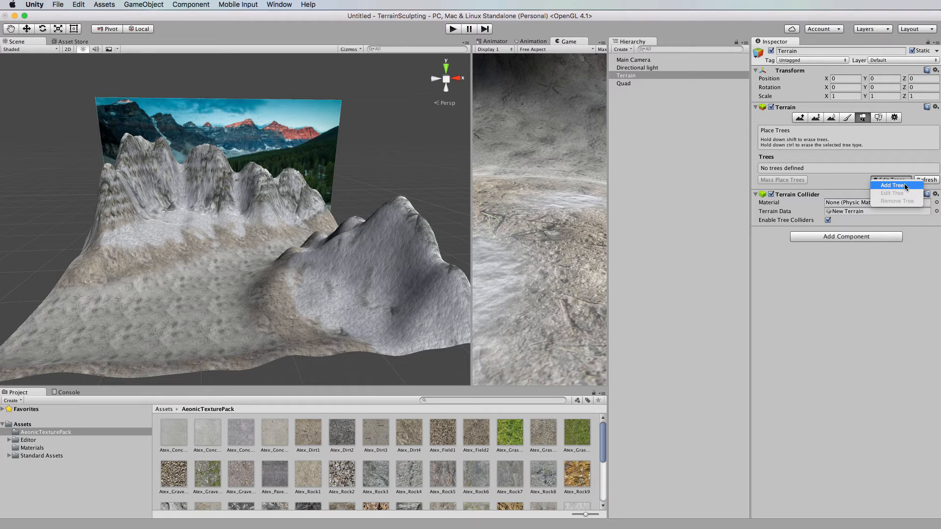
{"action": "left_click", "coordinate": [906, 186]}
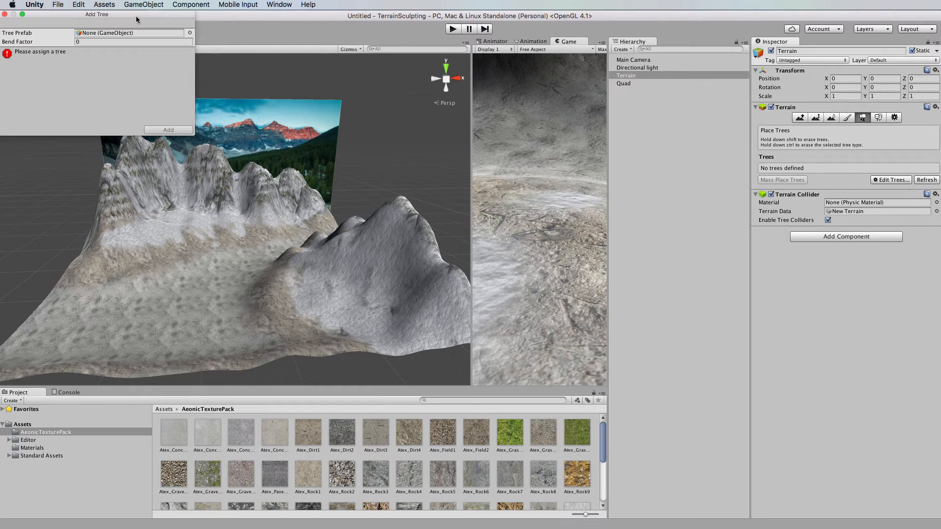
{"action": "left_click_drag", "start_coordinate": [137, 15], "coordinate": [496, 187]}
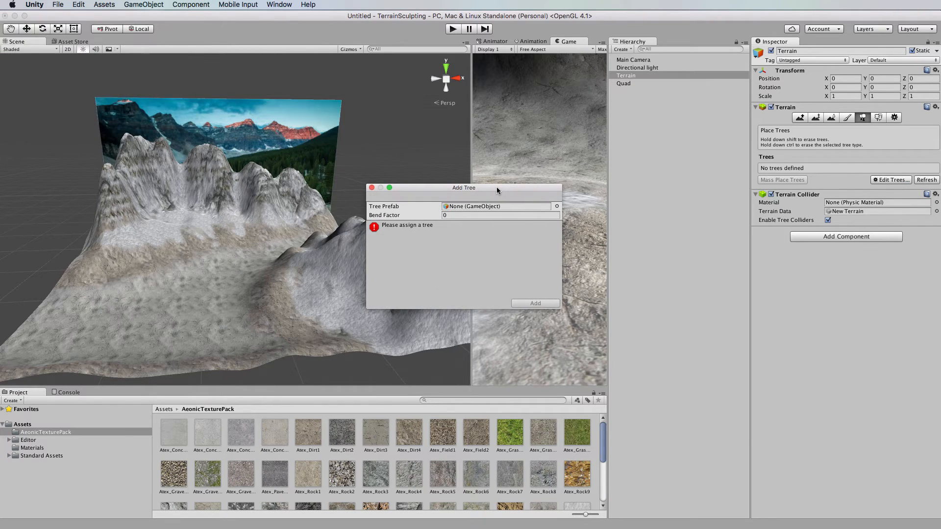
{"action": "left_click", "coordinate": [556, 207]}
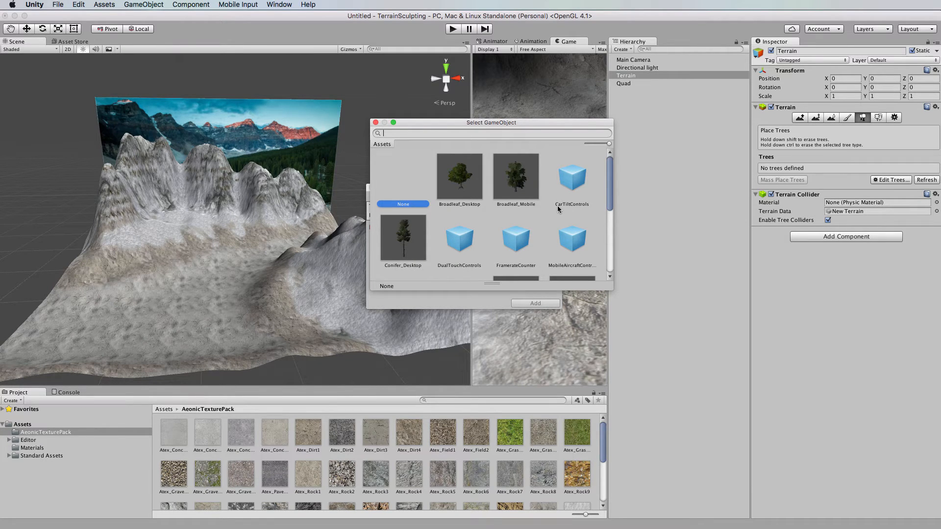
{"action": "scroll", "coordinate": [558, 208], "scroll_direction": "down", "scroll_amount": 5}
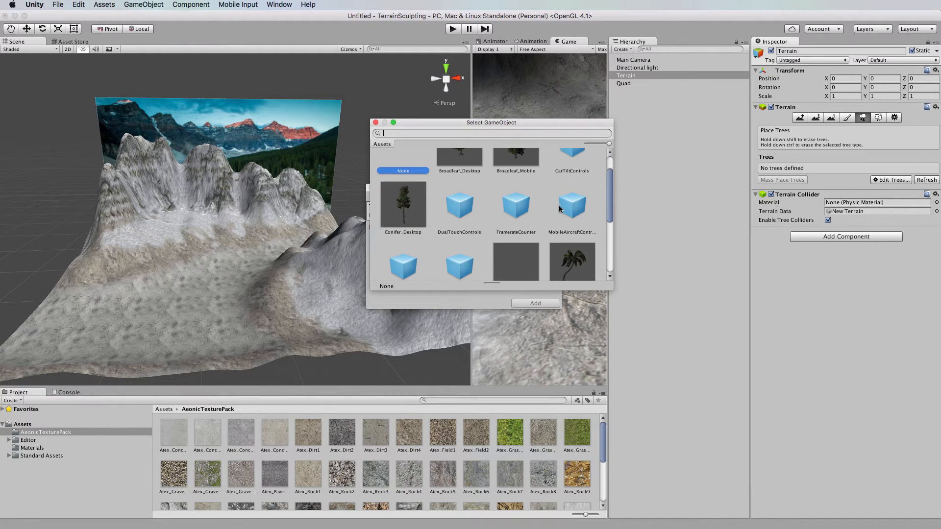
{"action": "scroll", "coordinate": [560, 209], "scroll_direction": "down", "scroll_amount": 3}
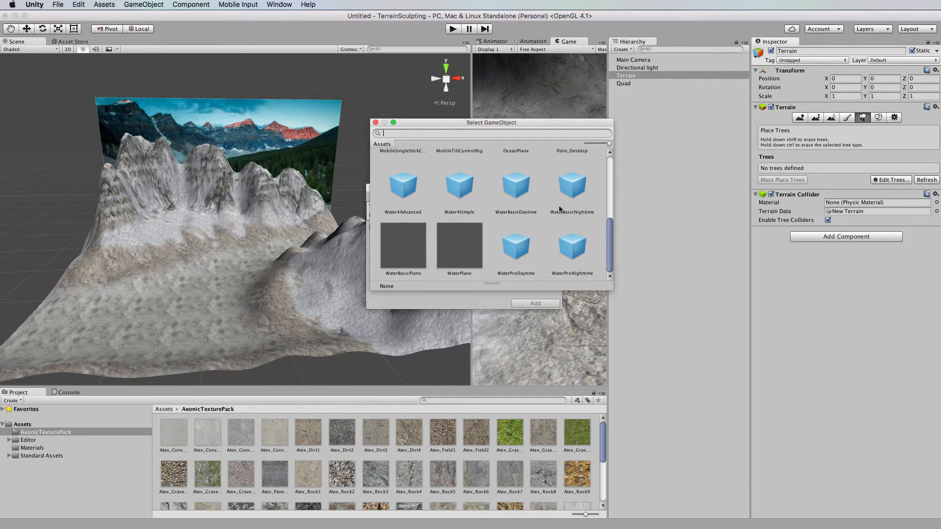
{"action": "scroll", "coordinate": [560, 208], "scroll_direction": "up", "scroll_amount": 10}
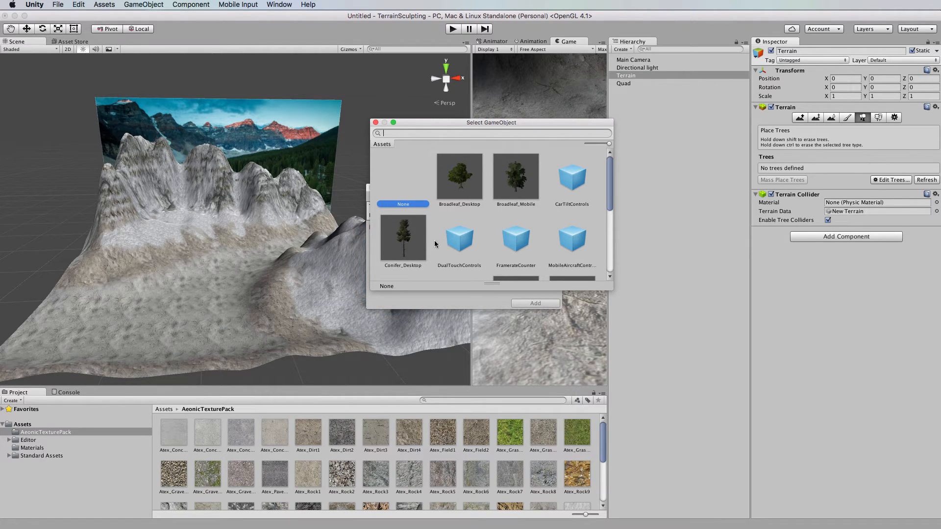
{"action": "left_click", "coordinate": [403, 237]}
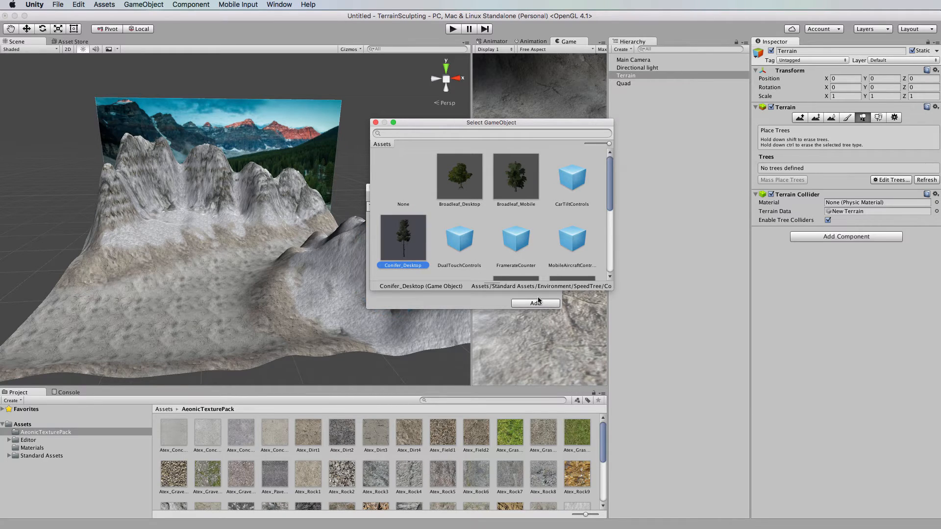
{"action": "double_click", "coordinate": [405, 238]}
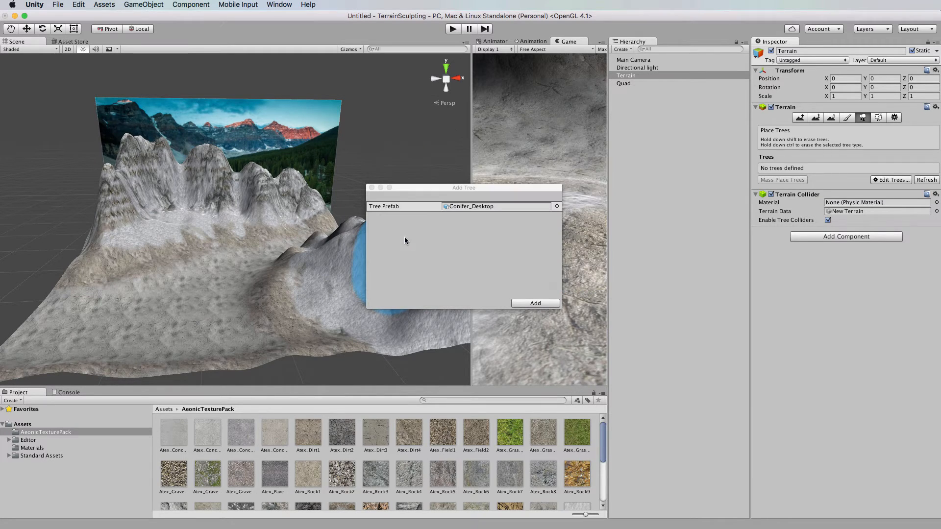
{"action": "left_click", "coordinate": [535, 304]}
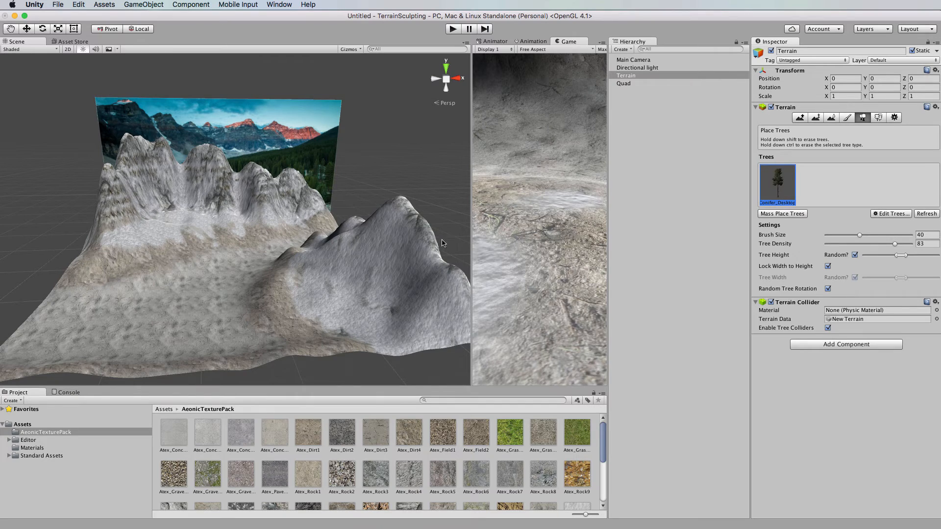
Try a wide random tree height range by placing a cluster of conifers on the near ridge's slope.
{"action": "scroll", "coordinate": [344, 283], "scroll_direction": "down", "scroll_amount": 1}
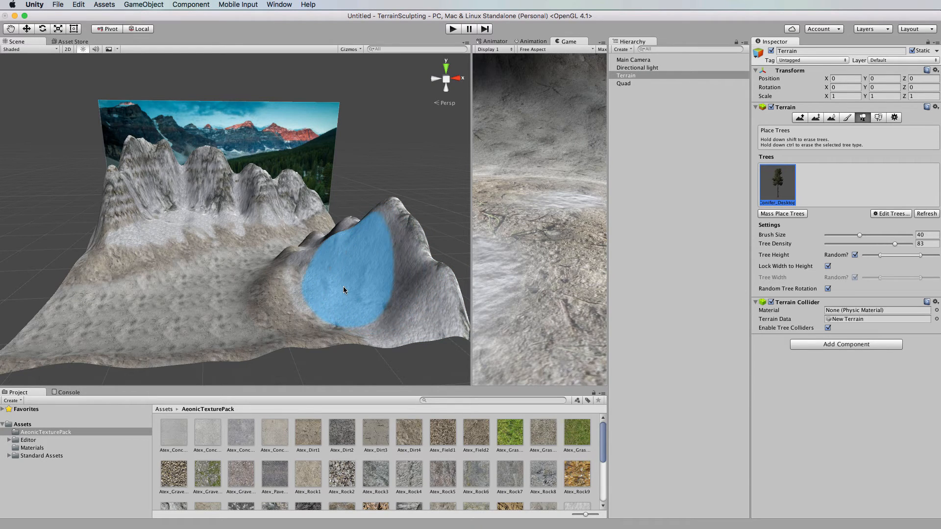
{"action": "left_click", "coordinate": [329, 288]}
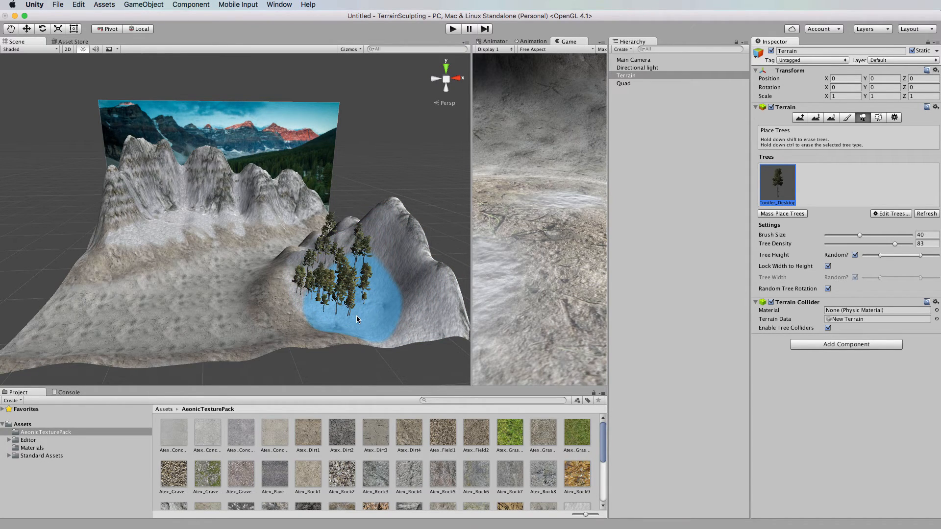
{"action": "scroll", "coordinate": [356, 315], "scroll_direction": "up", "scroll_amount": 2}
{"action": "left_click_drag", "start_coordinate": [356, 316], "coordinate": [372, 284], "text": "alt"}
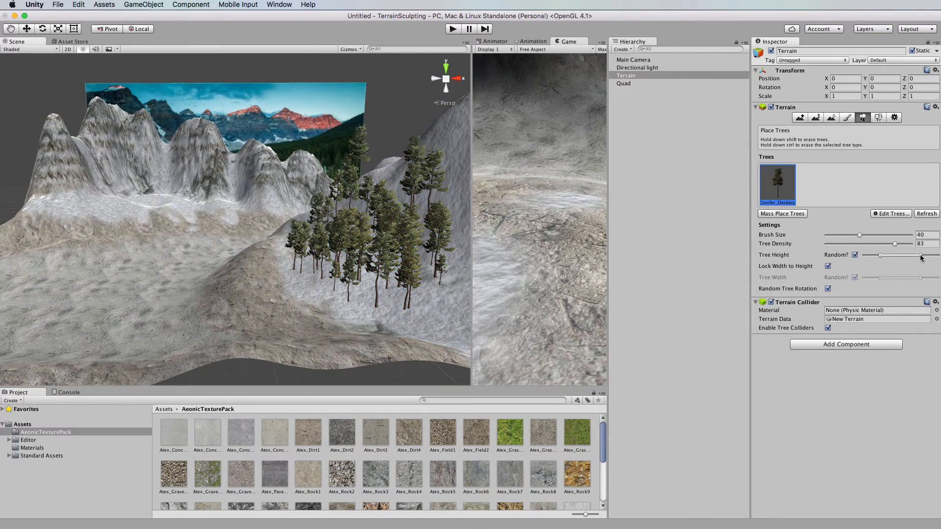
Narrow the random tree height to a short, low range and erase all the test conifers from the near ridge.
{"action": "left_click_drag", "start_coordinate": [920, 255], "coordinate": [870, 255]}
{"action": "mouse_move", "coordinate": [298, 288]}
{"action": "left_mouse_down"}
{"action": "mouse_move", "coordinate": [318, 293]}
{"action": "mouse_move", "coordinate": [314, 299]}
{"action": "mouse_move", "coordinate": [343, 294]}
{"action": "mouse_move", "coordinate": [328, 290]}
{"action": "left_mouse_up"}
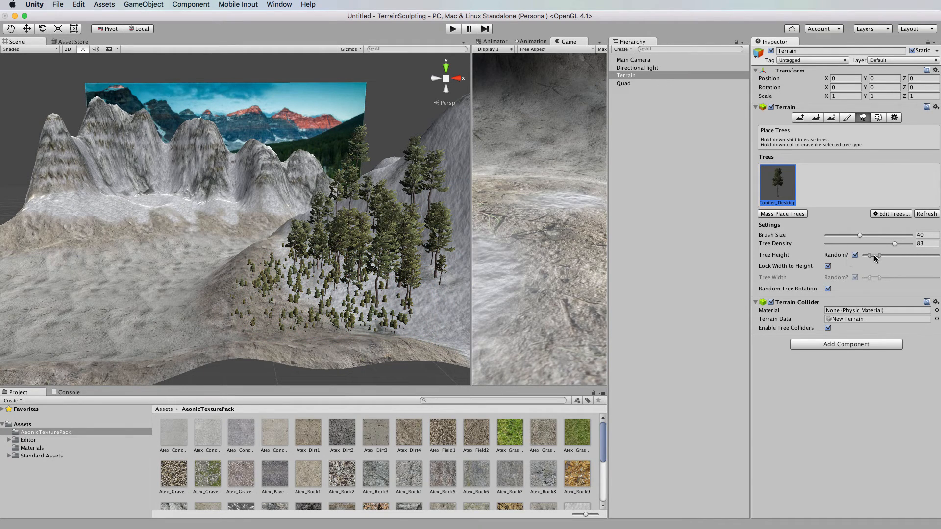
{"action": "left_click_drag", "start_coordinate": [870, 255], "coordinate": [876, 255]}
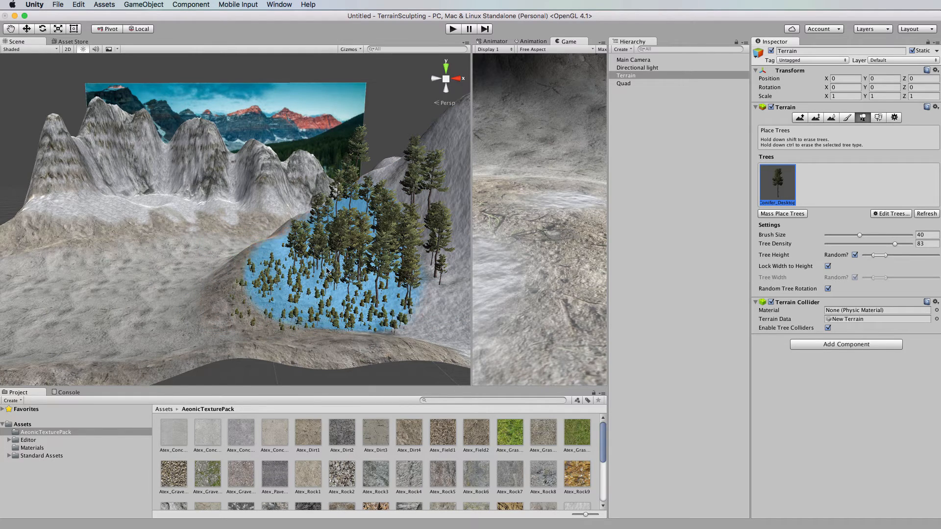
{"action": "mouse_move", "coordinate": [338, 274]}
{"action": "left_mouse_down", "text": "shift"}
{"action": "mouse_move", "coordinate": [304, 294]}
{"action": "mouse_move", "coordinate": [345, 240]}
{"action": "left_mouse_up", "text": "shift"}
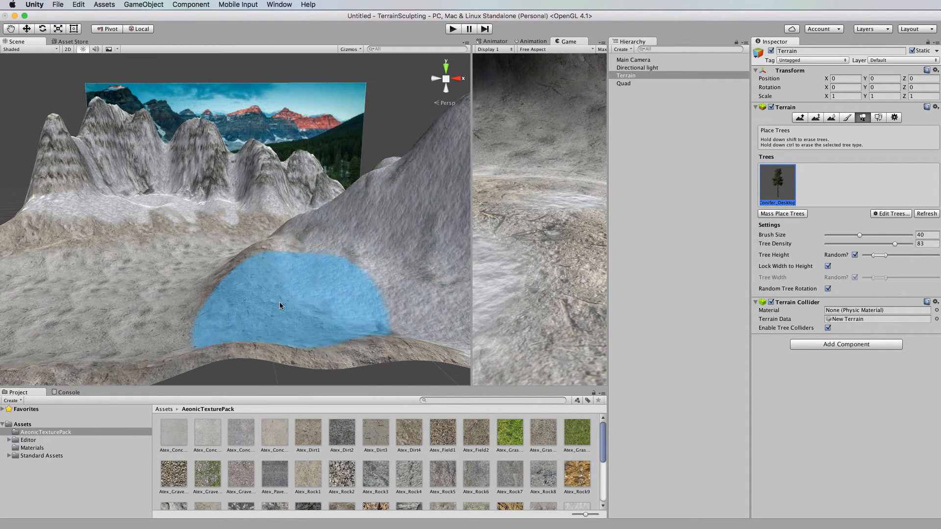
Cover the near ridge's slopes and peak with a dense forest of small conifers at brush size 40 and tree density 83.
{"action": "mouse_move", "coordinate": [305, 289]}
{"action": "left_mouse_down"}
{"action": "mouse_move", "coordinate": [292, 277]}
{"action": "mouse_move", "coordinate": [333, 265]}
{"action": "mouse_move", "coordinate": [377, 285]}
{"action": "mouse_move", "coordinate": [387, 324]}
{"action": "left_mouse_up"}
{"action": "mouse_move", "coordinate": [410, 223]}
{"action": "left_mouse_down", "text": "alt"}
{"action": "mouse_move", "coordinate": [376, 251]}
{"action": "mouse_move", "coordinate": [392, 265]}
{"action": "mouse_move", "coordinate": [378, 241]}
{"action": "mouse_move", "coordinate": [409, 287]}
{"action": "mouse_move", "coordinate": [375, 248]}
{"action": "mouse_move", "coordinate": [432, 250]}
{"action": "mouse_move", "coordinate": [368, 202]}
{"action": "mouse_move", "coordinate": [382, 256]}
{"action": "left_mouse_up", "text": "alt"}
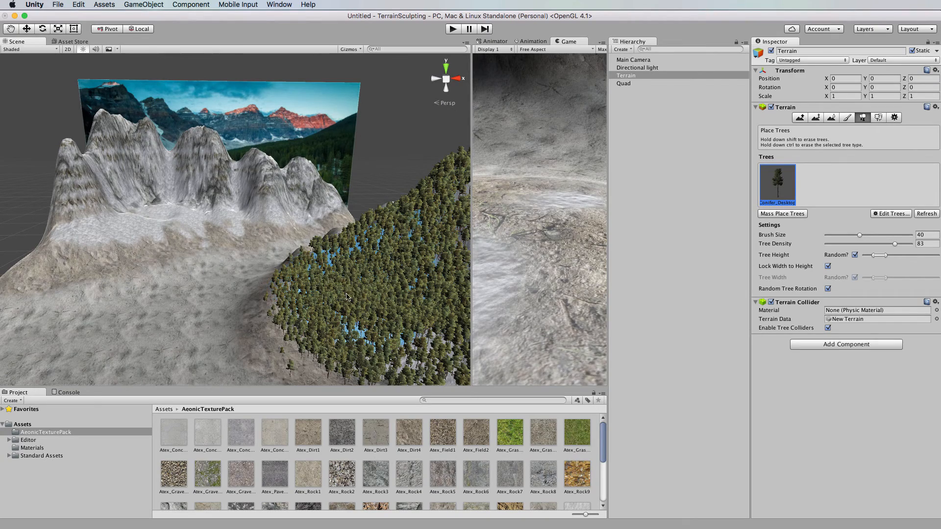
{"action": "left_click_drag", "start_coordinate": [324, 273], "coordinate": [383, 135], "text": "alt"}
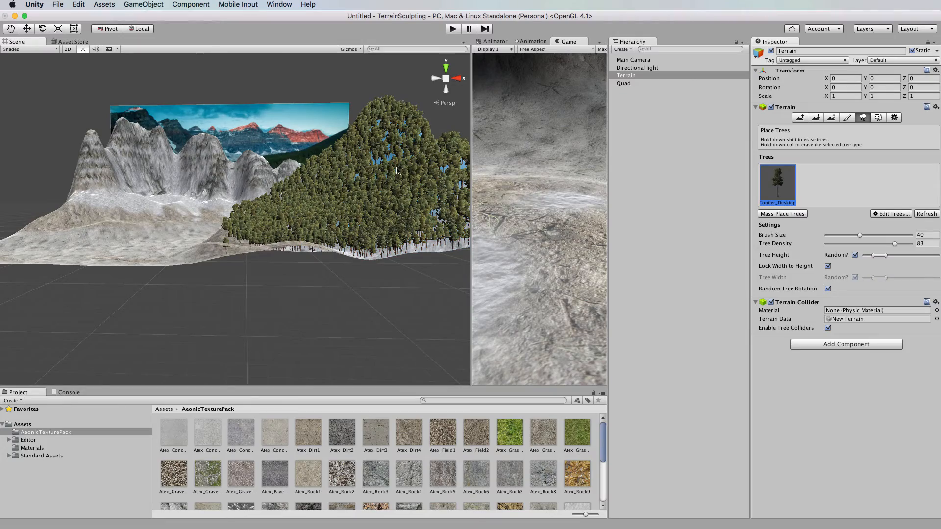
{"action": "left_click_drag", "start_coordinate": [352, 167], "coordinate": [343, 198], "text": "alt"}
{"action": "scroll", "coordinate": [343, 198], "scroll_direction": "down", "scroll_amount": 15}
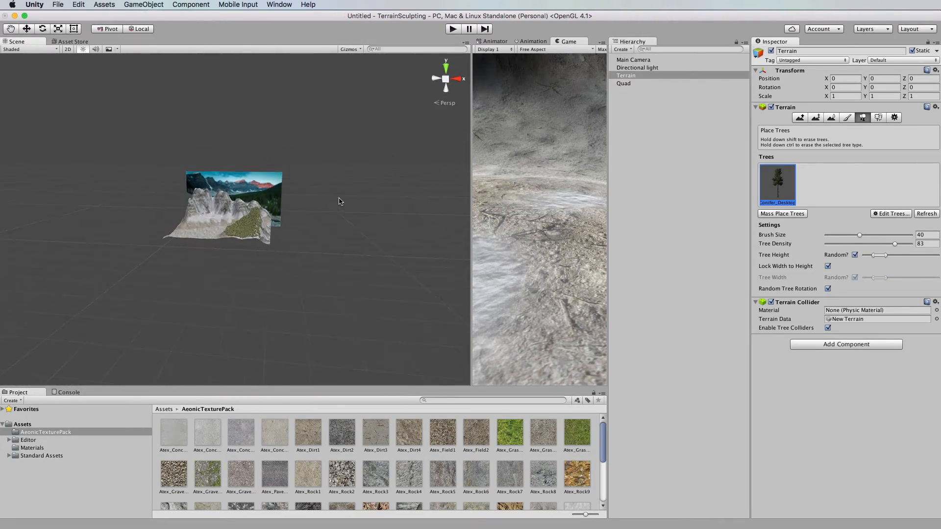
{"action": "scroll", "coordinate": [340, 201], "scroll_direction": "up", "scroll_amount": 15}
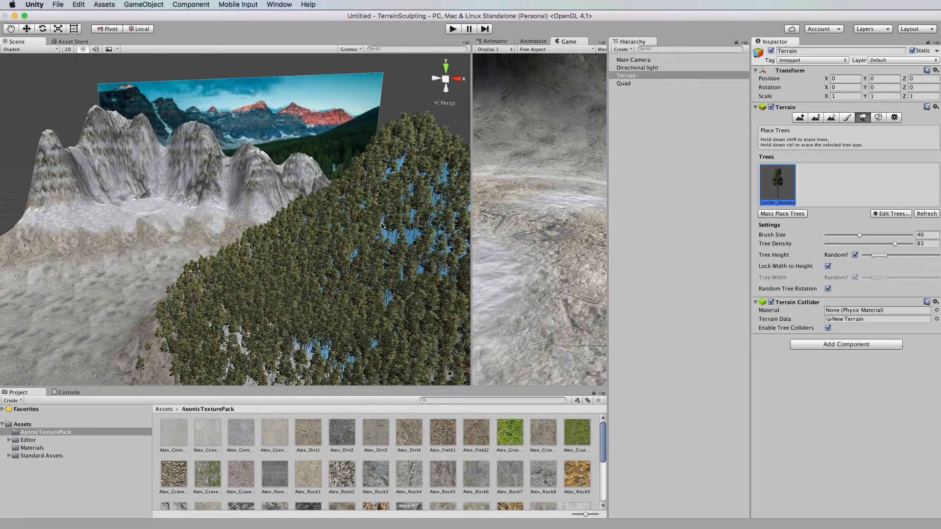
{"action": "left_click_drag", "start_coordinate": [349, 226], "coordinate": [360, 201], "text": "alt"}
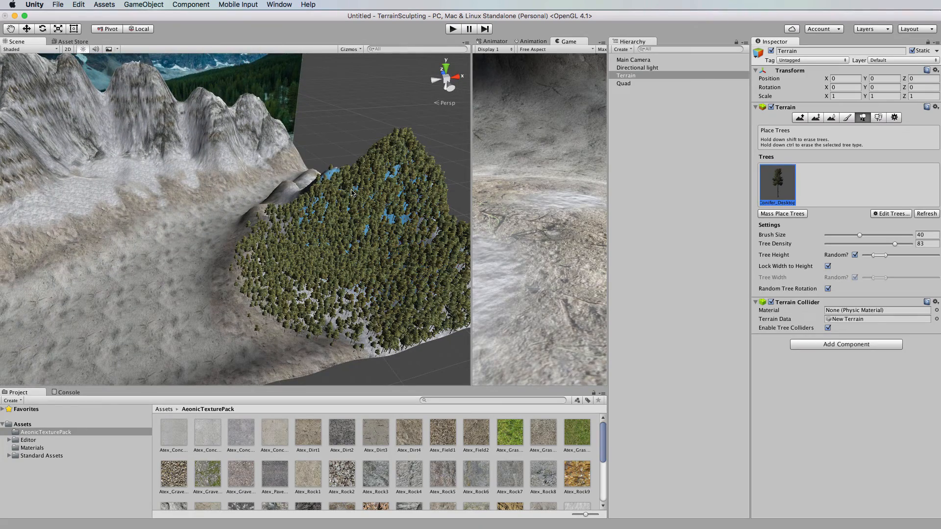
{"action": "left_click_drag", "start_coordinate": [355, 225], "coordinate": [354, 240], "text": "alt"}
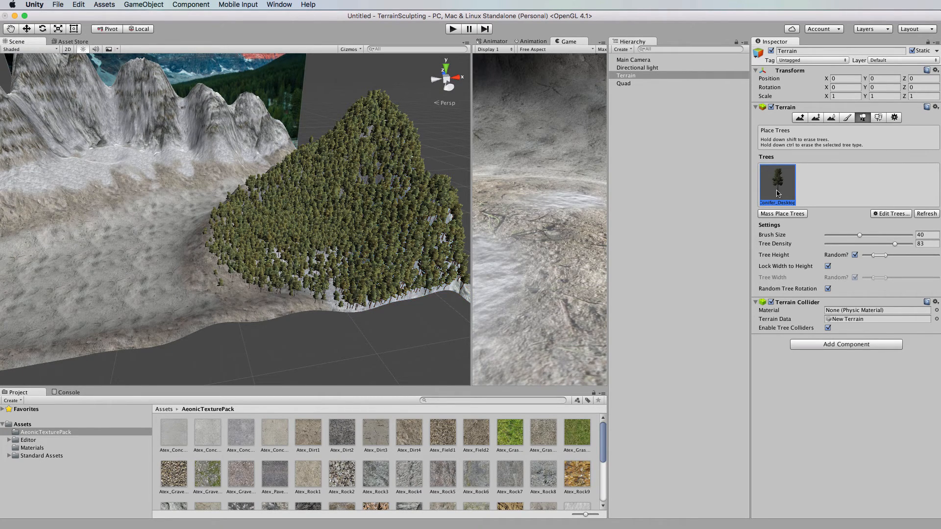
Test the terrain's Tree Distance at 0 and restore it to 2000.
{"action": "left_click", "coordinate": [897, 120]}
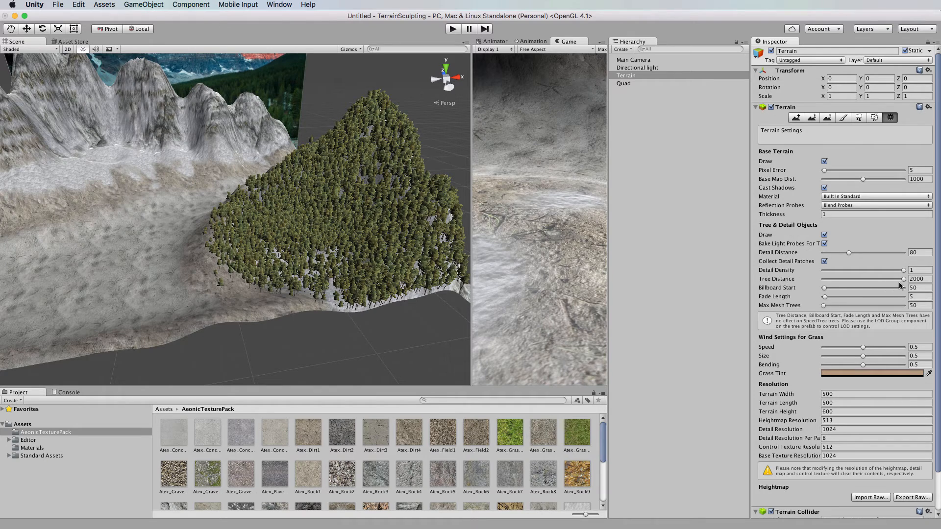
{"action": "left_click_drag", "start_coordinate": [904, 279], "coordinate": [822, 281]}
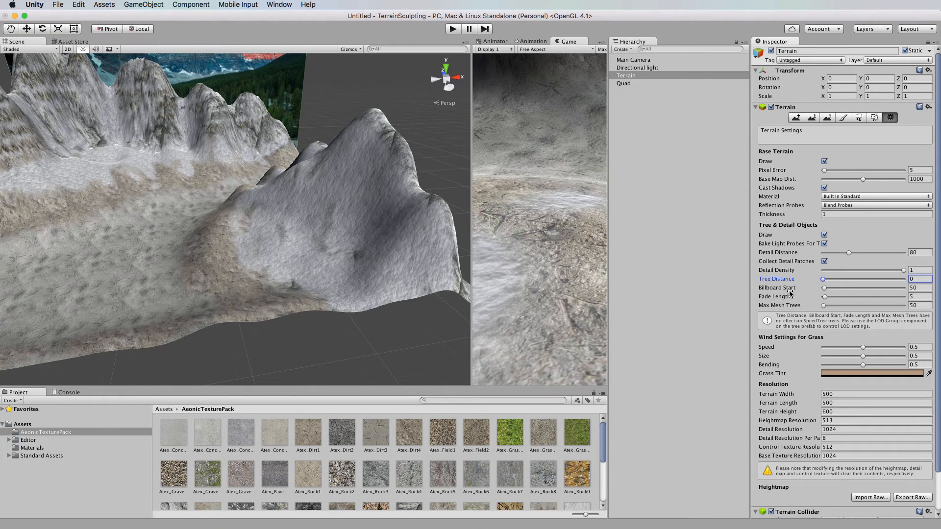
{"action": "left_click_drag", "start_coordinate": [824, 282], "coordinate": [896, 278]}
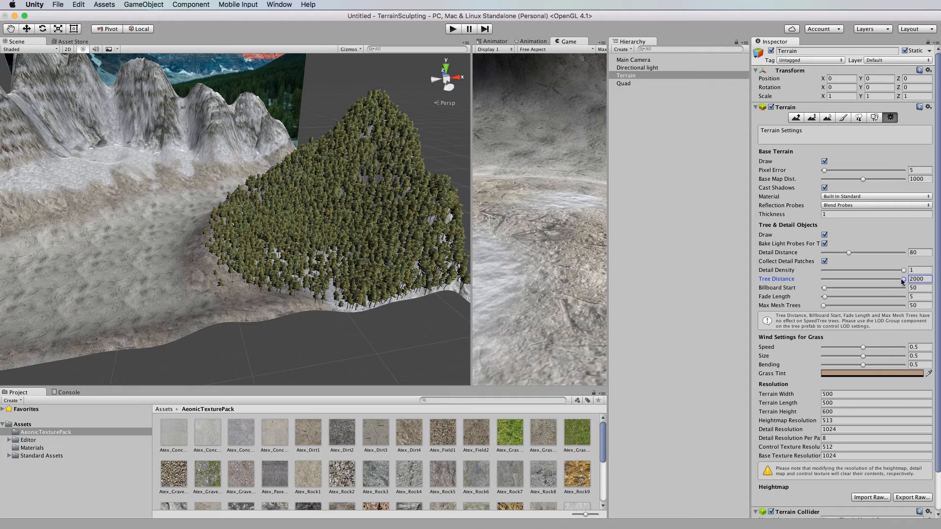
{"action": "scroll", "coordinate": [206, 280], "scroll_direction": "up", "scroll_amount": 3}
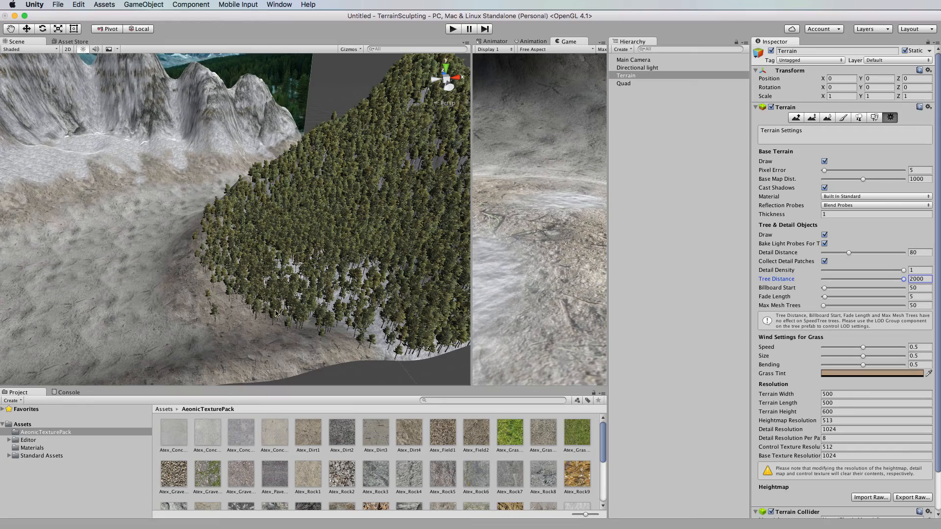
Set the terrain's Tree Distance to 1310.
{"action": "left_click_drag", "start_coordinate": [277, 314], "coordinate": [353, 200], "text": "alt"}
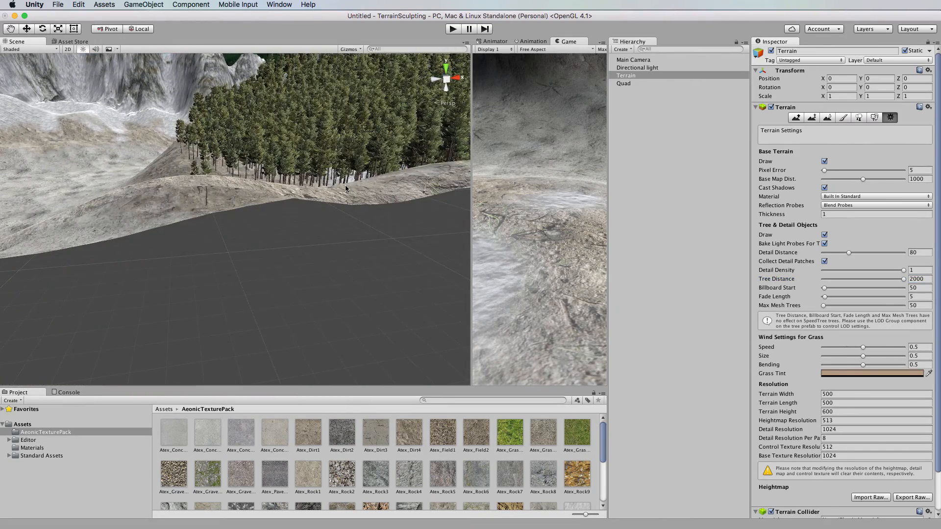
{"action": "left_click_drag", "start_coordinate": [352, 166], "coordinate": [319, 216], "text": "alt"}
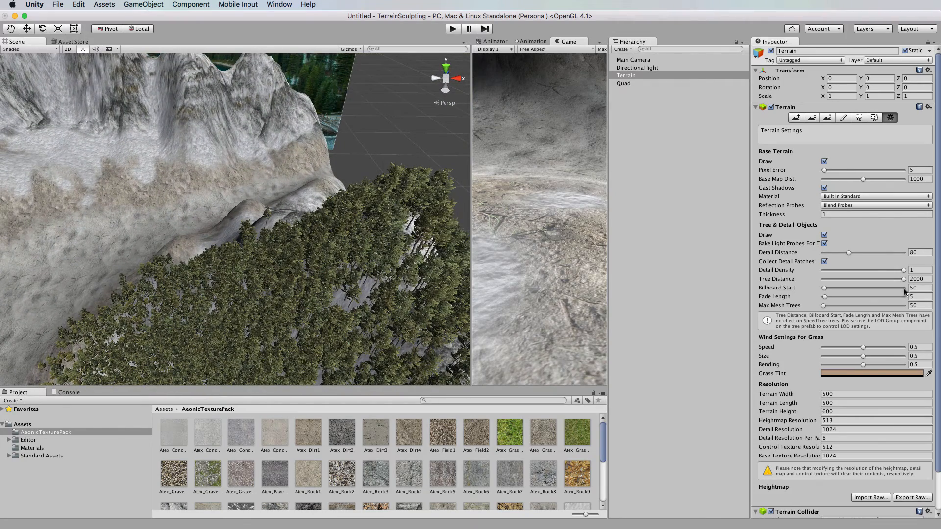
{"action": "left_click", "coordinate": [886, 279]}
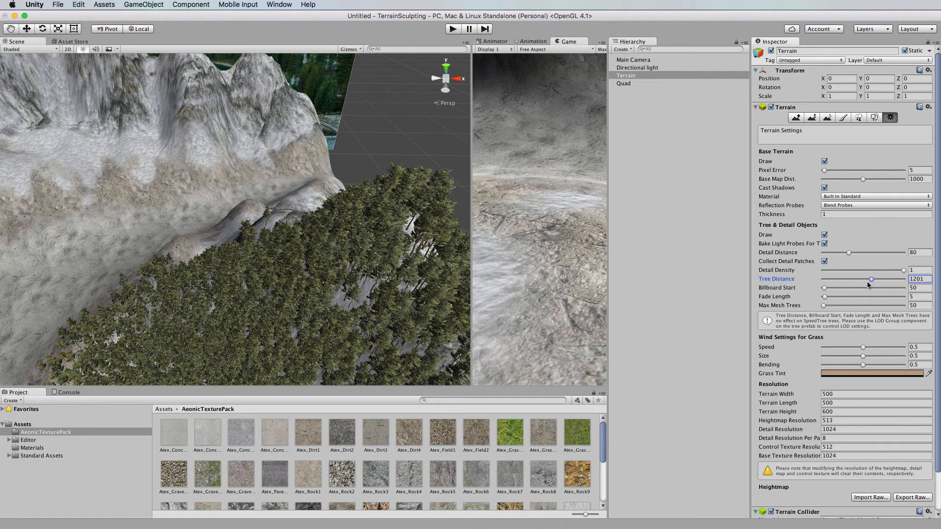
{"action": "left_click_drag", "start_coordinate": [872, 279], "coordinate": [876, 278]}
Examine the near ridge's conifer forest from close up, far away and a different angle to judge how the trees render.
{"action": "scroll", "coordinate": [364, 300], "scroll_direction": "down", "scroll_amount": 5}
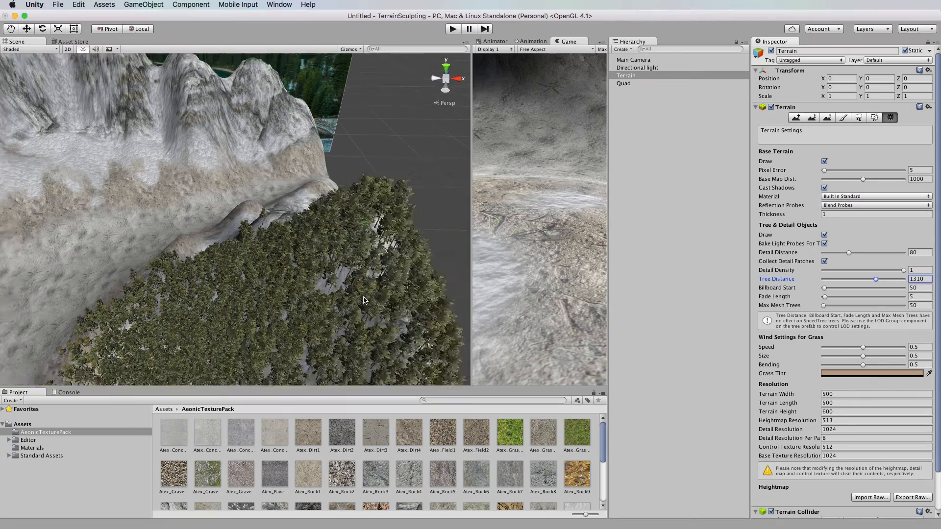
{"action": "scroll", "coordinate": [364, 300], "scroll_direction": "down", "scroll_amount": 3}
{"action": "scroll", "coordinate": [318, 305], "scroll_direction": "up", "scroll_amount": 6}
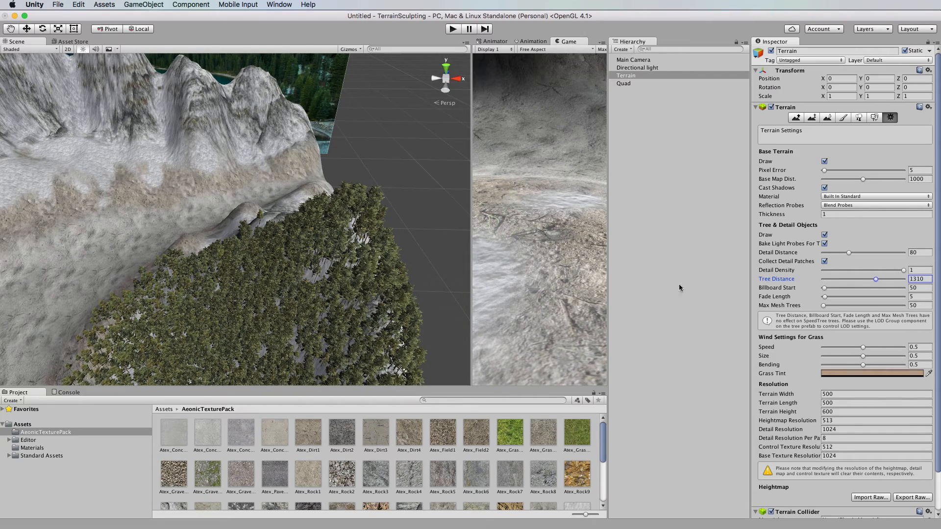
{"action": "scroll", "coordinate": [373, 301], "scroll_direction": "up", "scroll_amount": 5}
{"action": "scroll", "coordinate": [371, 301], "scroll_direction": "down", "scroll_amount": 5}
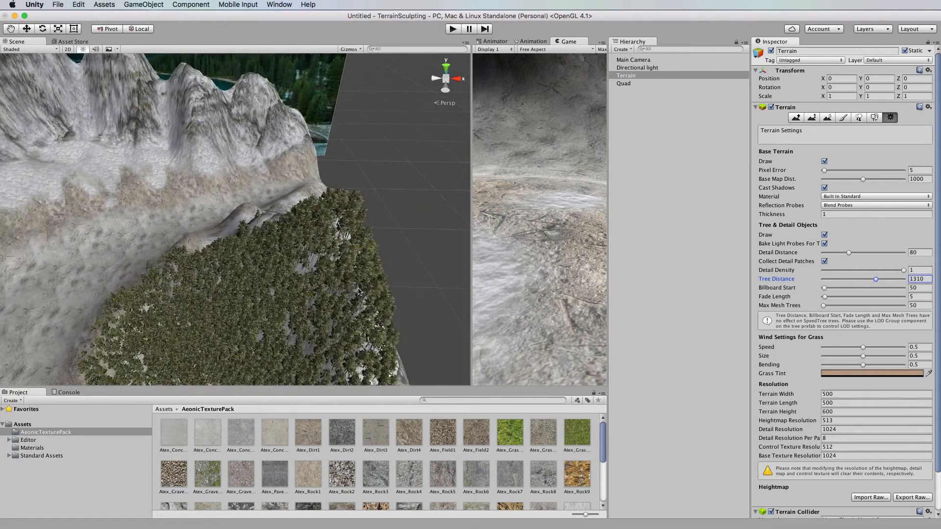
{"action": "left_click_drag", "start_coordinate": [371, 300], "coordinate": [368, 251], "text": "alt"}
{"action": "scroll", "coordinate": [367, 252], "scroll_direction": "up", "scroll_amount": 6}
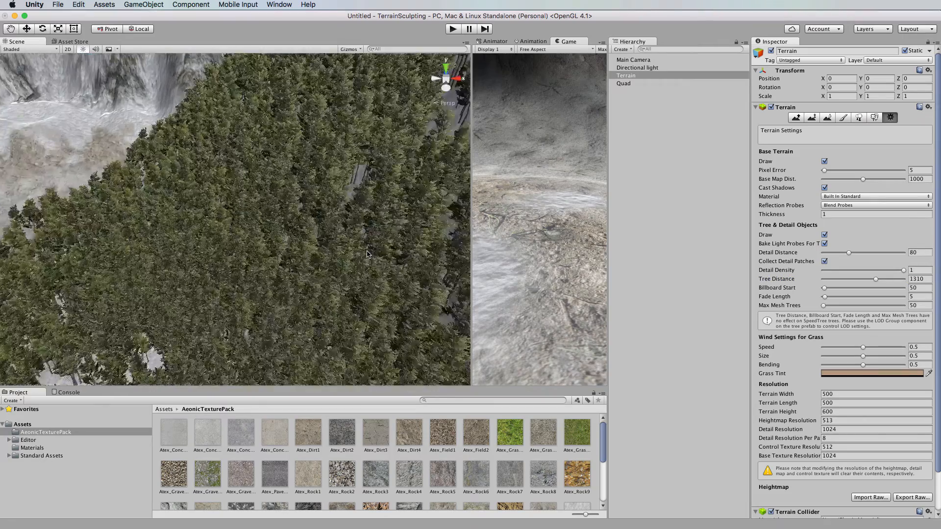
{"action": "scroll", "coordinate": [316, 228], "scroll_direction": "down", "scroll_amount": 8}
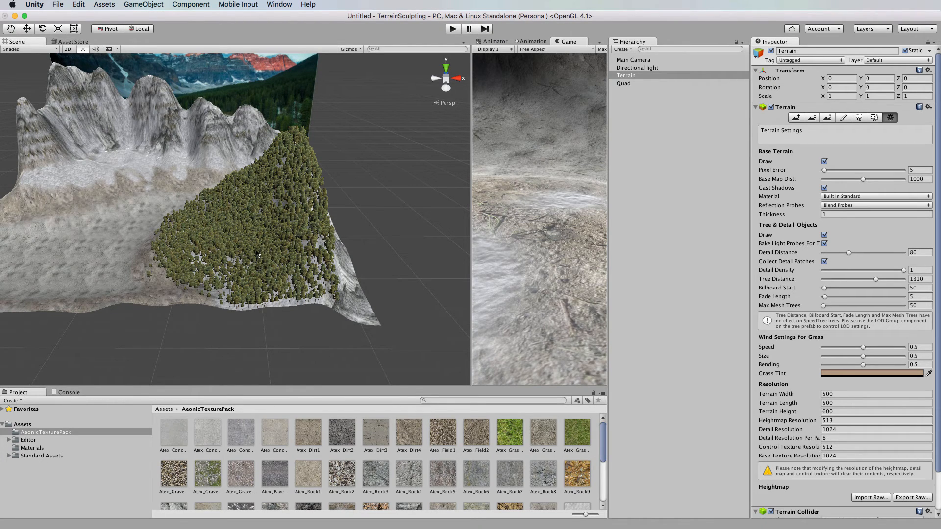
{"action": "scroll", "coordinate": [260, 237], "scroll_direction": "down", "scroll_amount": 3}
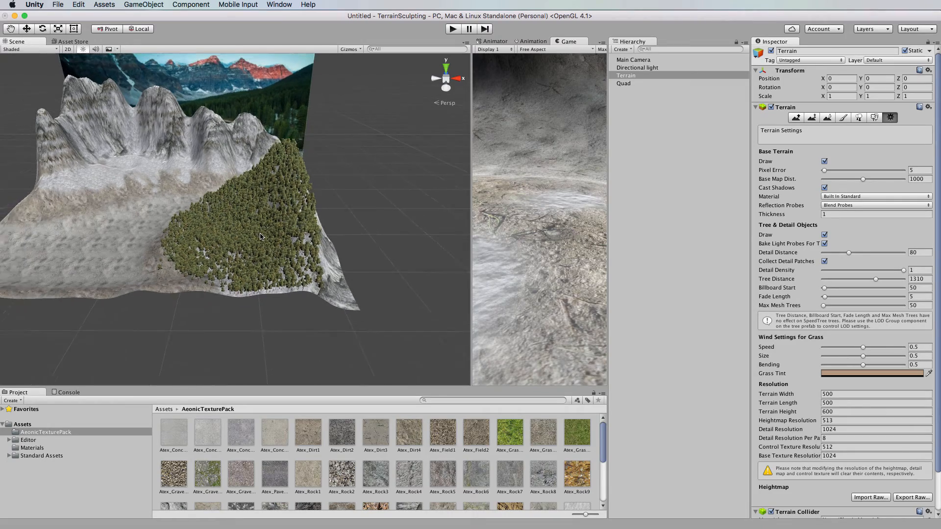
{"action": "scroll", "coordinate": [260, 236], "scroll_direction": "up", "scroll_amount": 10}
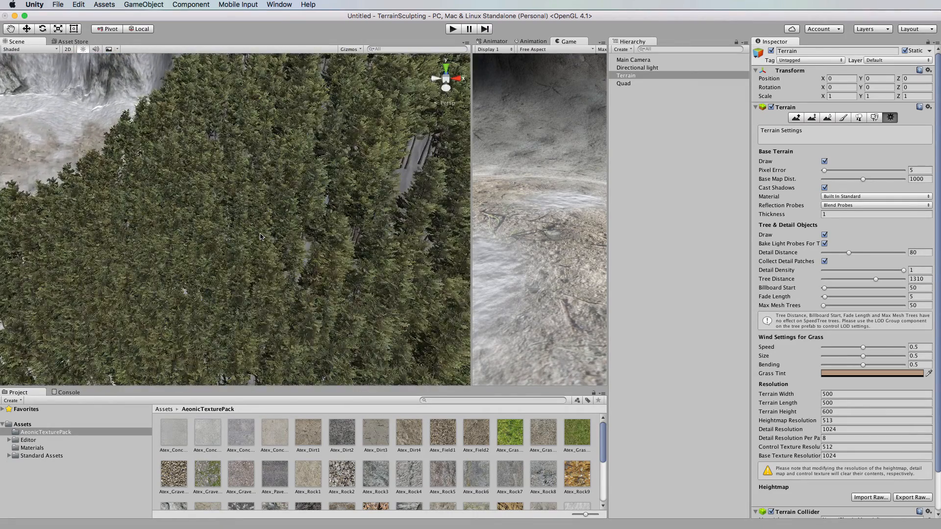
{"action": "scroll", "coordinate": [260, 237], "scroll_direction": "up", "scroll_amount": 3}
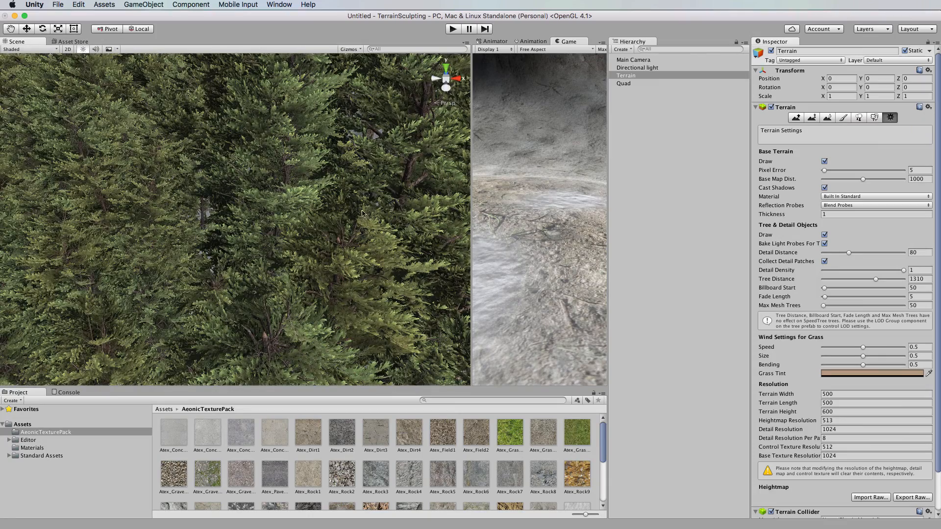
{"action": "scroll", "coordinate": [305, 216], "scroll_direction": "up", "scroll_amount": 2}
{"action": "scroll", "coordinate": [305, 216], "scroll_direction": "down", "scroll_amount": 10}
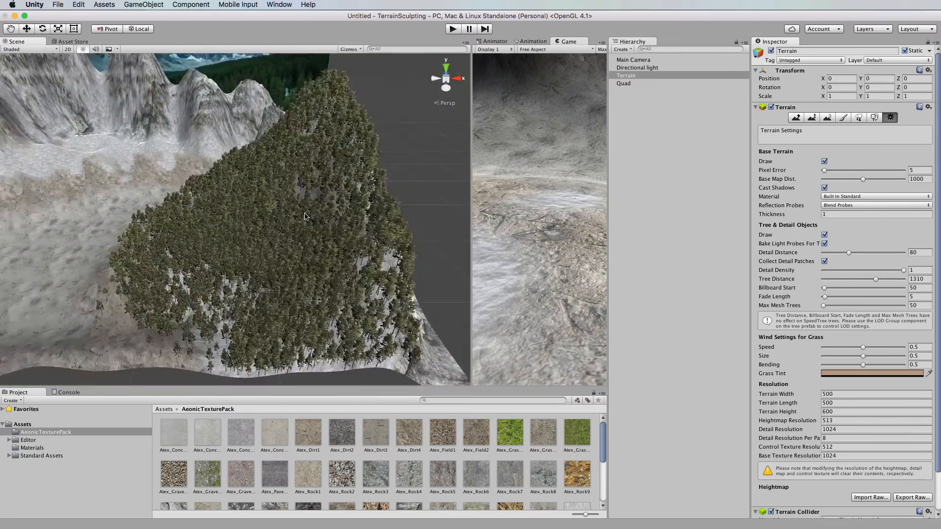
{"action": "scroll", "coordinate": [305, 216], "scroll_direction": "up", "scroll_amount": 10}
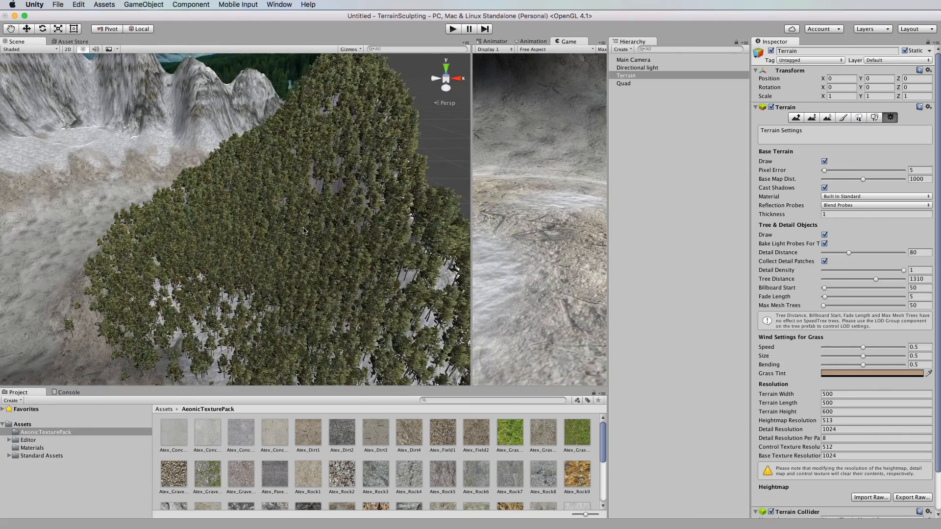
{"action": "left_click_drag", "start_coordinate": [305, 216], "coordinate": [208, 193], "text": "alt"}
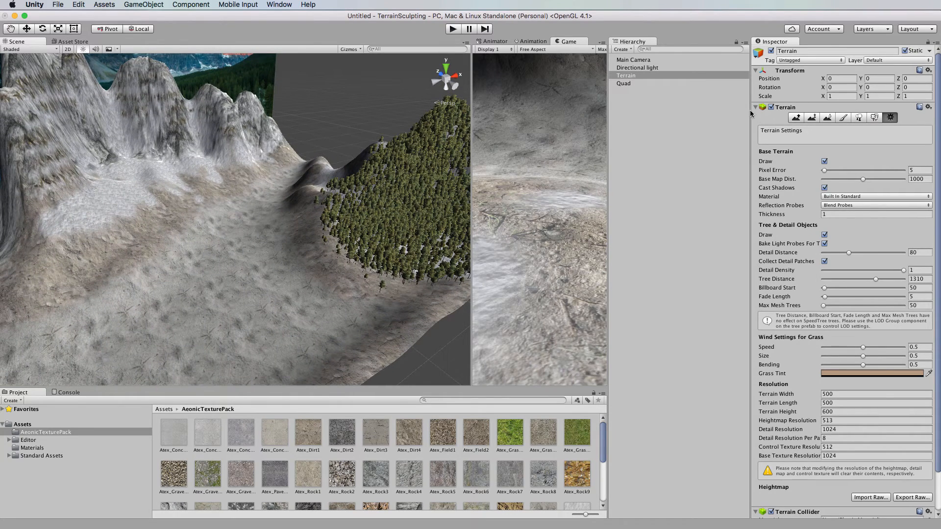
Scatter sparse conifers along the foot of the far mountains at brush size 5.8 and tree density 25.
{"action": "left_click", "coordinate": [861, 119]}
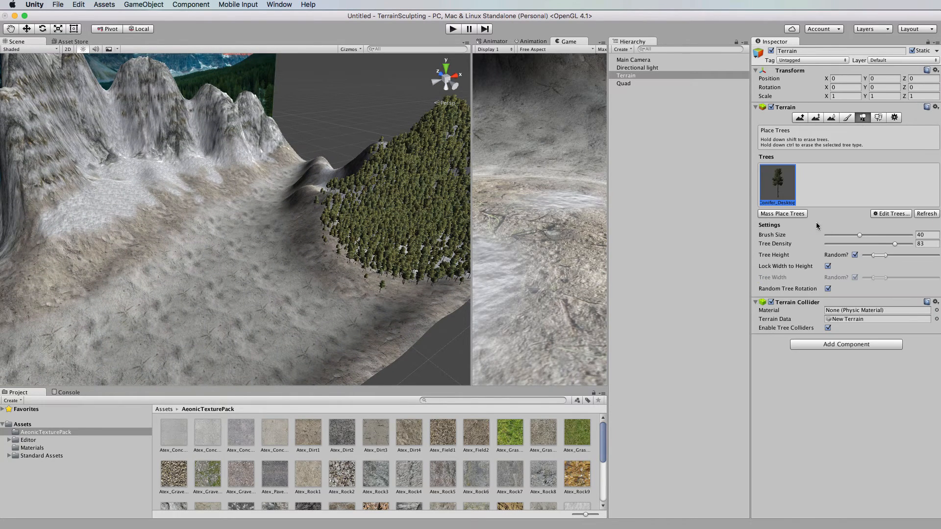
{"action": "left_click", "coordinate": [828, 235]}
{"action": "left_click", "coordinate": [840, 244]}
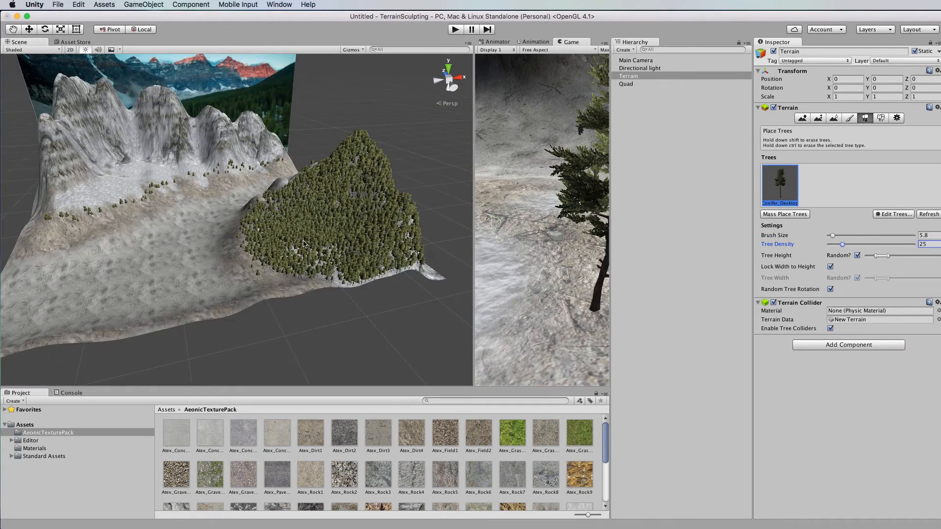
{"action": "scroll", "coordinate": [304, 243], "scroll_direction": "up", "scroll_amount": 6}
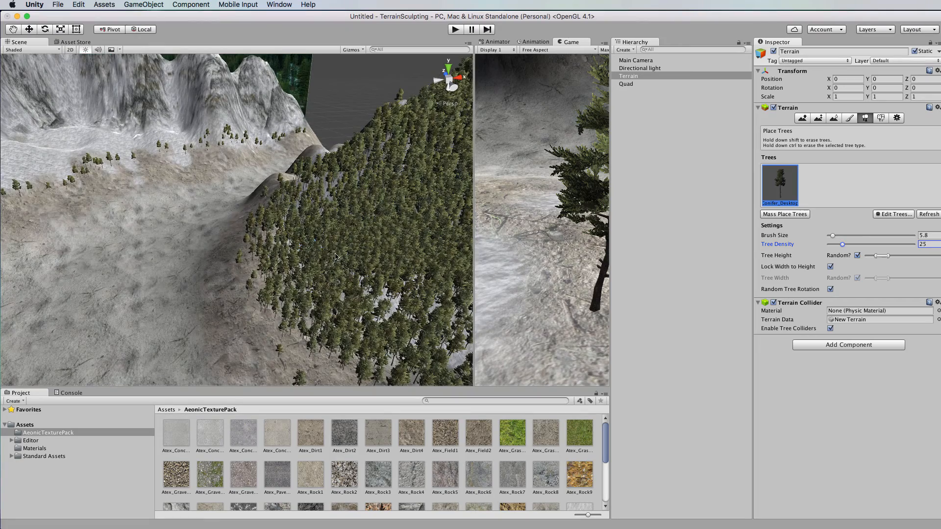
{"action": "left_click_drag", "start_coordinate": [362, 280], "coordinate": [314, 211], "text": "alt"}
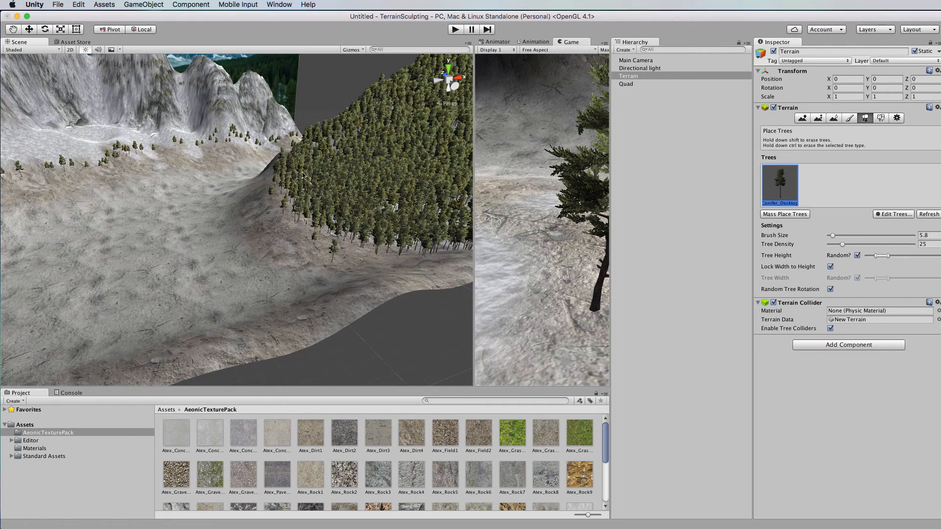
Start a new grass texture definition for painting terrain details.
{"action": "left_click", "coordinate": [881, 119]}
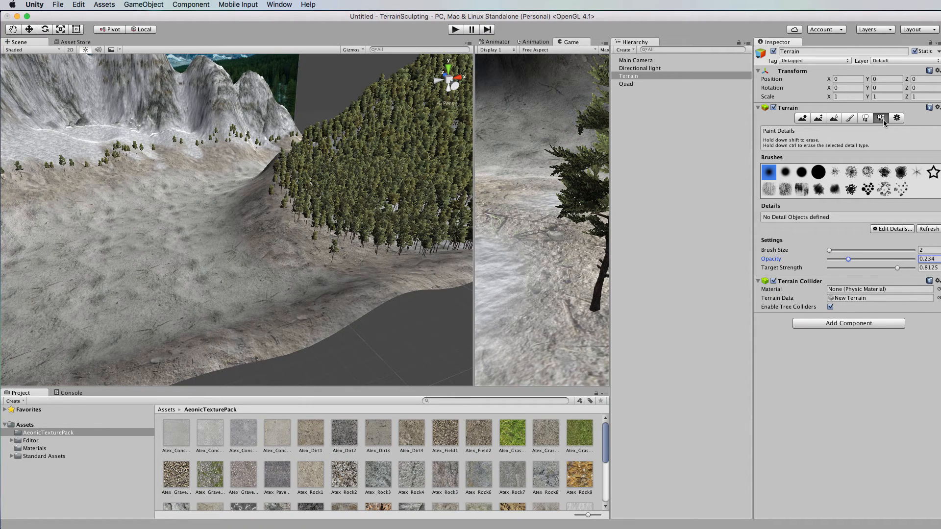
{"action": "left_click", "coordinate": [893, 228]}
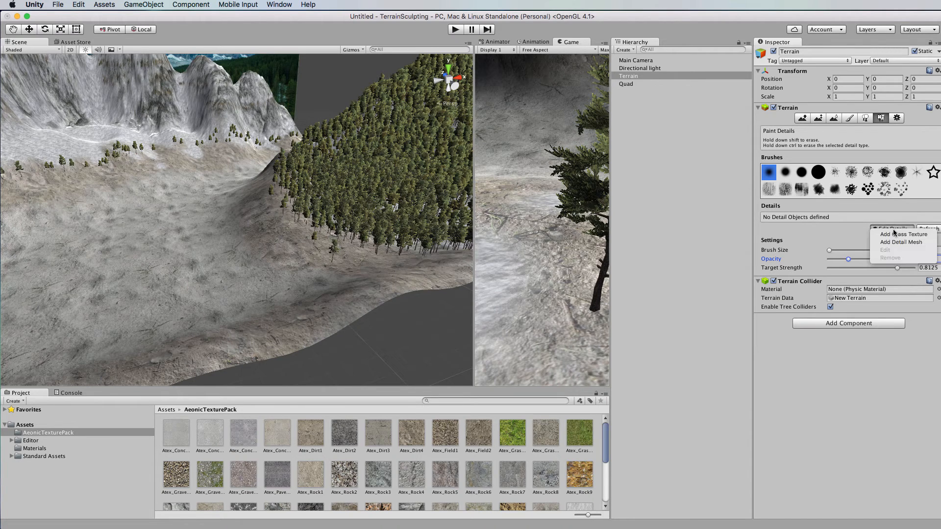
{"action": "left_click", "coordinate": [918, 235]}
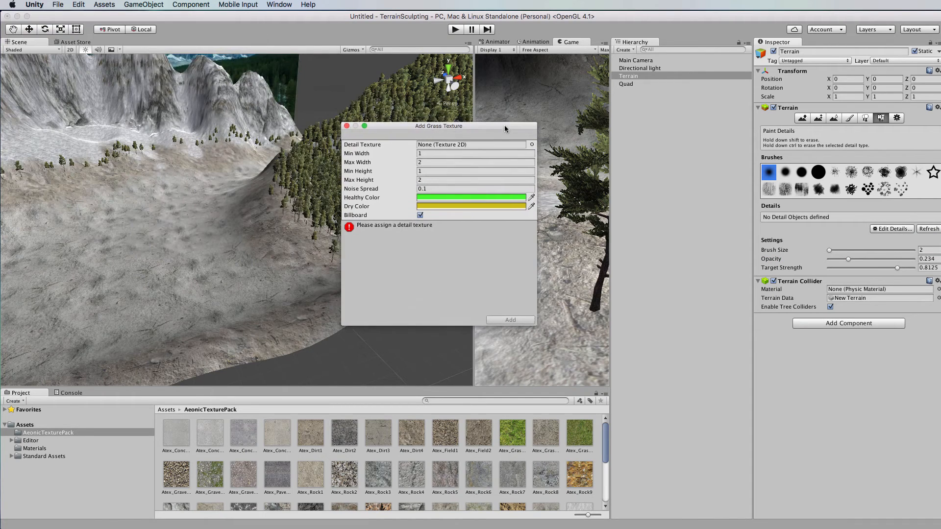
Assign GrassFrond01AlbedoAlpha as the detail texture and add the grass to the terrain with its default size and colors.
{"action": "left_click", "coordinate": [531, 145]}
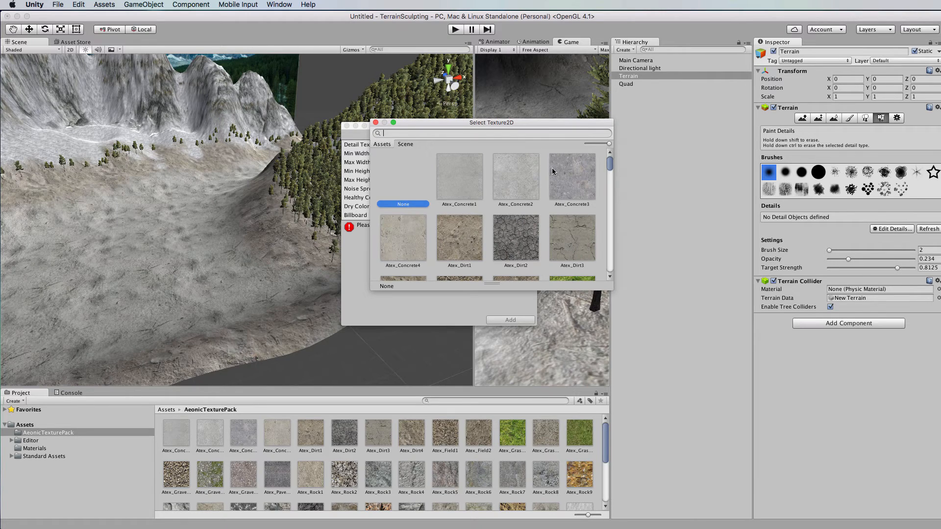
{"action": "scroll", "coordinate": [553, 171], "scroll_direction": "down", "scroll_amount": 5}
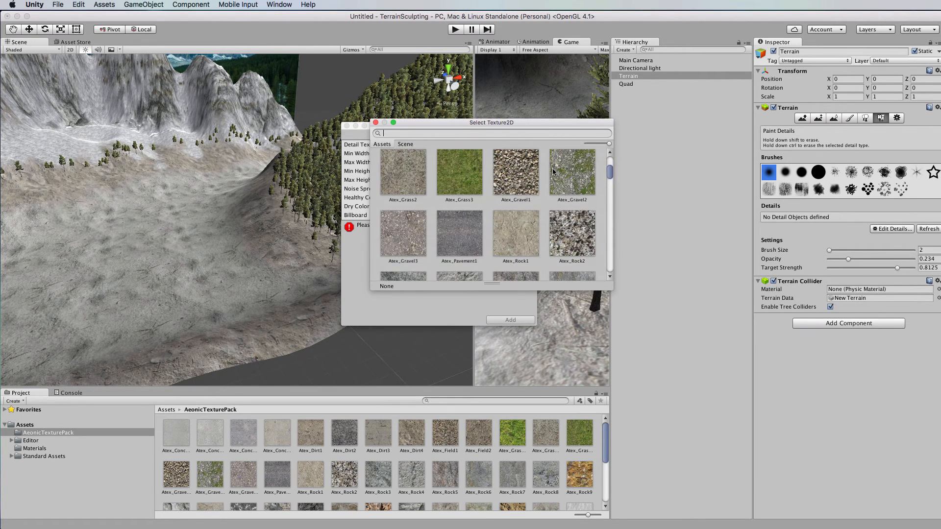
{"action": "scroll", "coordinate": [553, 171], "scroll_direction": "down", "scroll_amount": 5}
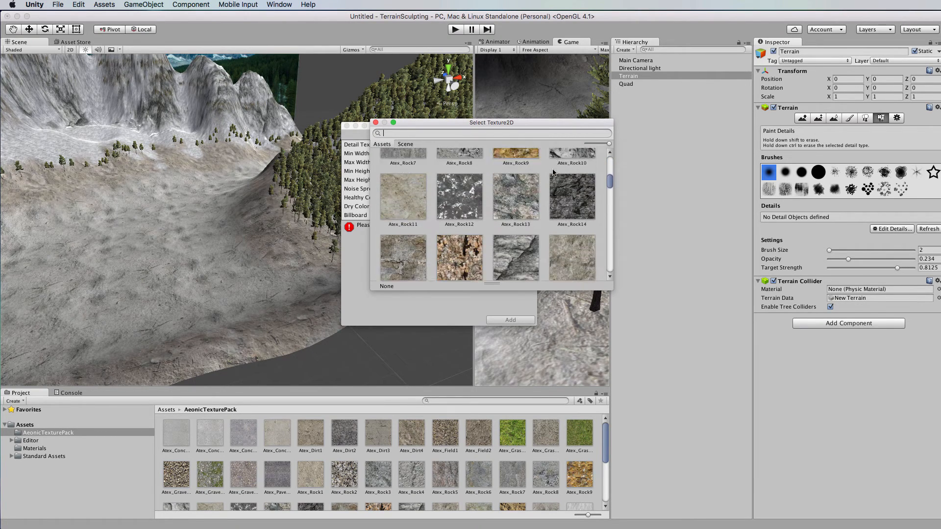
{"action": "scroll", "coordinate": [552, 171], "scroll_direction": "down", "scroll_amount": 5}
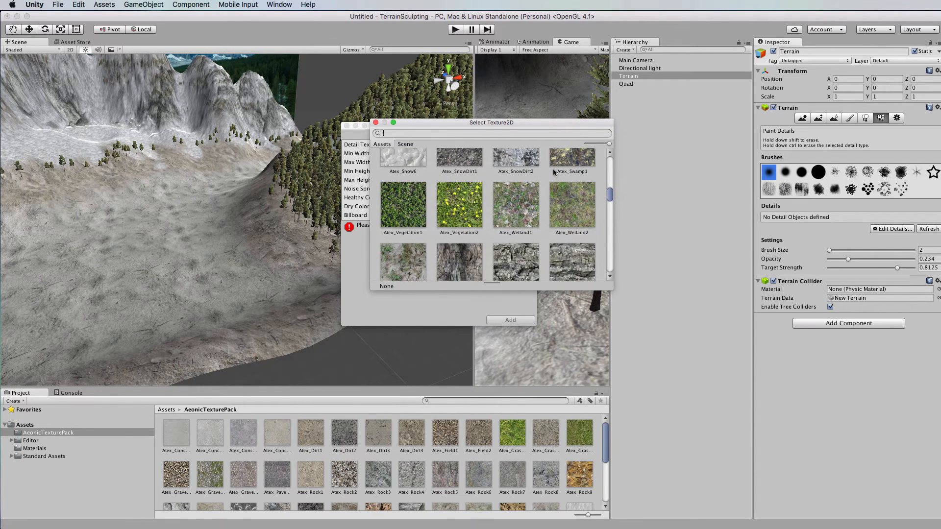
{"action": "scroll", "coordinate": [554, 172], "scroll_direction": "down", "scroll_amount": 5}
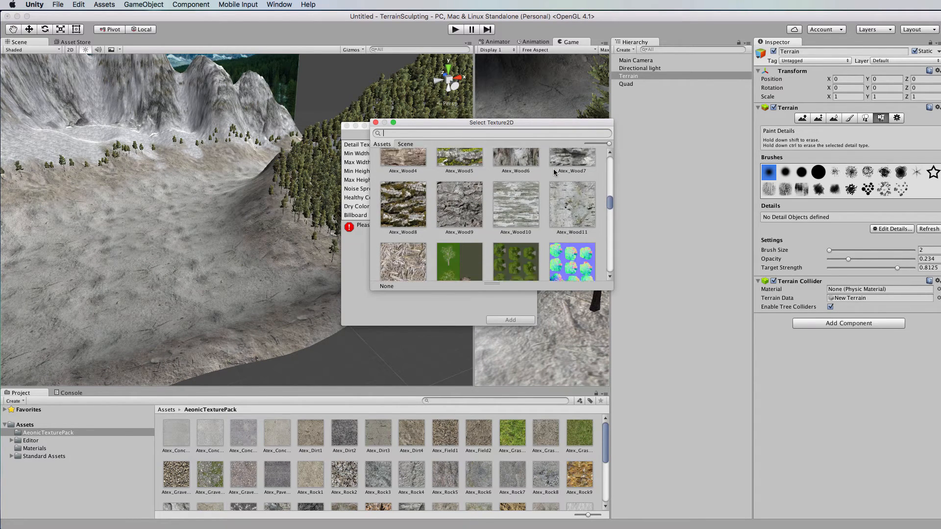
{"action": "scroll", "coordinate": [554, 172], "scroll_direction": "down", "scroll_amount": 2}
{"action": "scroll", "coordinate": [549, 174], "scroll_direction": "down", "scroll_amount": 5}
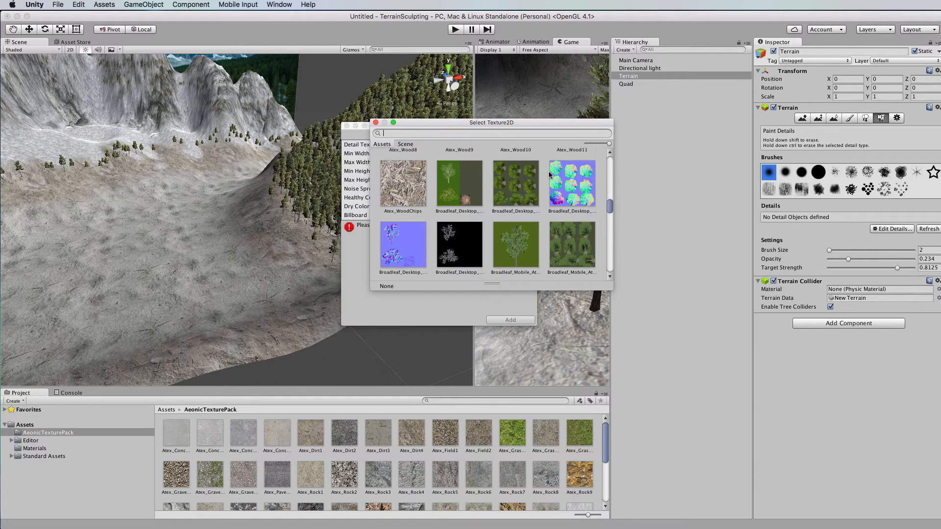
{"action": "scroll", "coordinate": [550, 176], "scroll_direction": "down", "scroll_amount": 5}
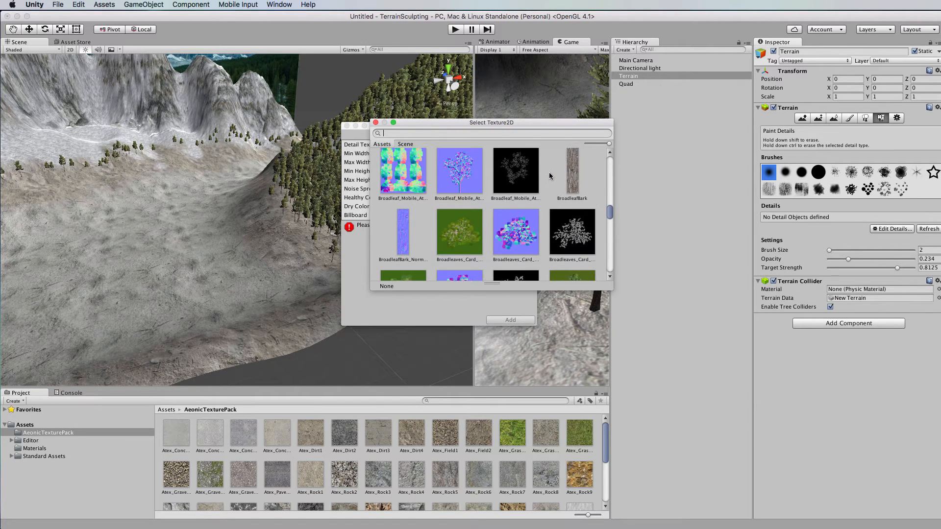
{"action": "scroll", "coordinate": [549, 176], "scroll_direction": "down", "scroll_amount": 6}
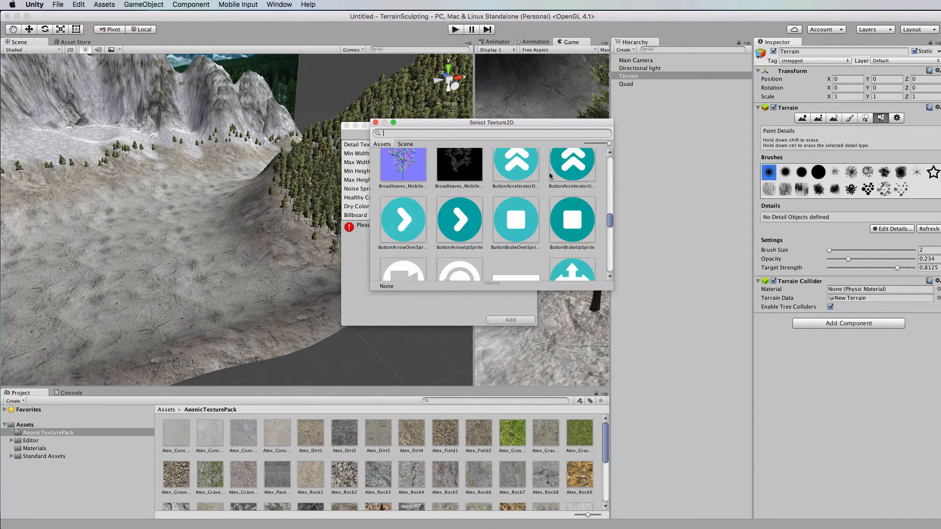
{"action": "scroll", "coordinate": [549, 175], "scroll_direction": "down", "scroll_amount": 5}
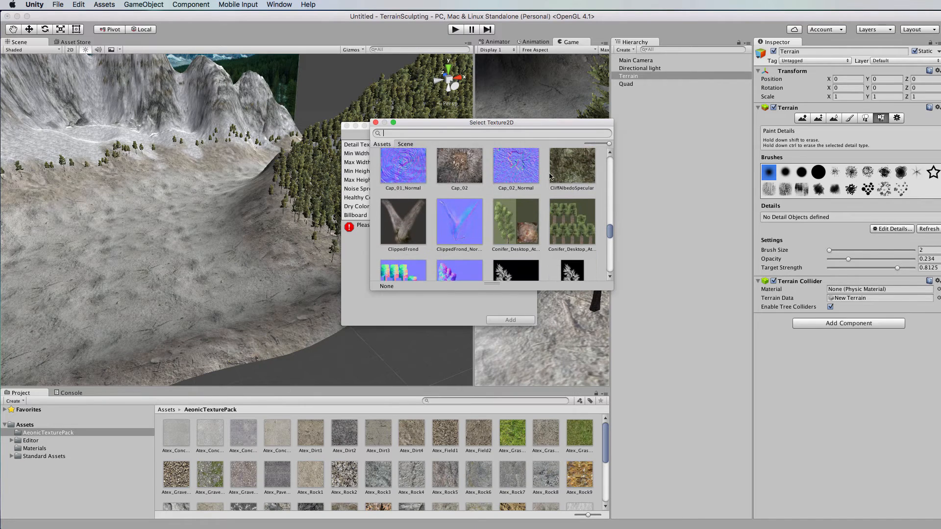
{"action": "scroll", "coordinate": [549, 176], "scroll_direction": "down", "scroll_amount": 2}
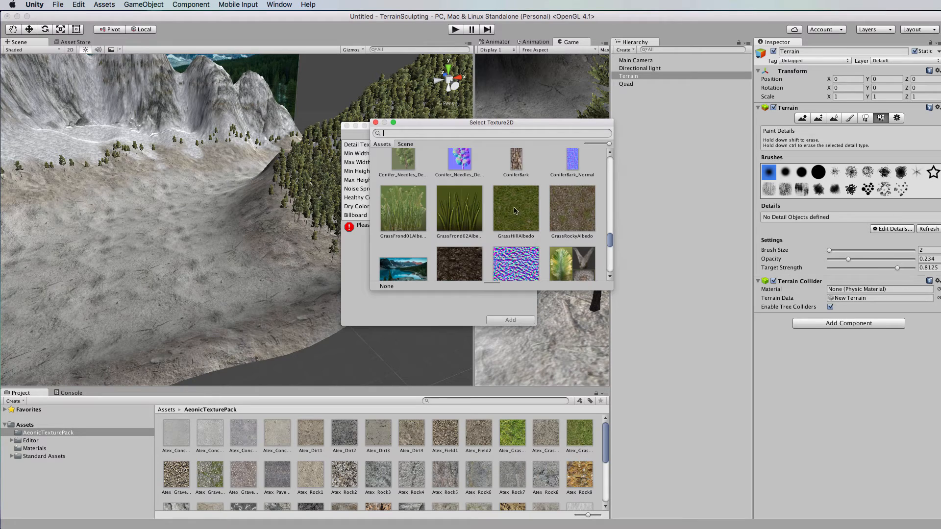
{"action": "left_click", "coordinate": [409, 214]}
{"action": "double_click", "coordinate": [410, 214]}
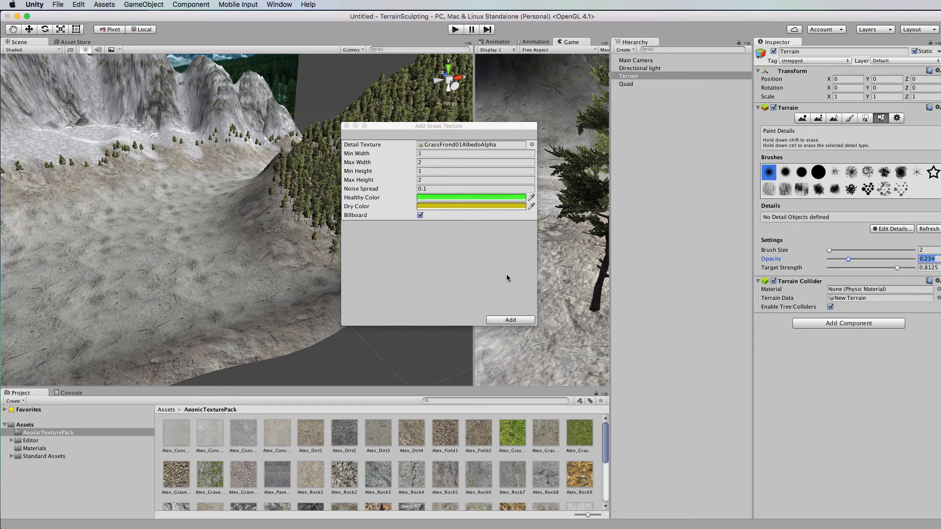
{"action": "left_click", "coordinate": [510, 320]}
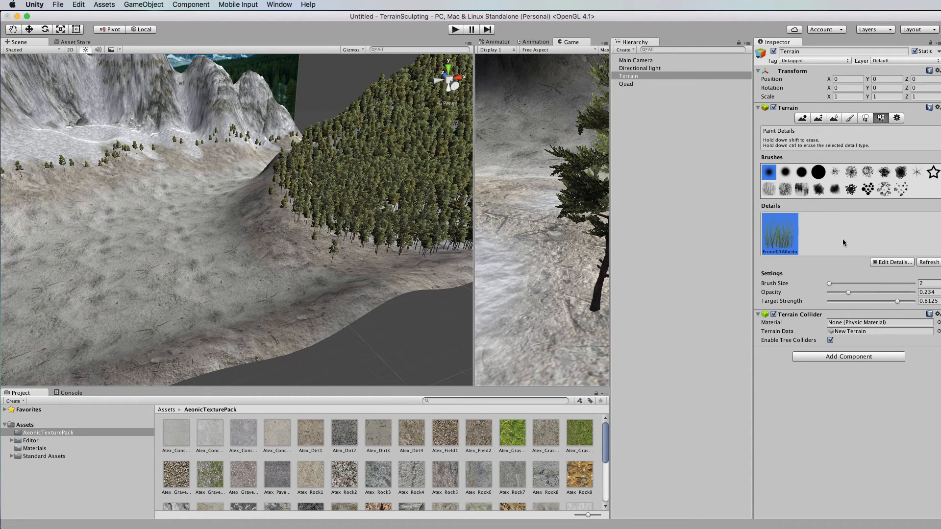
Paint a strip of grass along the bare slope below the near ridge's conifers at brush size 2.
{"action": "scroll", "coordinate": [273, 261], "scroll_direction": "up", "scroll_amount": 10}
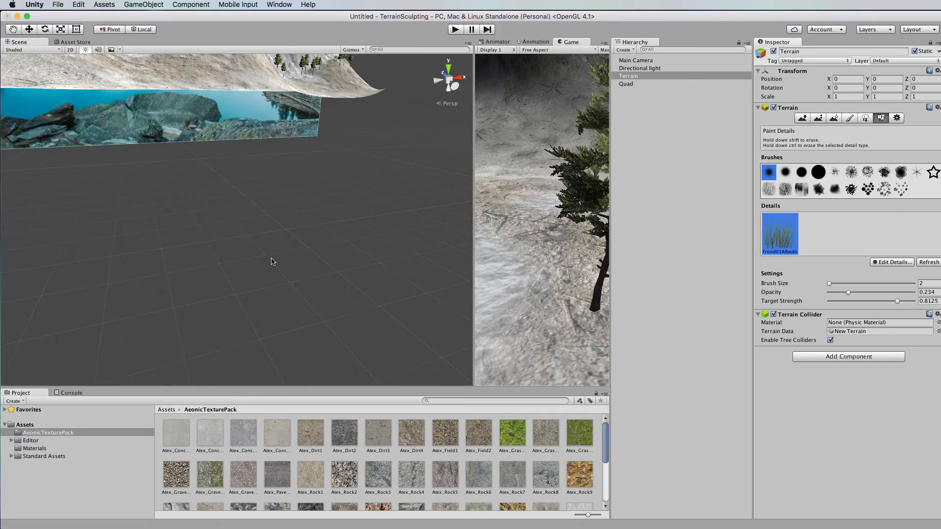
{"action": "scroll", "coordinate": [273, 262], "scroll_direction": "down", "scroll_amount": 10}
{"action": "mouse_move", "coordinate": [355, 219]}
{"action": "left_mouse_down"}
{"action": "mouse_move", "coordinate": [372, 213]}
{"action": "mouse_move", "coordinate": [342, 227]}
{"action": "mouse_move", "coordinate": [321, 262]}
{"action": "mouse_move", "coordinate": [264, 216]}
{"action": "mouse_move", "coordinate": [380, 304]}
{"action": "mouse_move", "coordinate": [405, 300]}
{"action": "left_mouse_up"}
{"action": "scroll", "coordinate": [411, 319], "scroll_direction": "up", "scroll_amount": 3}
{"action": "scroll", "coordinate": [410, 316], "scroll_direction": "up", "scroll_amount": 5}
{"action": "mouse_move", "coordinate": [399, 254]}
{"action": "left_mouse_down", "text": "alt"}
{"action": "mouse_move", "coordinate": [434, 290]}
{"action": "mouse_move", "coordinate": [318, 306]}
{"action": "mouse_move", "coordinate": [225, 253]}
{"action": "mouse_move", "coordinate": [210, 164]}
{"action": "mouse_move", "coordinate": [223, 245]}
{"action": "mouse_move", "coordinate": [247, 142]}
{"action": "mouse_move", "coordinate": [284, 336]}
{"action": "mouse_move", "coordinate": [296, 338]}
{"action": "left_mouse_up", "text": "alt"}
{"action": "scroll", "coordinate": [406, 275], "scroll_direction": "down", "scroll_amount": 5}
{"action": "scroll", "coordinate": [419, 285], "scroll_direction": "up", "scroll_amount": 8}
{"action": "scroll", "coordinate": [319, 327], "scroll_direction": "down", "scroll_amount": 5}
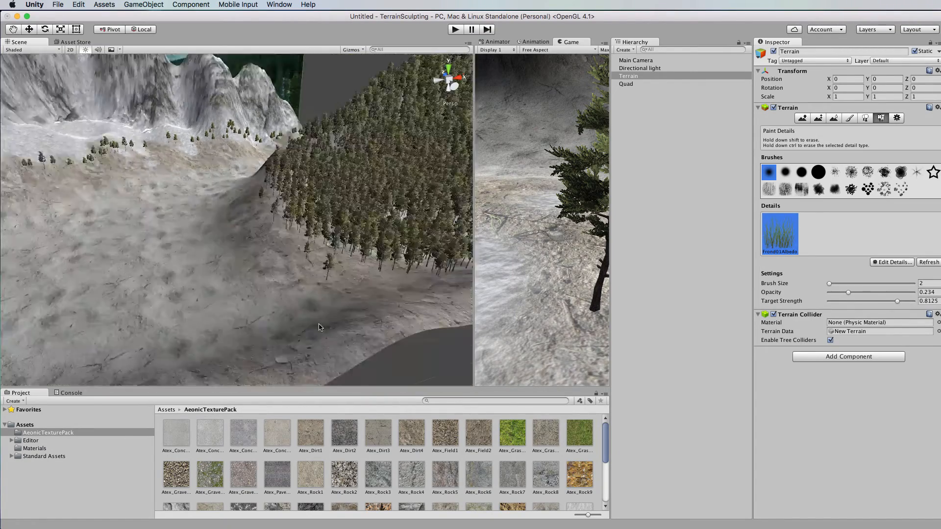
{"action": "scroll", "coordinate": [317, 320], "scroll_direction": "down", "scroll_amount": 5}
{"action": "scroll", "coordinate": [316, 318], "scroll_direction": "up", "scroll_amount": 8}
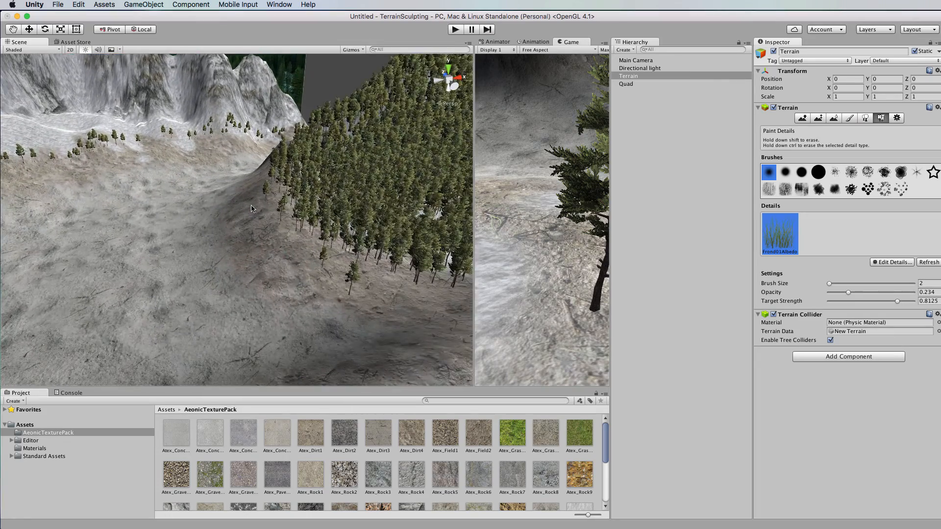
{"action": "scroll", "coordinate": [251, 209], "scroll_direction": "up", "scroll_amount": 3}
{"action": "mouse_move", "coordinate": [289, 304]}
{"action": "left_mouse_down"}
{"action": "mouse_move", "coordinate": [313, 343]}
{"action": "mouse_move", "coordinate": [286, 340]}
{"action": "mouse_move", "coordinate": [306, 387]}
{"action": "left_mouse_up"}
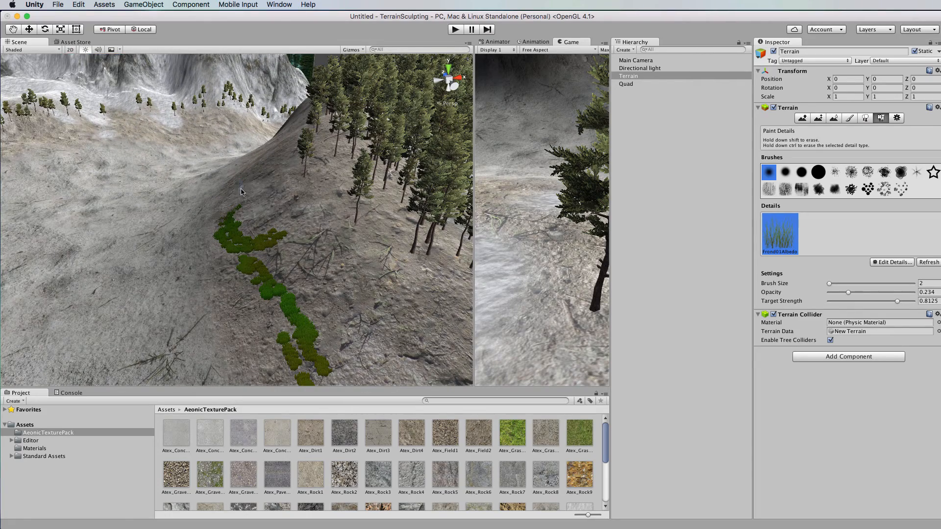
{"action": "mouse_move", "coordinate": [241, 192]}
{"action": "left_mouse_down"}
{"action": "mouse_move", "coordinate": [238, 210]}
{"action": "mouse_move", "coordinate": [251, 196]}
{"action": "left_mouse_up"}
{"action": "left_click_drag", "start_coordinate": [272, 252], "coordinate": [335, 363]}
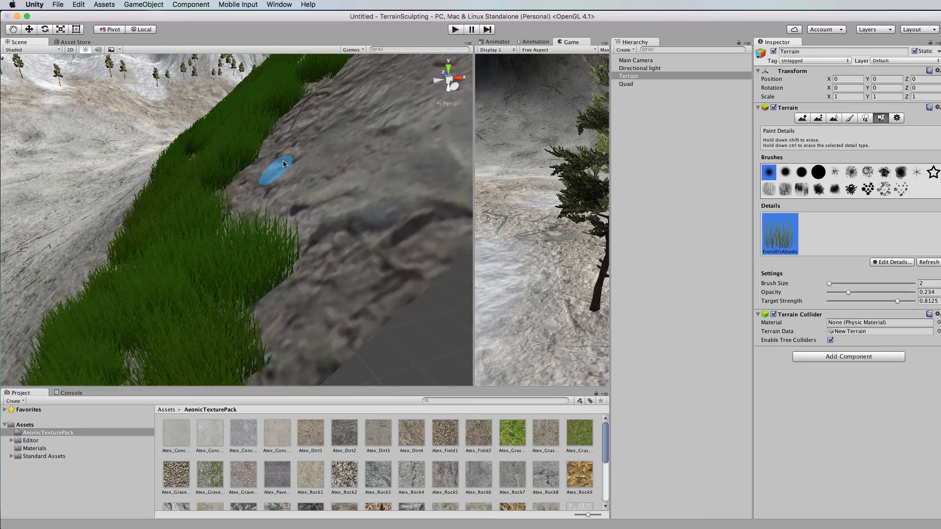
Examine the painted grass strip from close up, far away and different angles to judge how it renders with distance.
{"action": "left_click_drag", "start_coordinate": [284, 164], "coordinate": [301, 163], "text": "alt"}
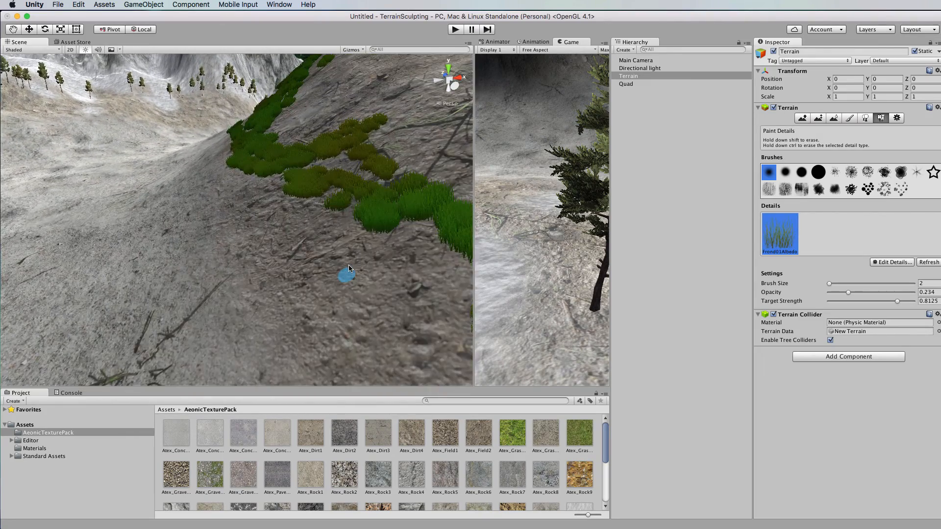
{"action": "scroll", "coordinate": [349, 269], "scroll_direction": "down", "scroll_amount": 10}
{"action": "scroll", "coordinate": [349, 269], "scroll_direction": "up", "scroll_amount": 6}
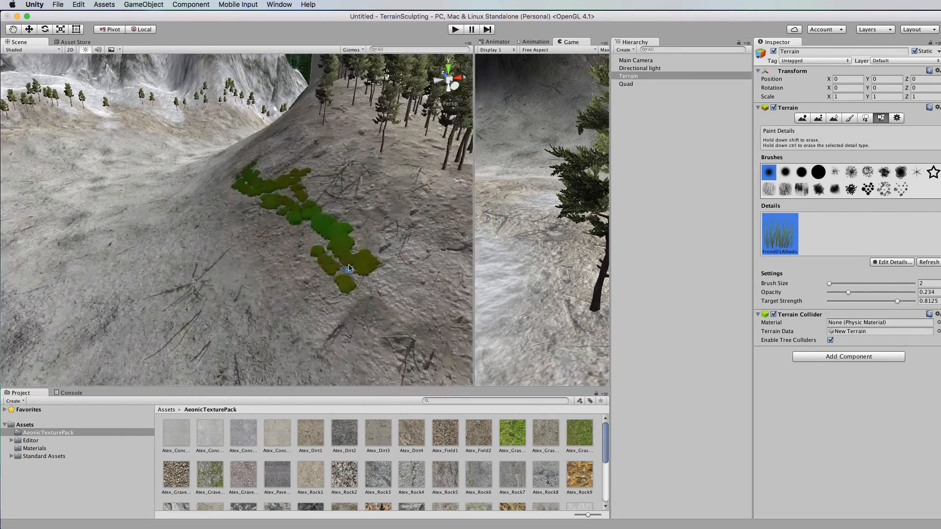
{"action": "scroll", "coordinate": [349, 269], "scroll_direction": "up", "scroll_amount": 5}
{"action": "scroll", "coordinate": [349, 268], "scroll_direction": "down", "scroll_amount": 8}
{"action": "scroll", "coordinate": [349, 269], "scroll_direction": "up", "scroll_amount": 5}
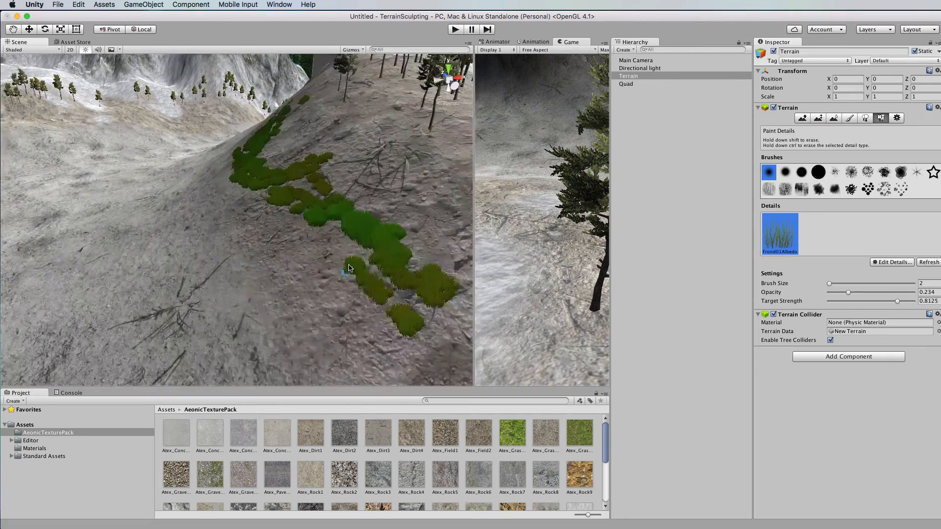
{"action": "scroll", "coordinate": [349, 268], "scroll_direction": "up", "scroll_amount": 3}
{"action": "scroll", "coordinate": [349, 269], "scroll_direction": "down", "scroll_amount": 5}
{"action": "middle_click_drag", "start_coordinate": [278, 182], "coordinate": [327, 196]}
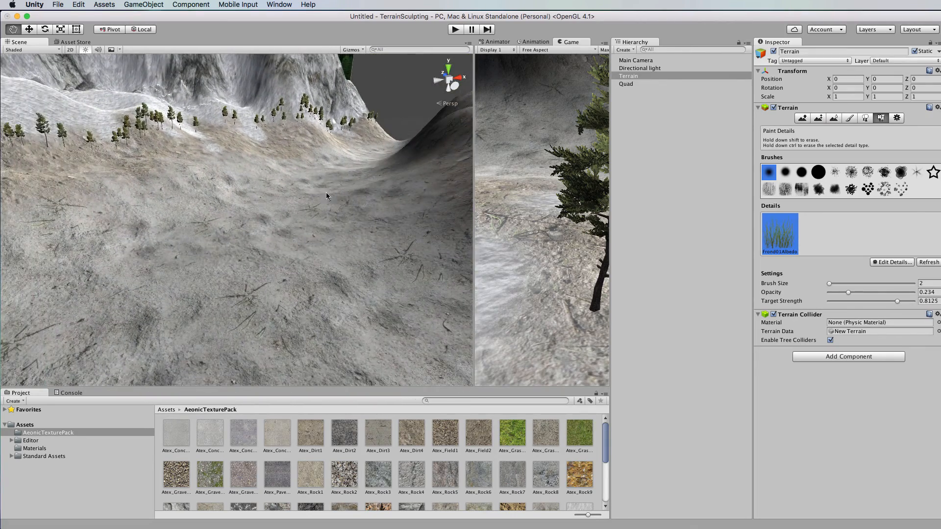
{"action": "scroll", "coordinate": [321, 227], "scroll_direction": "down", "scroll_amount": 5}
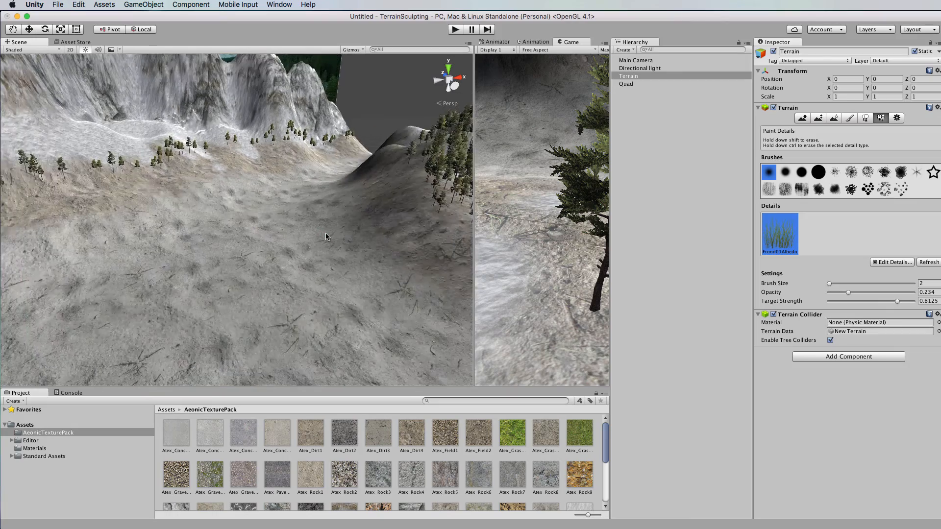
{"action": "left_click_drag", "start_coordinate": [392, 263], "coordinate": [368, 265], "text": "alt"}
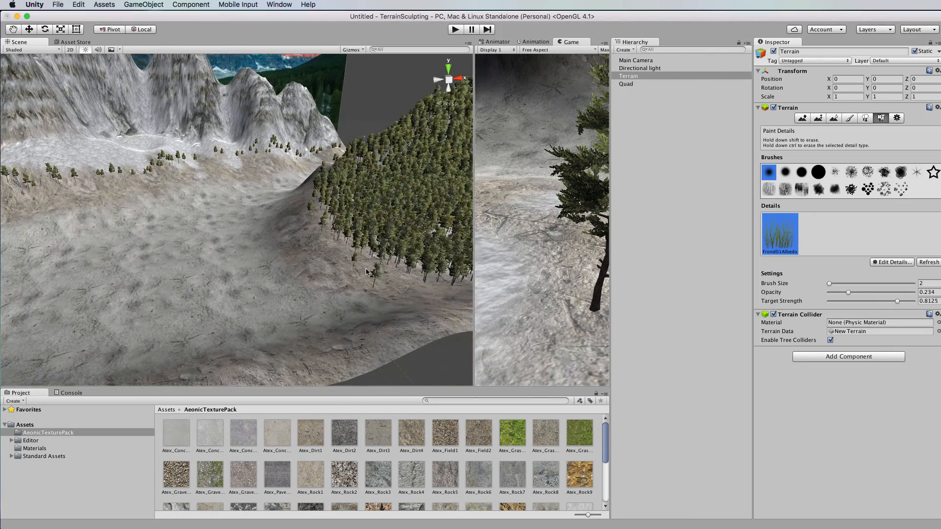
{"action": "scroll", "coordinate": [365, 269], "scroll_direction": "up", "scroll_amount": 10}
{"action": "scroll", "coordinate": [365, 270], "scroll_direction": "up", "scroll_amount": 3}
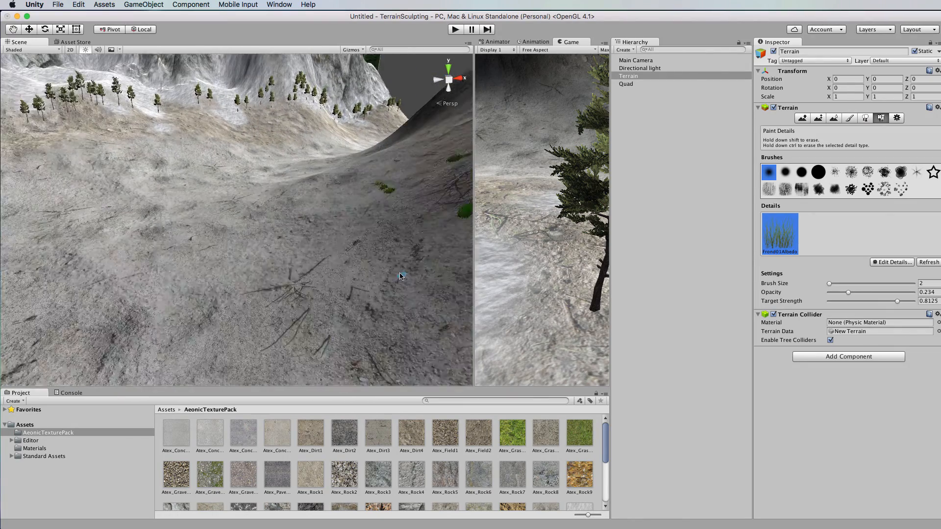
{"action": "mouse_move", "coordinate": [402, 269]}
{"action": "left_mouse_down", "text": "alt"}
{"action": "mouse_move", "coordinate": [371, 297]}
{"action": "mouse_move", "coordinate": [388, 274]}
{"action": "left_mouse_up", "text": "alt"}
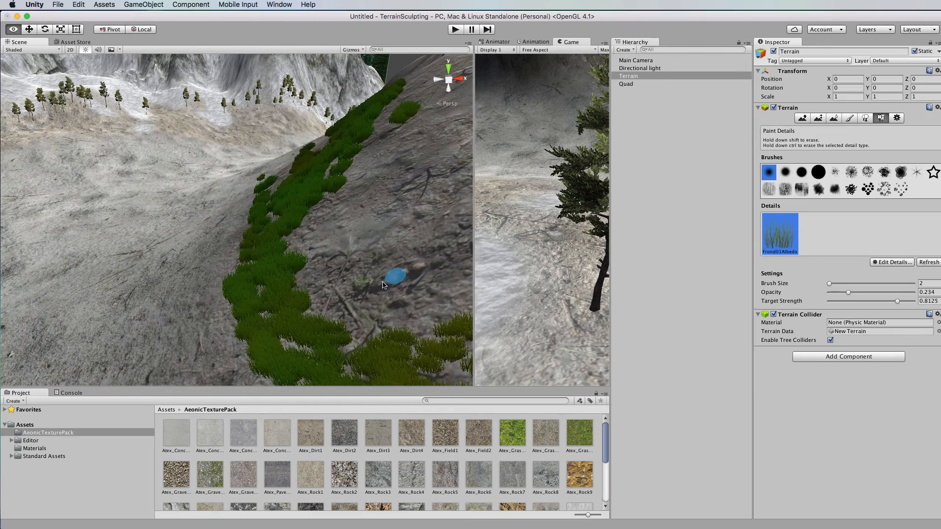
{"action": "scroll", "coordinate": [322, 307], "scroll_direction": "up", "scroll_amount": 3}
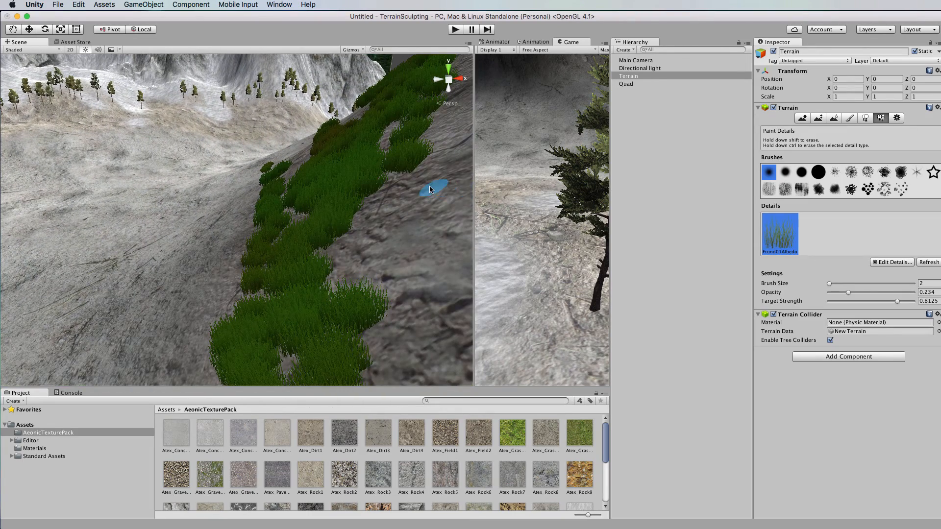
Open the terrain settings and examine from several viewing distances how the detail distance affects the grass on the slope.
{"action": "left_click", "coordinate": [898, 119]}
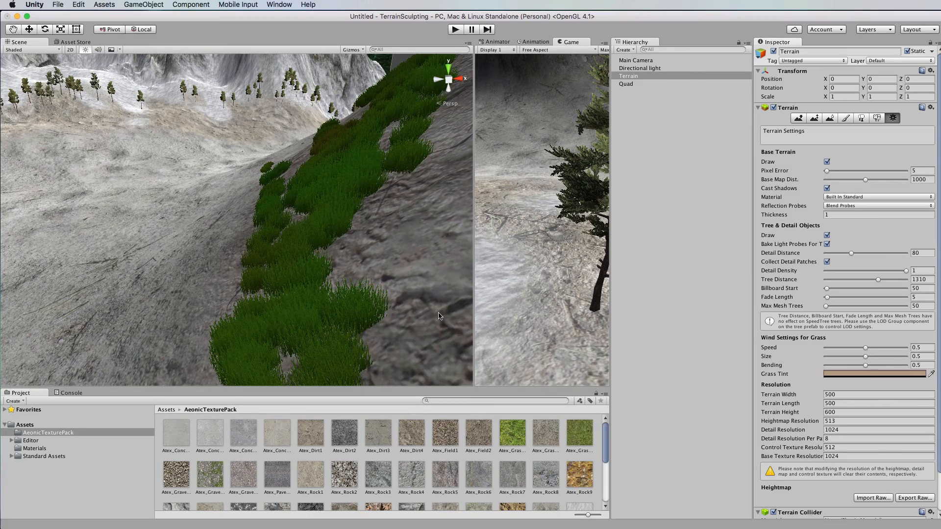
{"action": "scroll", "coordinate": [387, 296], "scroll_direction": "down", "scroll_amount": 5}
{"action": "scroll", "coordinate": [388, 296], "scroll_direction": "up", "scroll_amount": 5}
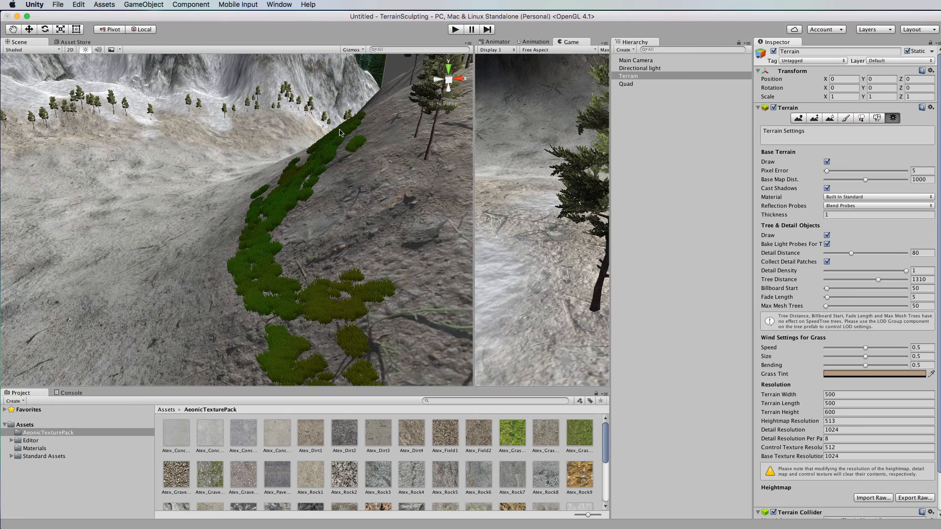
{"action": "scroll", "coordinate": [270, 252], "scroll_direction": "down", "scroll_amount": 5}
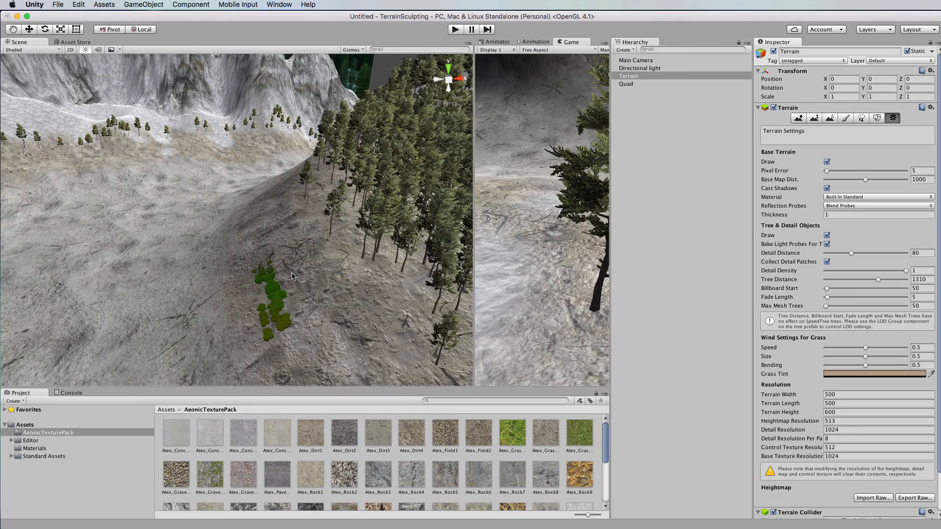
{"action": "scroll", "coordinate": [292, 272], "scroll_direction": "up", "scroll_amount": 5}
{"action": "scroll", "coordinate": [284, 262], "scroll_direction": "down", "scroll_amount": 7}
{"action": "left_click_drag", "start_coordinate": [241, 219], "coordinate": [297, 198], "text": "alt"}
{"action": "scroll", "coordinate": [247, 315], "scroll_direction": "down", "scroll_amount": 2}
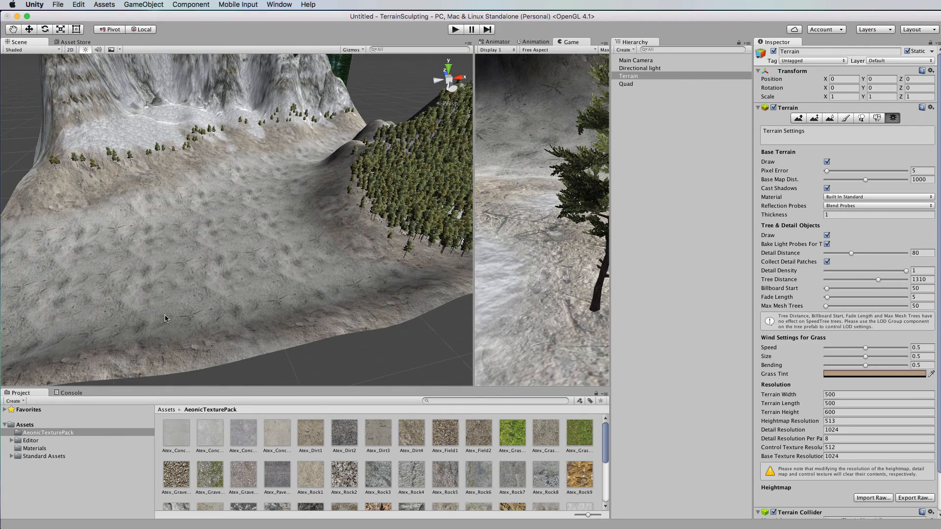
{"action": "scroll", "coordinate": [139, 369], "scroll_direction": "down", "scroll_amount": 2}
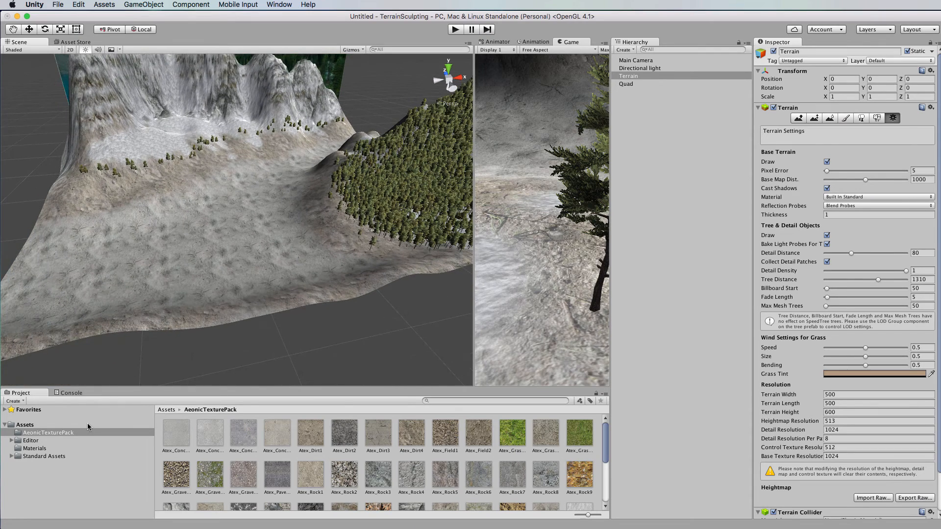
Open the Water (Basic) Prefabs folder in Standard Assets, compare both water prefabs and select WaterBasicDaytime.
{"action": "left_click", "coordinate": [12, 457]}
{"action": "left_click", "coordinate": [58, 458]}
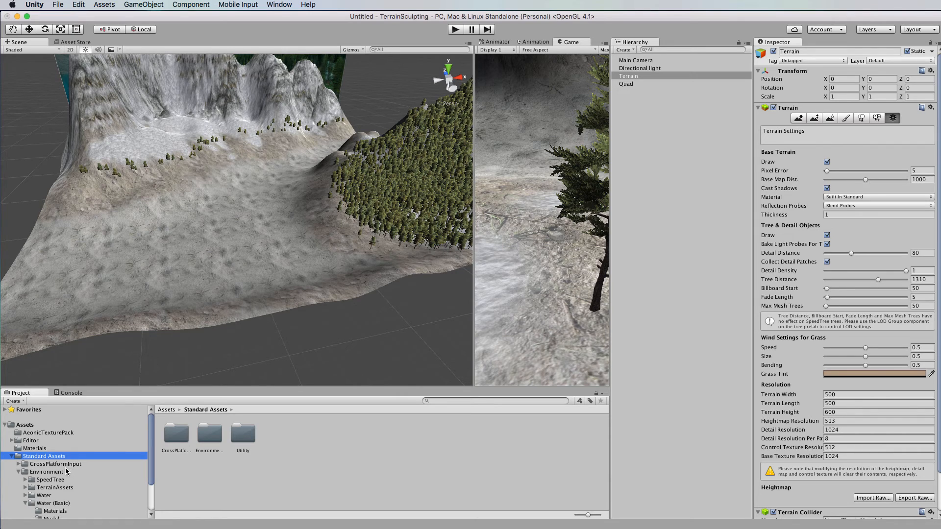
{"action": "scroll", "coordinate": [67, 472], "scroll_direction": "down", "scroll_amount": 2}
{"action": "scroll", "coordinate": [66, 473], "scroll_direction": "down", "scroll_amount": 3}
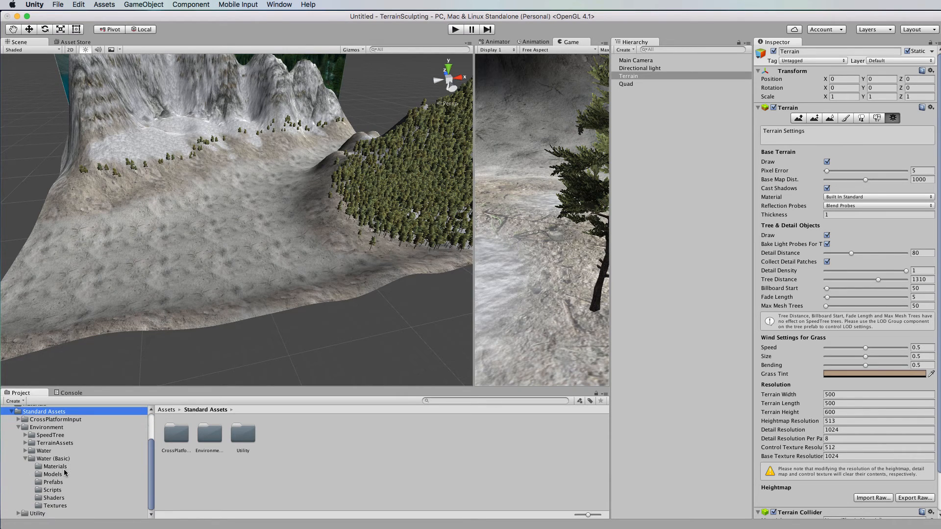
{"action": "left_click", "coordinate": [33, 459]}
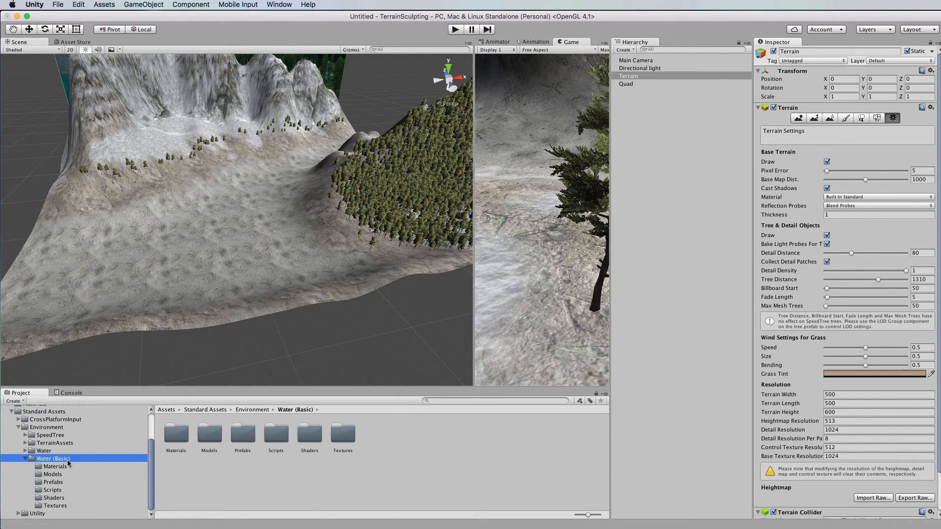
{"action": "left_click", "coordinate": [51, 482]}
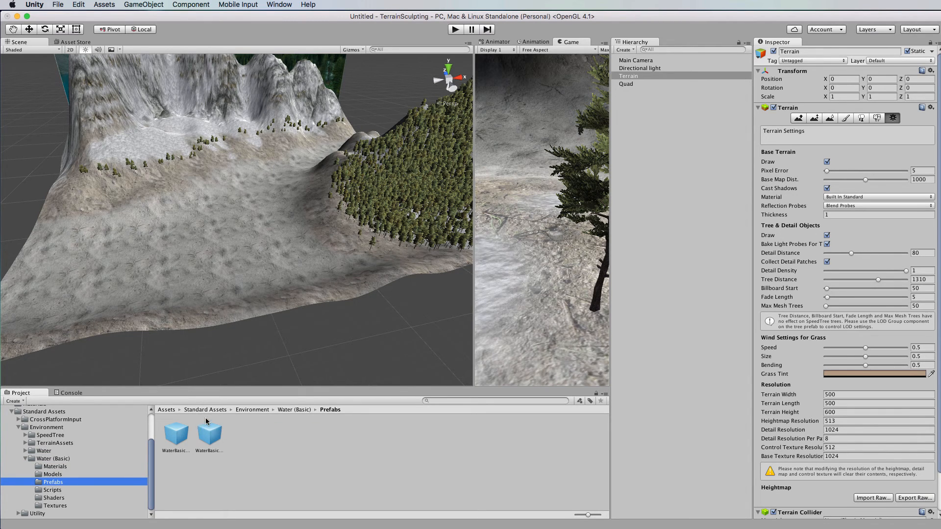
{"action": "left_click", "coordinate": [176, 434]}
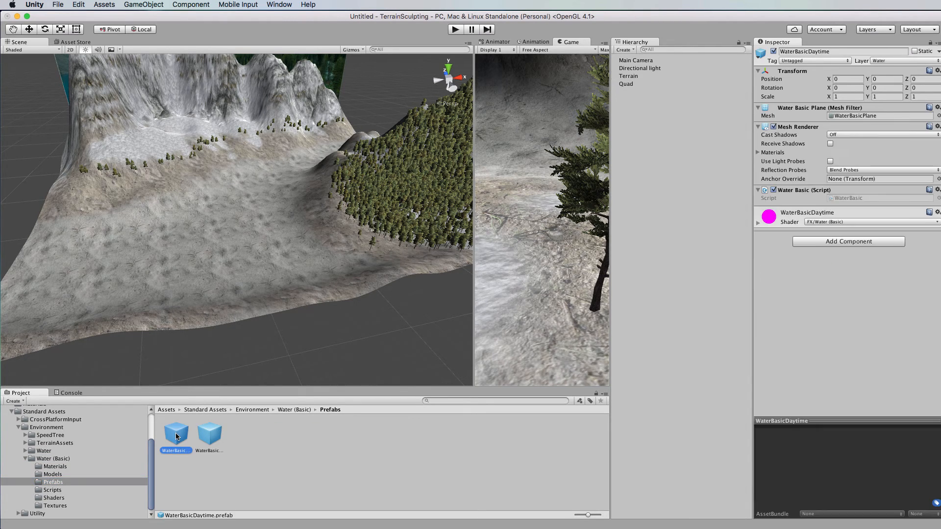
{"action": "left_click", "coordinate": [217, 435]}
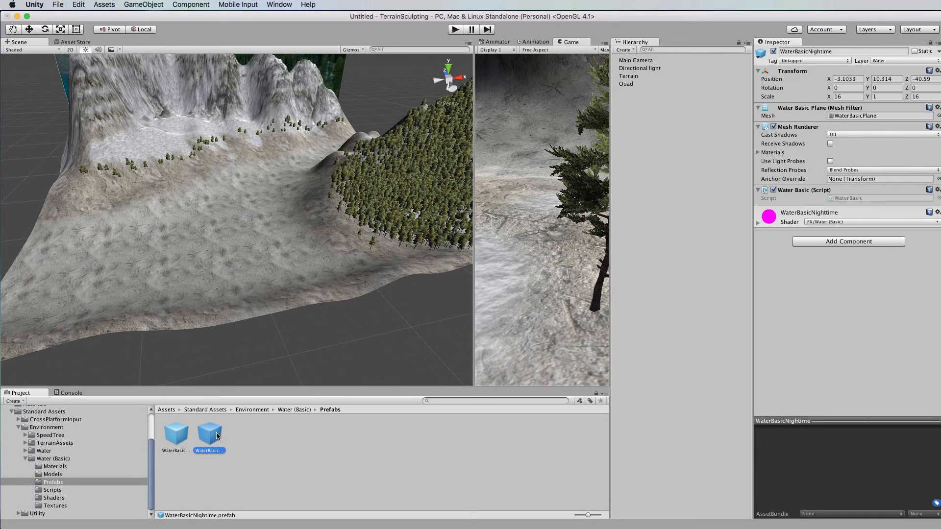
{"action": "left_click", "coordinate": [181, 441]}
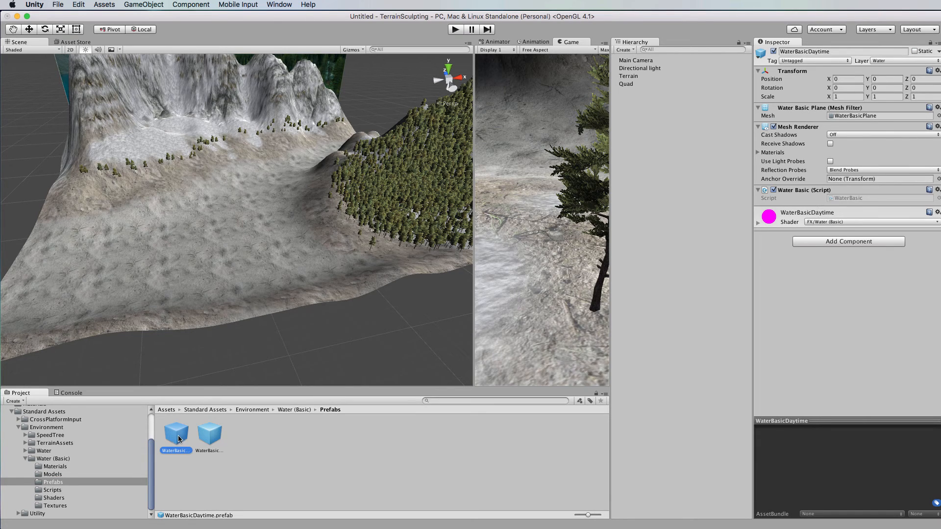
Place the WaterBasicDaytime prefab in the lake basin and move it to about Y 68.4, Z 74.8.
{"action": "left_click_drag", "start_coordinate": [176, 440], "coordinate": [224, 245]}
{"action": "scroll", "coordinate": [234, 249], "scroll_direction": "up", "scroll_amount": 3}
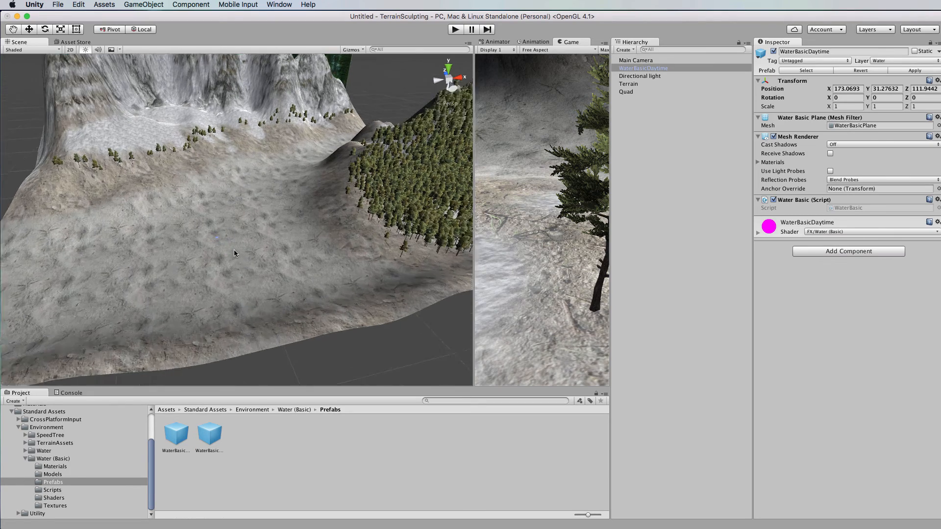
{"action": "scroll", "coordinate": [234, 249], "scroll_direction": "down", "scroll_amount": 3}
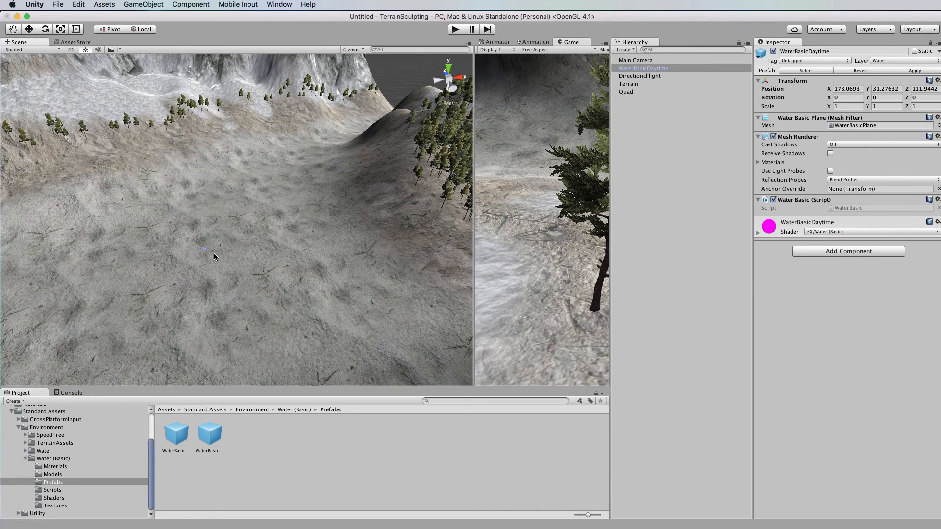
{"action": "key", "text": "w"}
{"action": "left_click_drag", "start_coordinate": [203, 218], "coordinate": [212, 185]}
Scale the water plane uniformly to about 400 so it covers the whole terrain.
{"action": "key", "text": "r"}
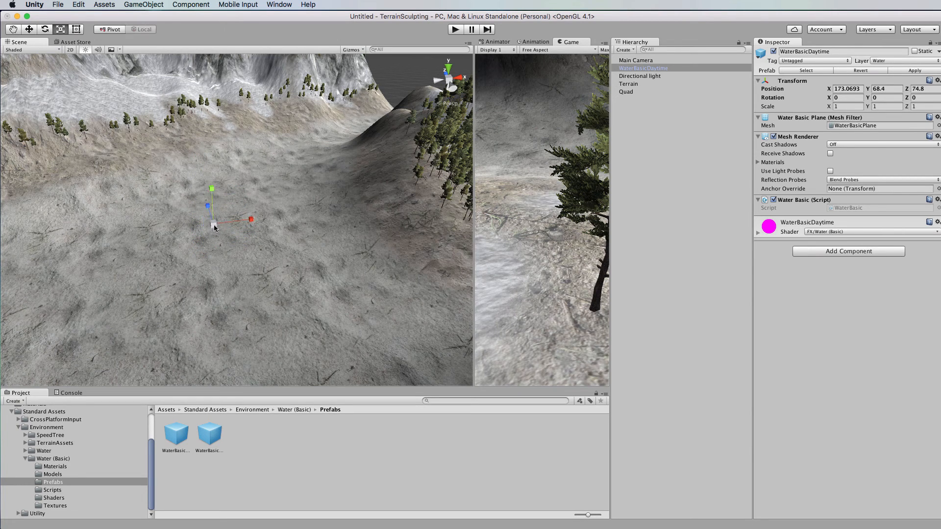
{"action": "left_click_drag", "start_coordinate": [211, 224], "coordinate": [294, 129]}
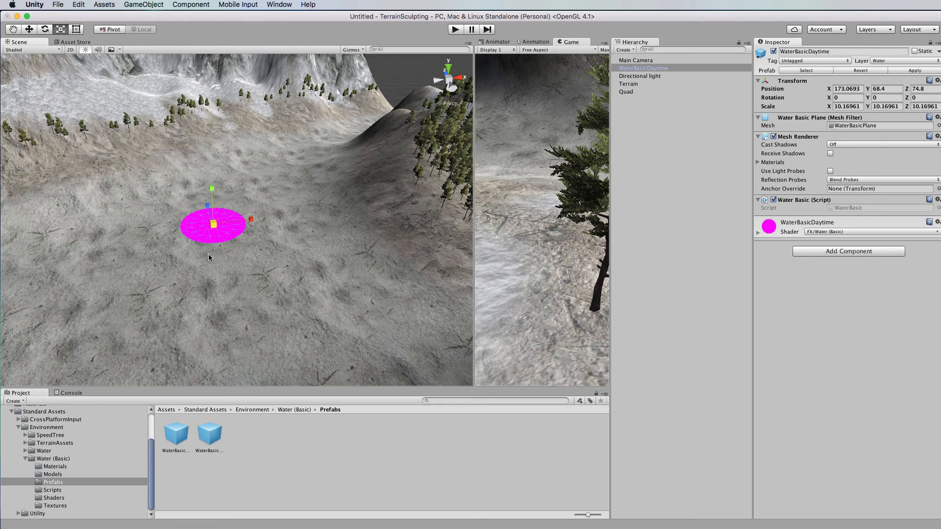
{"action": "left_click_drag", "start_coordinate": [212, 224], "coordinate": [319, 100]}
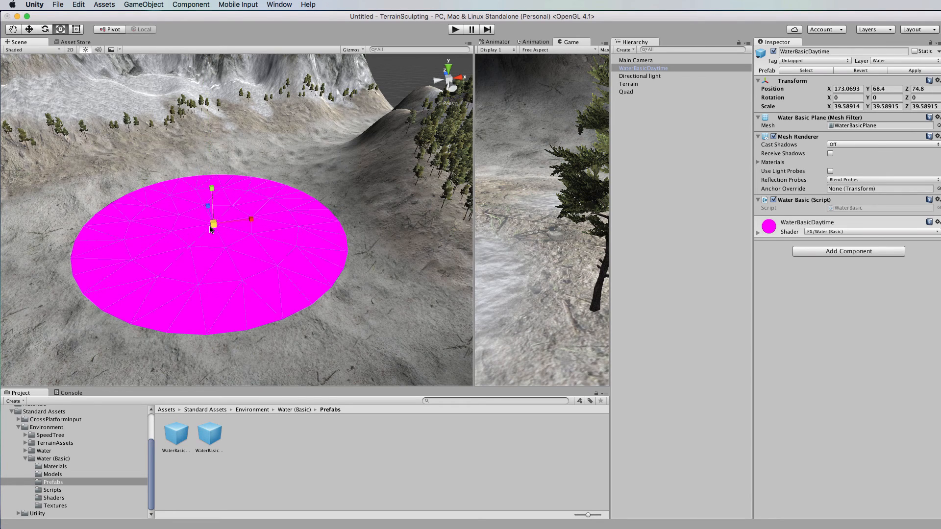
{"action": "left_click_drag", "start_coordinate": [213, 224], "coordinate": [266, 230]}
{"action": "scroll", "coordinate": [266, 230], "scroll_direction": "down", "scroll_amount": 6}
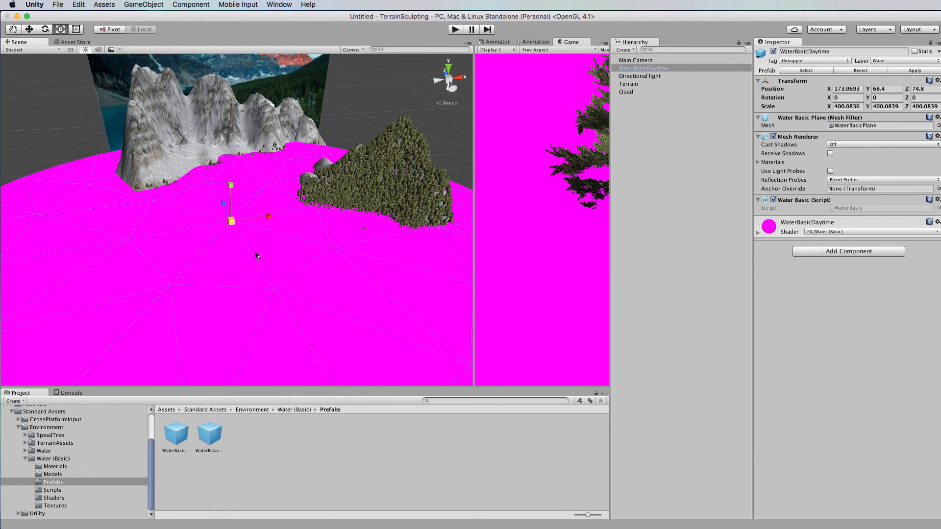
Move the water plane to about X 229.7, Y 39.8, Z 97 so it fills the lake basin below the shoreline.
{"action": "key", "text": "w"}
{"action": "left_click_drag", "start_coordinate": [232, 199], "coordinate": [326, 225]}
{"action": "left_click_drag", "start_coordinate": [260, 214], "coordinate": [269, 196]}
{"action": "scroll", "coordinate": [269, 196], "scroll_direction": "up", "scroll_amount": 5}
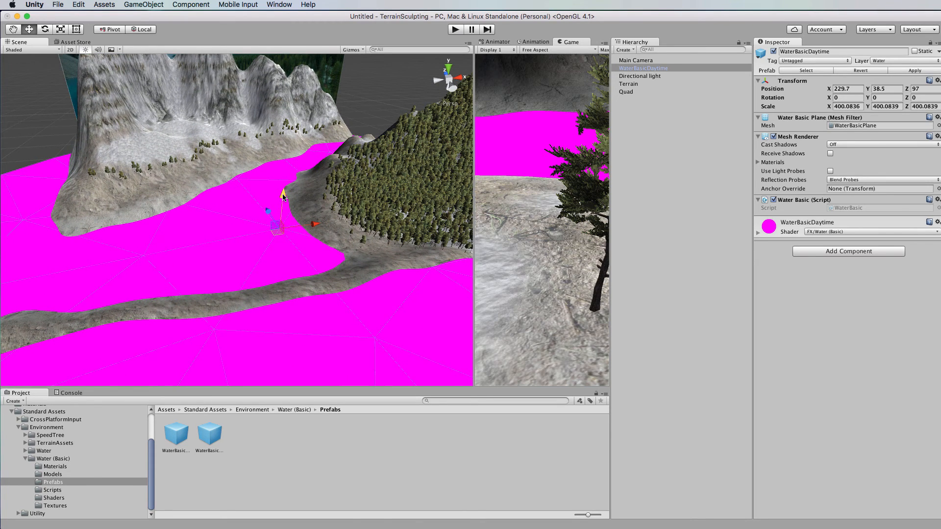
{"action": "left_click_drag", "start_coordinate": [283, 195], "coordinate": [284, 197]}
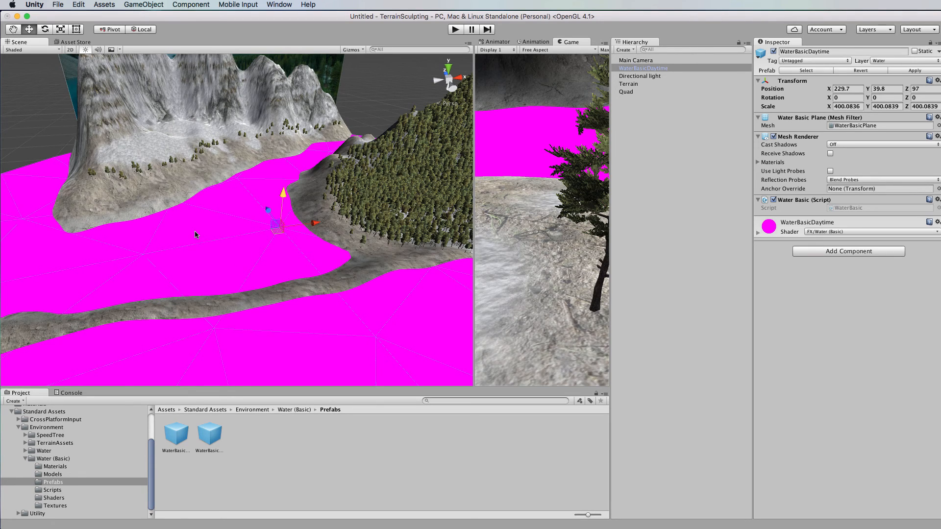
{"action": "scroll", "coordinate": [195, 235], "scroll_direction": "down", "scroll_amount": 10}
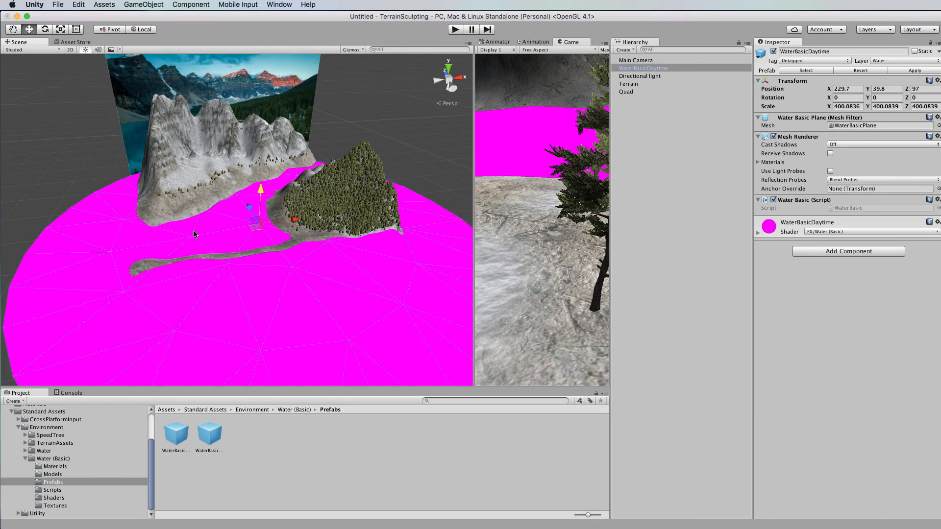
Search the project assets for "water" and open the FXWaterBasic shader in Sublime Text.
{"action": "scroll", "coordinate": [195, 234], "scroll_direction": "up", "scroll_amount": 10}
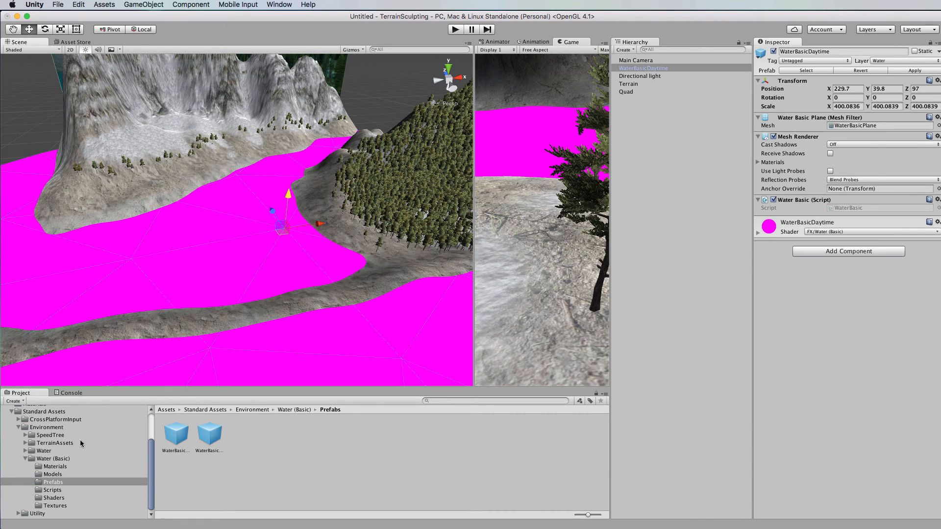
{"action": "left_click", "coordinate": [447, 402]}
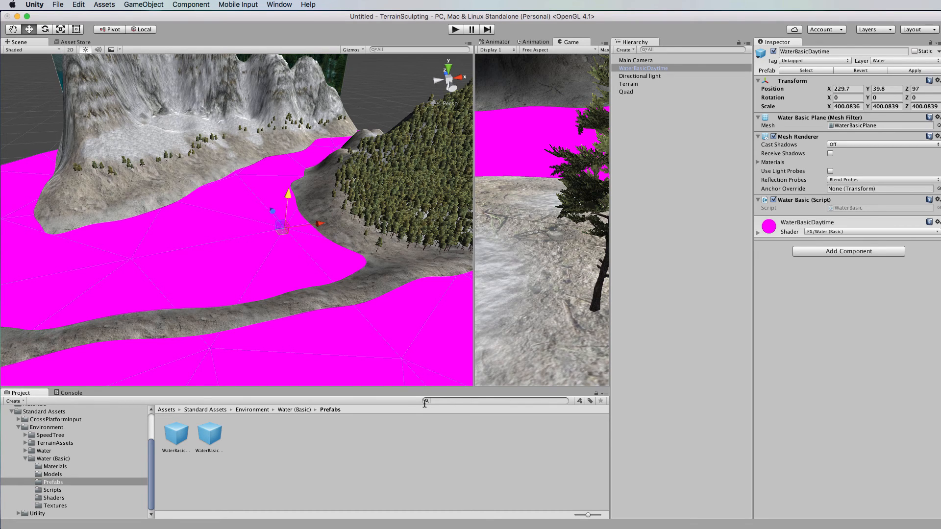
{"action": "type", "text": "water"}
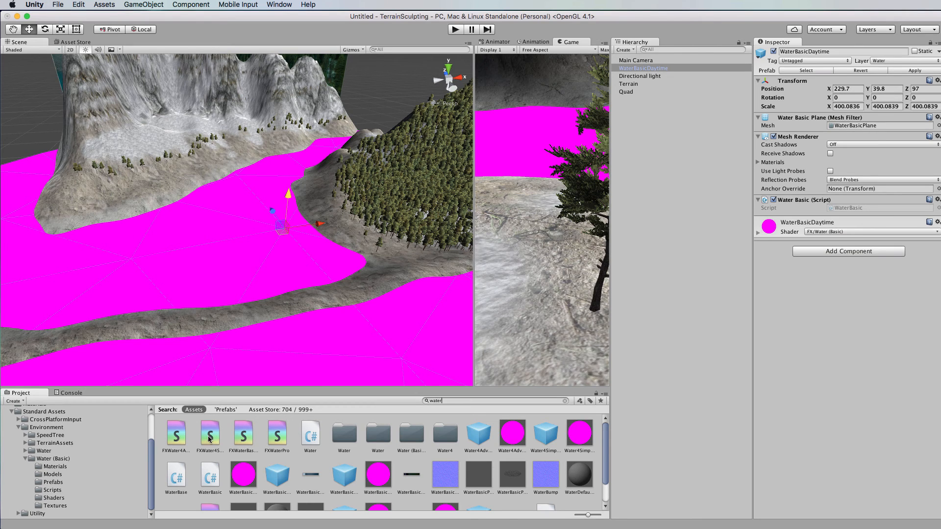
{"action": "left_click", "coordinate": [244, 436]}
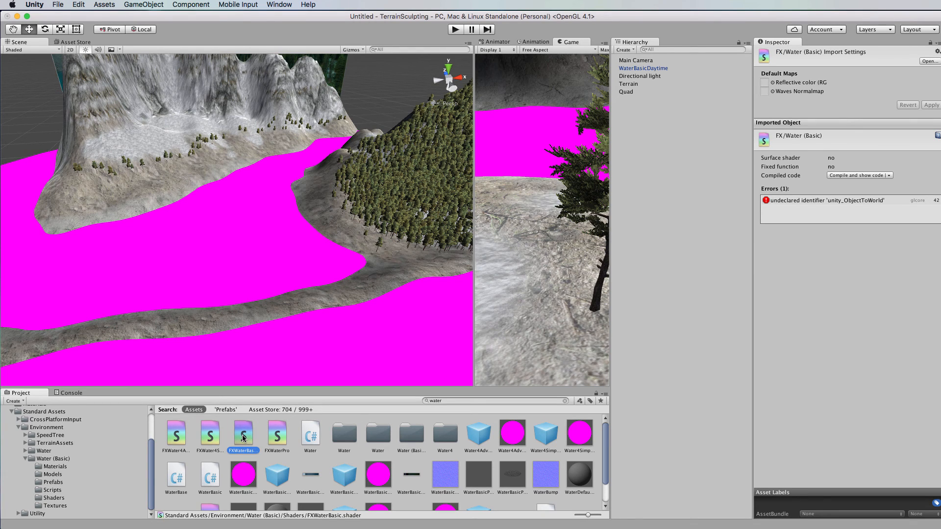
{"action": "double_click", "coordinate": [244, 437]}
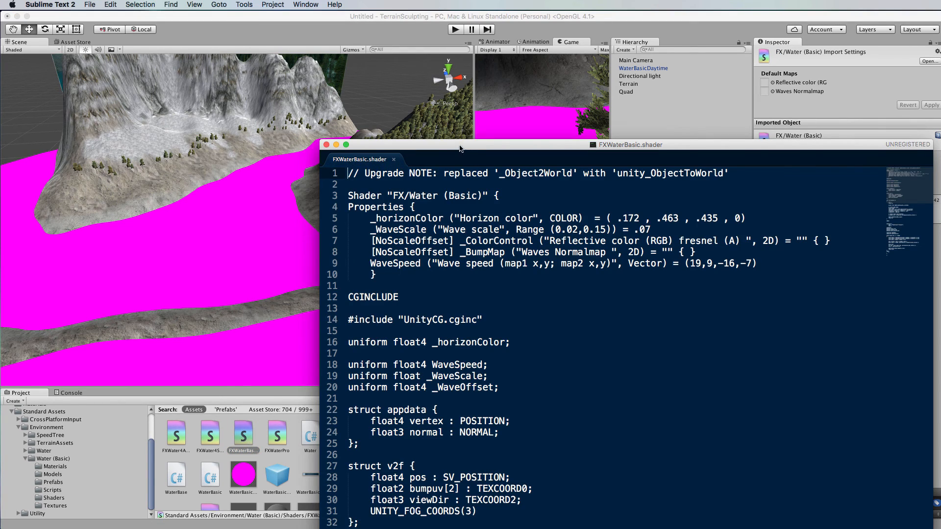
{"action": "left_click_drag", "start_coordinate": [459, 140], "coordinate": [364, 51]}
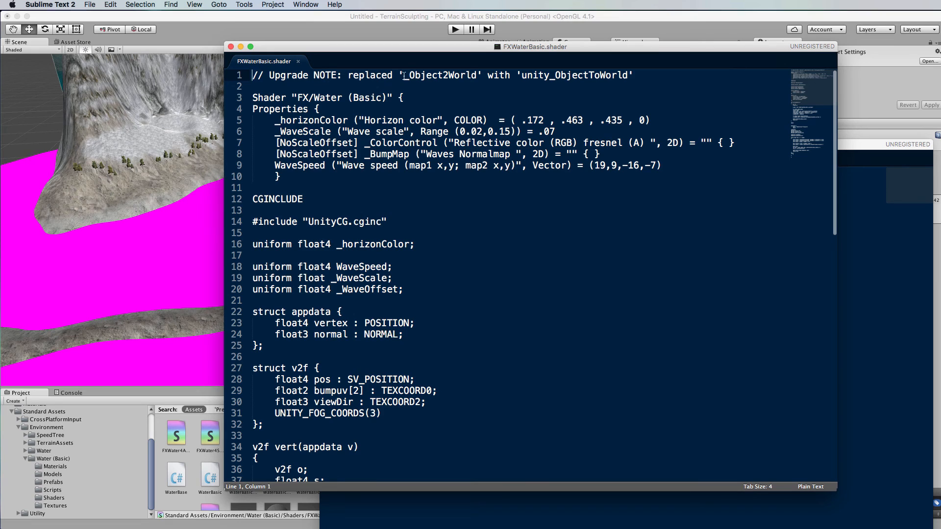
Examine the upgrade note on line 1 of the shader, comparing the names _Object2World and unity_ObjectToWorld.
{"action": "left_click_drag", "start_coordinate": [403, 74], "coordinate": [627, 77]}
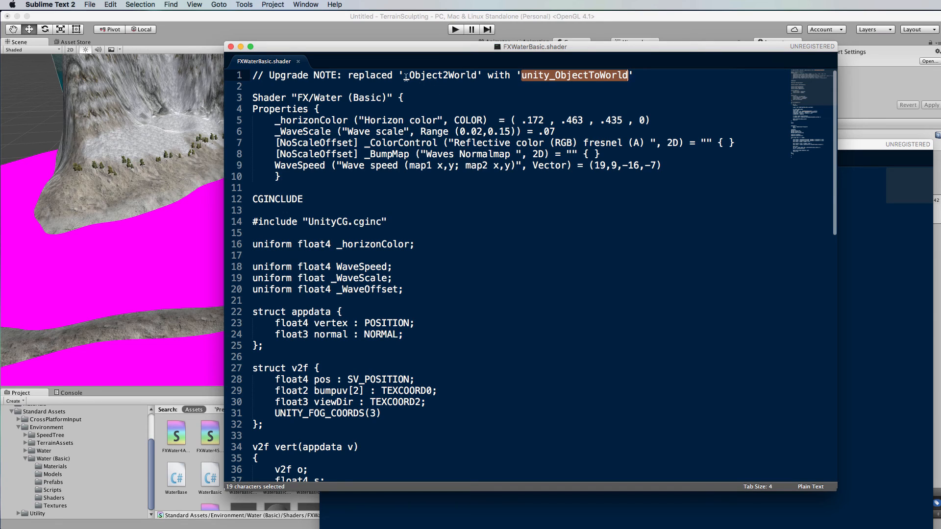
{"action": "left_click", "coordinate": [549, 77]}
{"action": "key", "text": "shift+Right"}
{"action": "key", "text": "shift+Right"}
{"action": "key", "text": "shift+Right"}
{"action": "key", "text": "shift+Right"}
{"action": "key", "text": "shift+Right"}
{"action": "key", "text": "shift+Right"}
{"action": "key", "text": "shift+Right"}
{"action": "key", "text": "shift+Right"}
{"action": "key", "text": "shift+Right"}
{"action": "key", "text": "shift+Right"}
{"action": "key", "text": "shift+Right"}
{"action": "key", "text": "shift+Right"}
{"action": "key", "text": "shift+Right"}
{"action": "key", "text": "shift+Right"}
{"action": "key", "text": "shift+Right"}
{"action": "key", "text": "shift+Right"}
{"action": "key", "text": "shift+Right"}
{"action": "left_click_drag", "start_coordinate": [403, 76], "coordinate": [477, 77]}
Replace unity_ObjectToWorld with _Object2World in the wpos calculation on line 43 and save the shader.
{"action": "scroll", "coordinate": [438, 152], "scroll_direction": "down", "scroll_amount": 5}
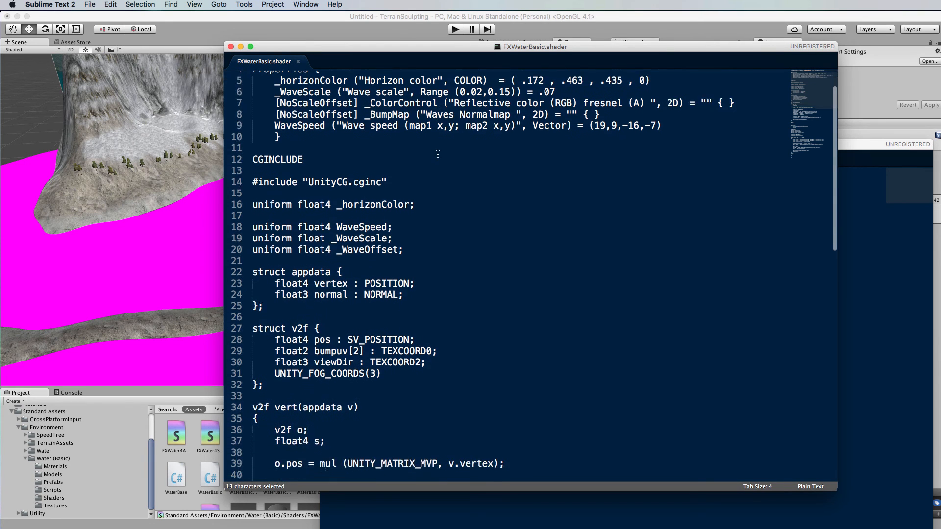
{"action": "scroll", "coordinate": [437, 156], "scroll_direction": "down", "scroll_amount": 3}
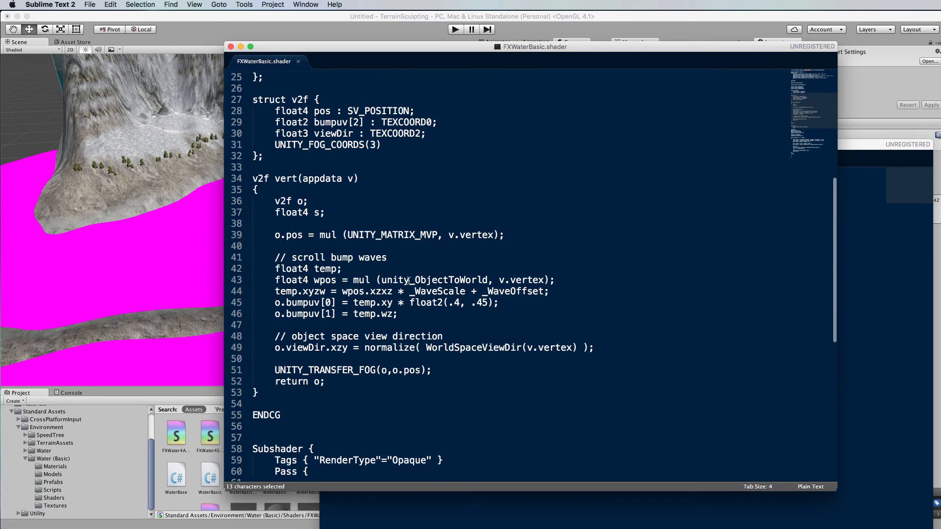
{"action": "left_click", "coordinate": [408, 280]}
{"action": "key", "text": "BackSpace"}
{"action": "key", "text": "BackSpace"}
{"action": "key", "text": "BackSpace"}
{"action": "key", "text": "BackSpace"}
{"action": "key", "text": "BackSpace"}
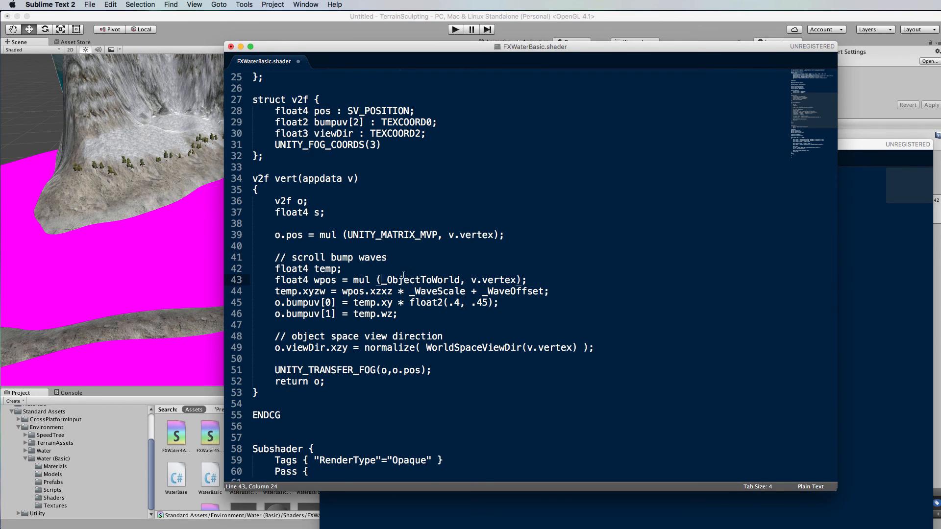
{"action": "left_click_drag", "start_coordinate": [426, 279], "coordinate": [431, 280]}
{"action": "type", "text": "2"}
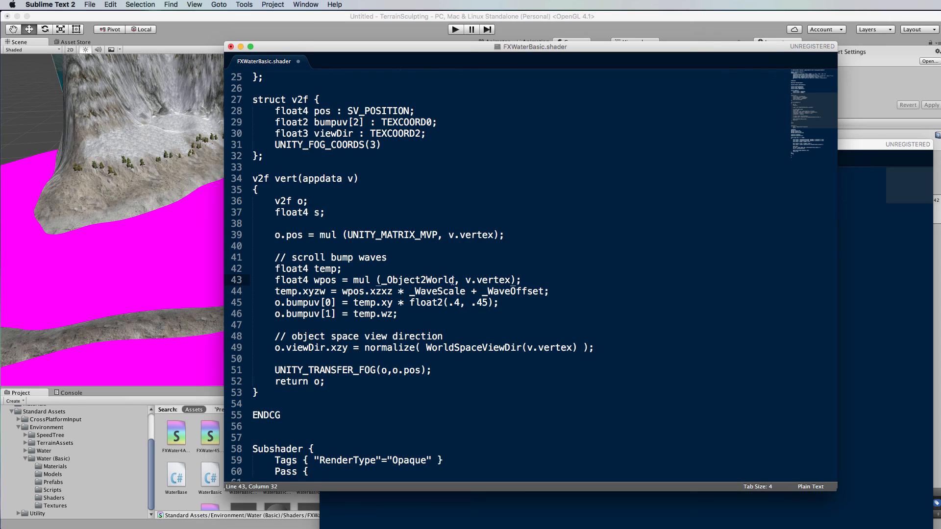
{"action": "key", "text": "super+s"}
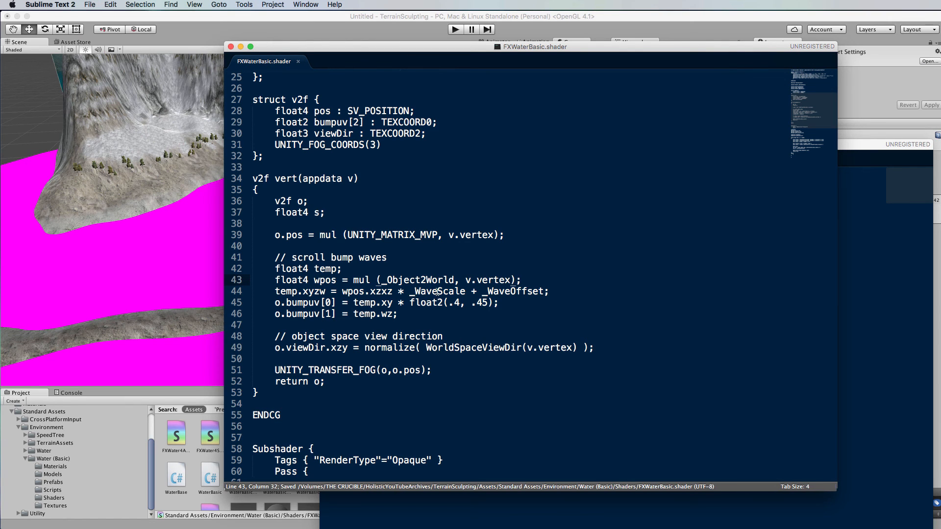
Switch back to Unity and inspect the lake's water surface up close and from farther away.
{"action": "left_click", "coordinate": [316, 17]}
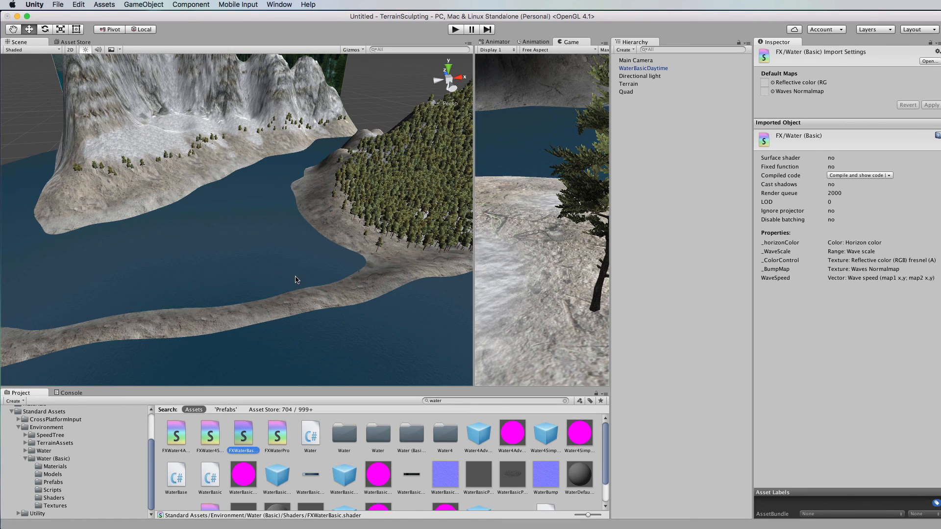
{"action": "scroll", "coordinate": [296, 280], "scroll_direction": "up", "scroll_amount": 5}
{"action": "scroll", "coordinate": [295, 281], "scroll_direction": "down", "scroll_amount": 5}
{"action": "scroll", "coordinate": [295, 281], "scroll_direction": "up", "scroll_amount": 8}
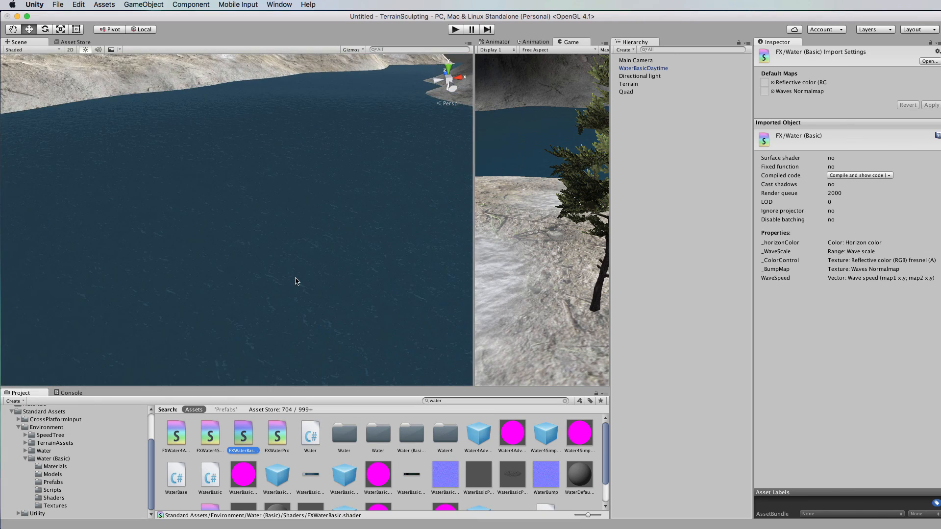
{"action": "scroll", "coordinate": [329, 274], "scroll_direction": "down", "scroll_amount": 6}
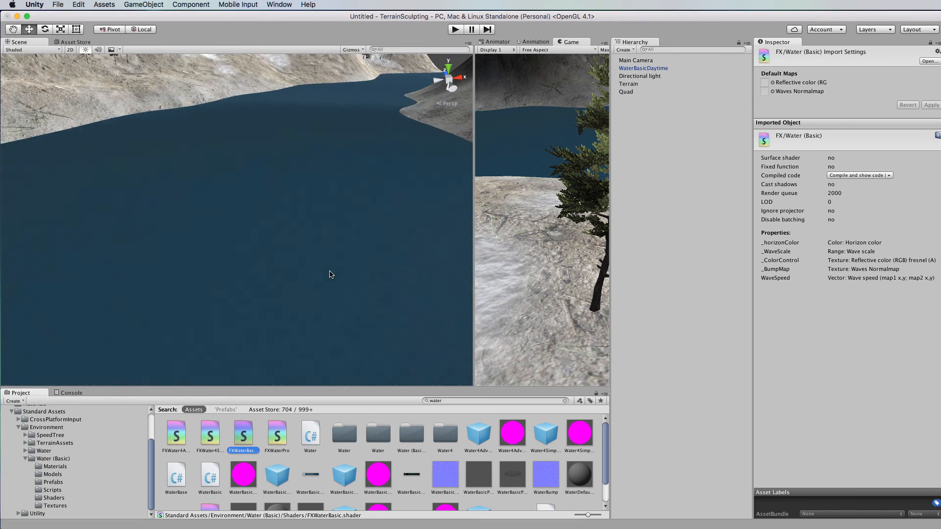
{"action": "scroll", "coordinate": [328, 273], "scroll_direction": "down", "scroll_amount": 6}
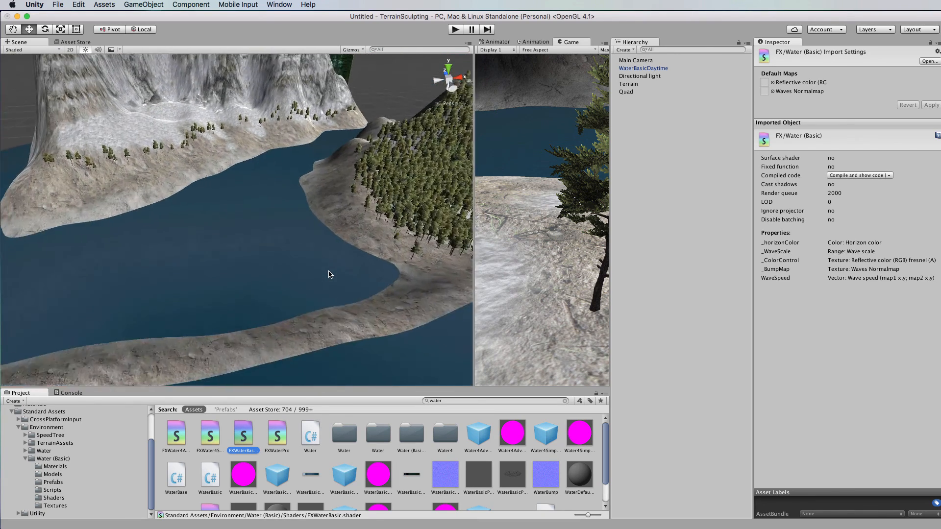
Change the horizon color of the WaterBasicDaytime material to a lighter violet-blue and check the lake against the mountains.
{"action": "left_click", "coordinate": [640, 69]}
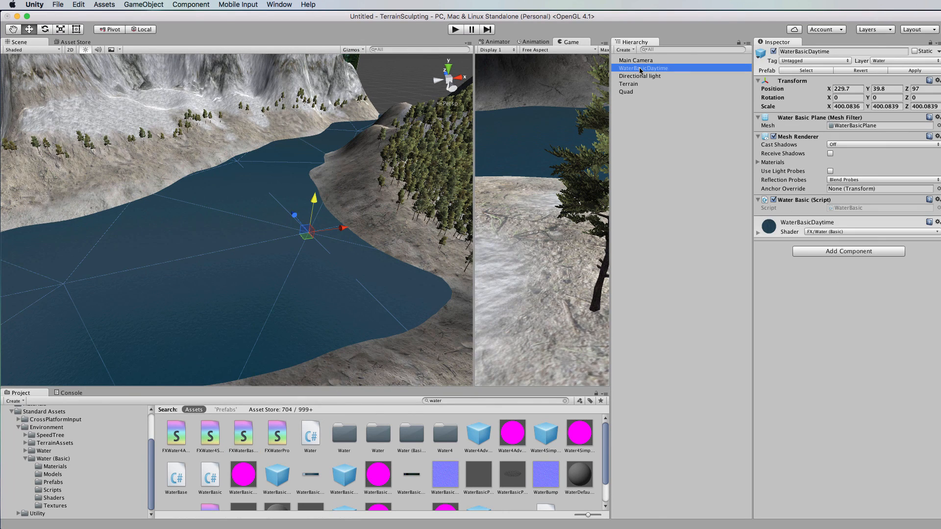
{"action": "left_click", "coordinate": [758, 232]}
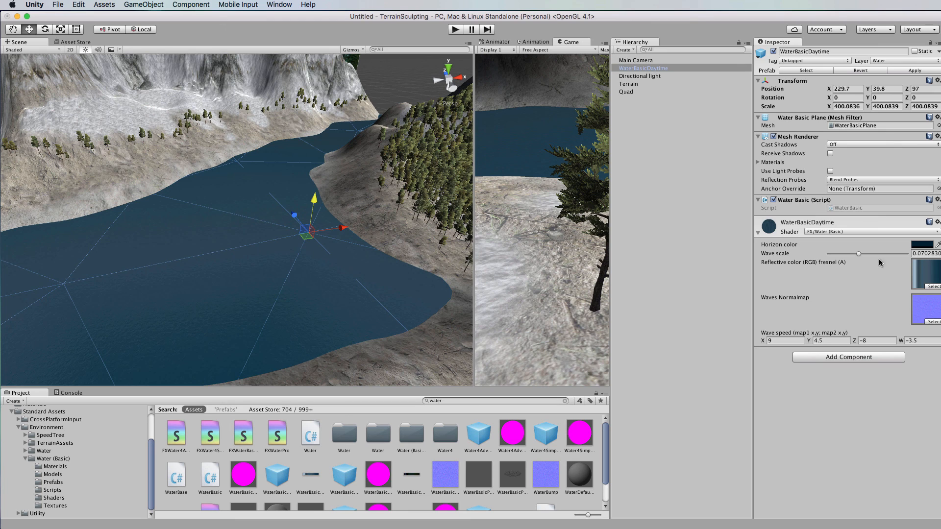
{"action": "left_click", "coordinate": [921, 245]}
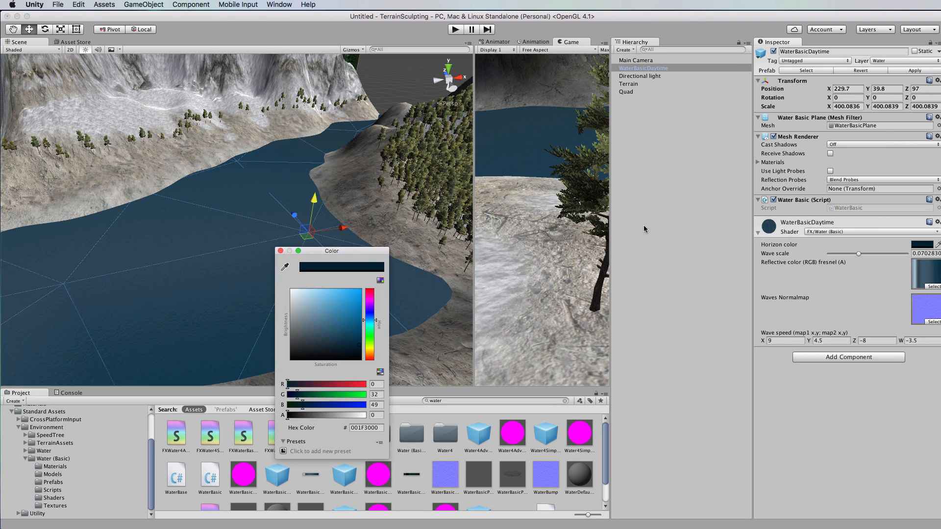
{"action": "mouse_move", "coordinate": [347, 319]}
{"action": "left_mouse_down"}
{"action": "mouse_move", "coordinate": [351, 299]}
{"action": "mouse_move", "coordinate": [371, 316]}
{"action": "mouse_move", "coordinate": [313, 291]}
{"action": "mouse_move", "coordinate": [327, 314]}
{"action": "mouse_move", "coordinate": [344, 299]}
{"action": "left_mouse_up"}
{"action": "left_click", "coordinate": [366, 319]}
{"action": "left_click", "coordinate": [280, 251]}
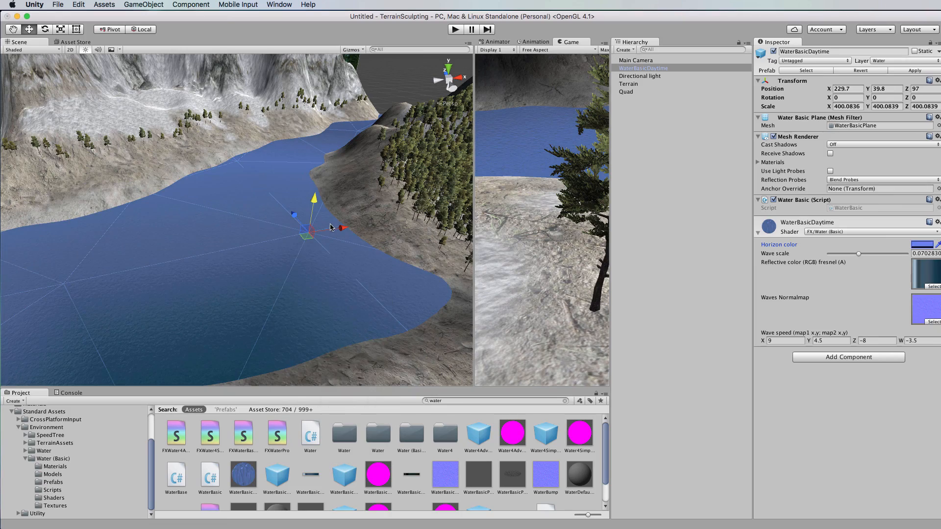
{"action": "key", "text": "f"}
{"action": "scroll", "coordinate": [332, 226], "scroll_direction": "up", "scroll_amount": 5}
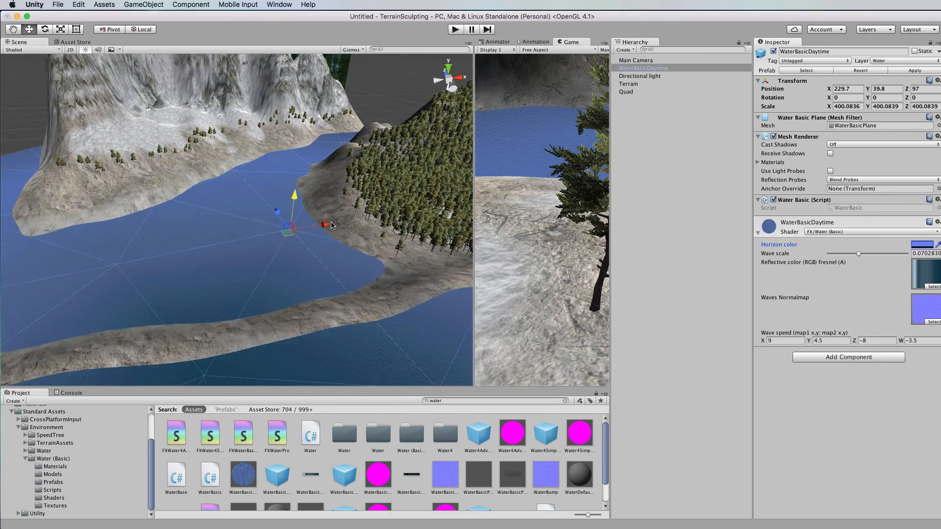
{"action": "left_click_drag", "start_coordinate": [420, 252], "coordinate": [392, 239], "text": "alt"}
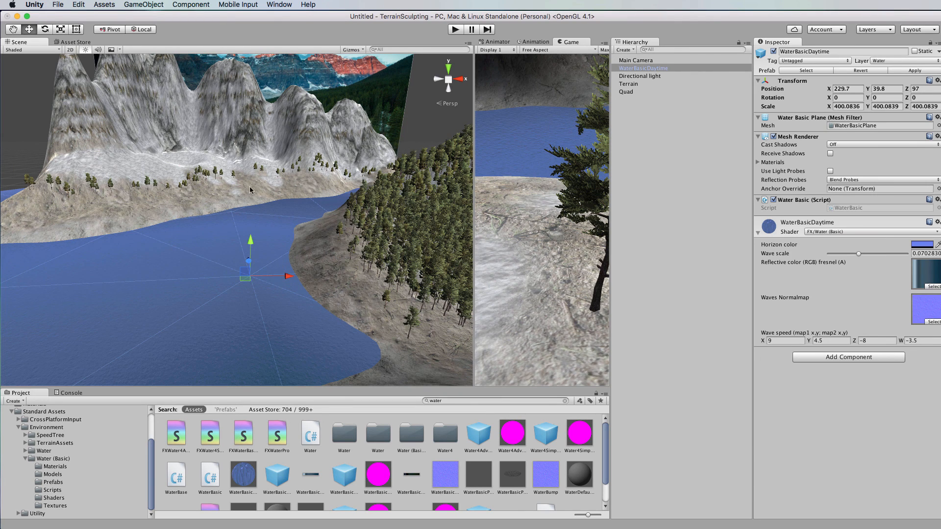
{"action": "left_click_drag", "start_coordinate": [385, 196], "coordinate": [321, 212], "text": "alt"}
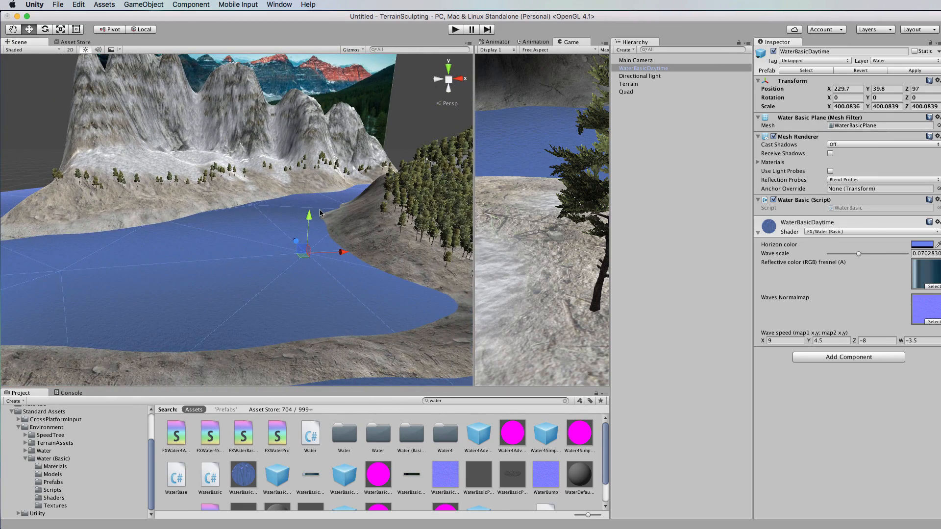